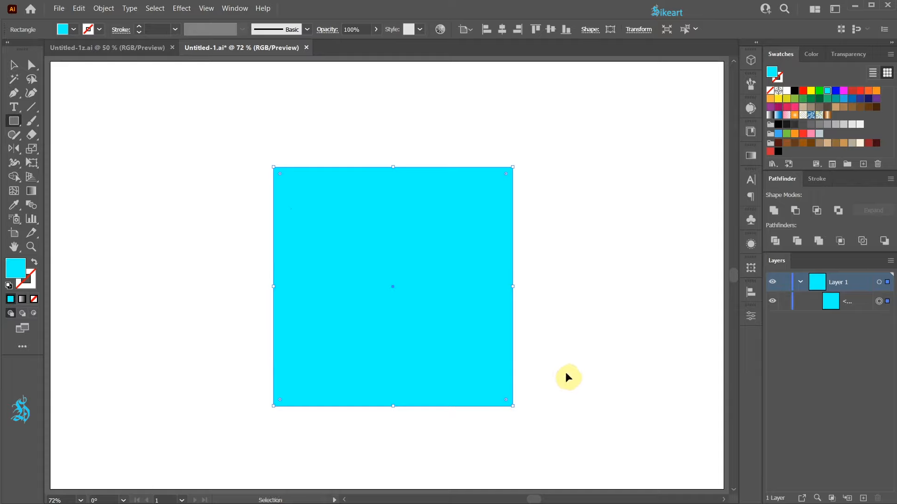
# - Duplicate the cyan square in place in front and fill the copy with orange
pyautogui.hotkey('ctrl', 'c')
pyautogui.hotkey('ctrl', 'f')
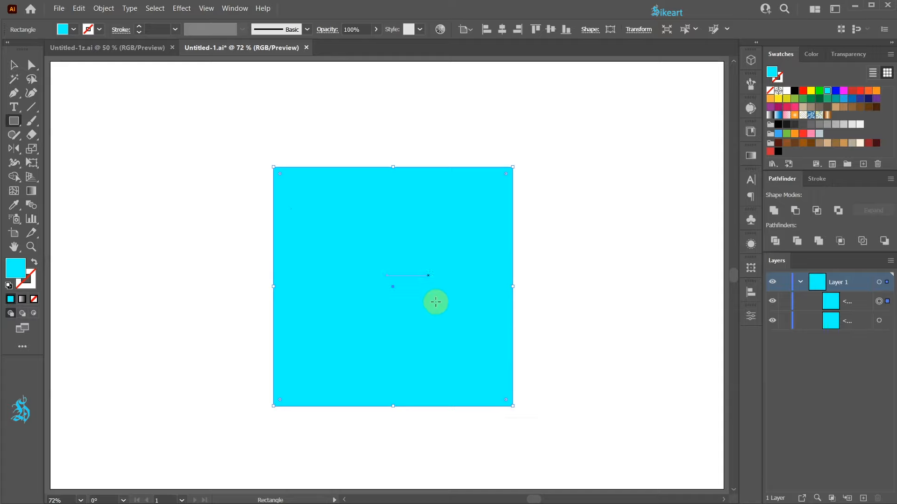
pyautogui.click(770, 98)
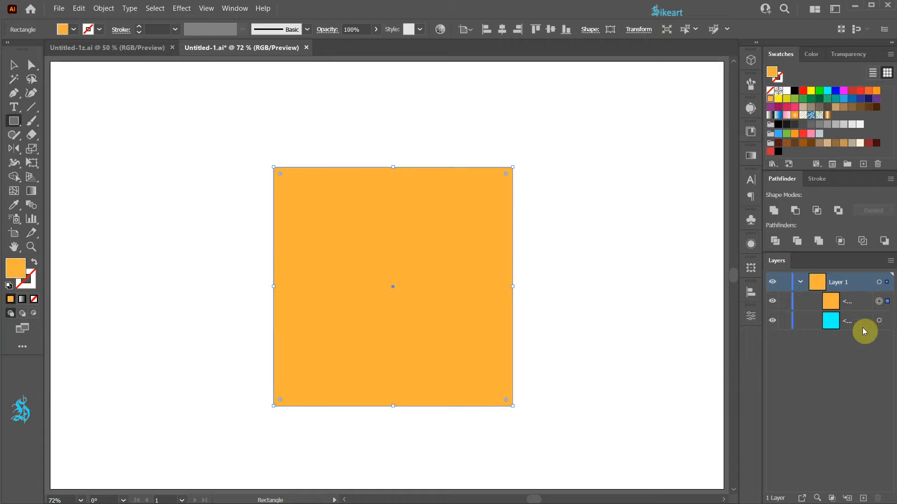
pyautogui.click(877, 301)
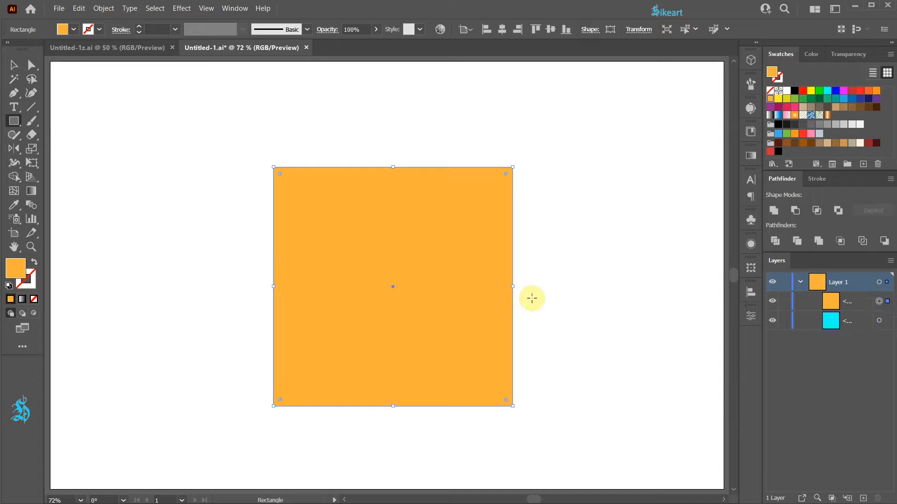
# - Narrow the orange square symmetrically about its centre into a vertical ribbon strip across the middle of the cyan square
pyautogui.press('alt')
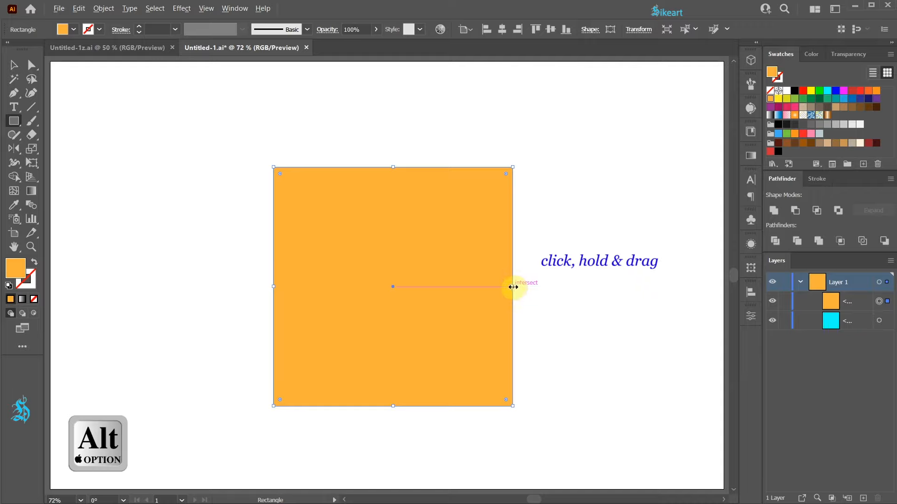
pyautogui.moveTo(513, 287); pyautogui.dragTo(413, 287)
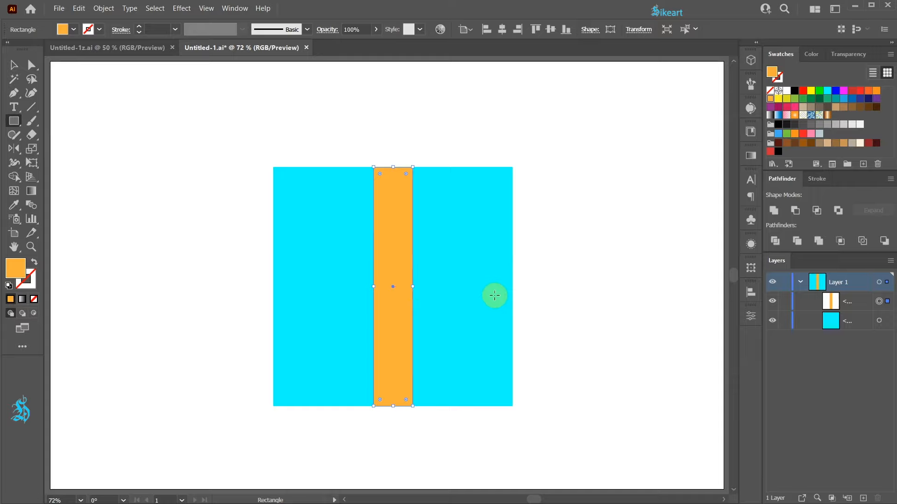
pyautogui.press('v')
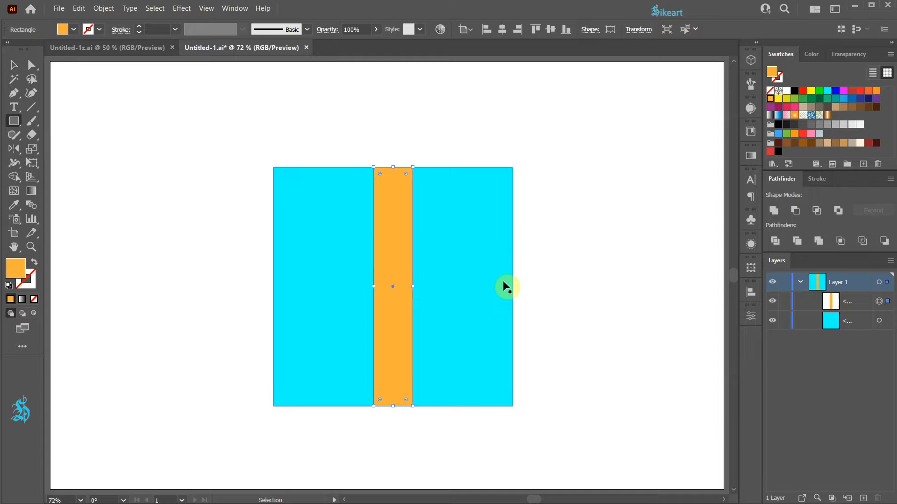
# - Duplicate the orange strip in place and rotate the copy 90° to form a horizontal ribbon crossing the vertical one
pyautogui.hotkey('ctrl', 'c')
pyautogui.hotkey('ctrl', 'f')
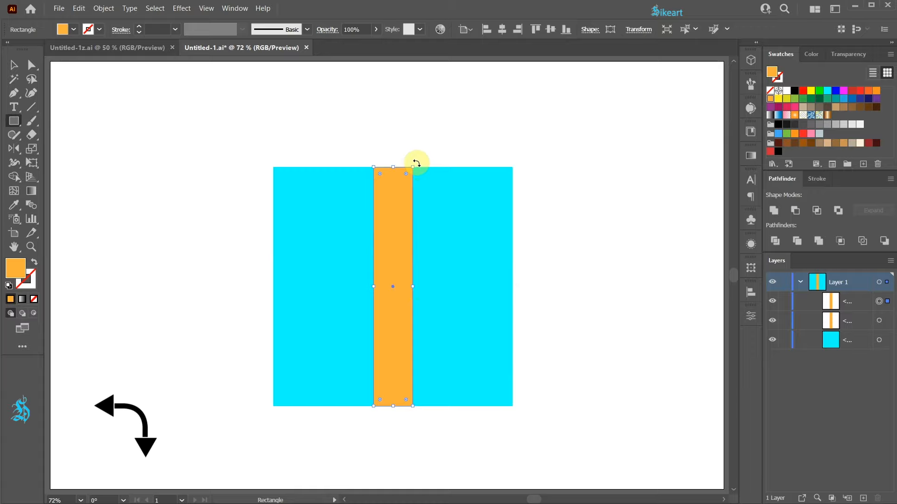
pyautogui.moveTo(416, 163); pyautogui.dragTo(540, 271)
pyautogui.press('shift')
pyautogui.press('v')
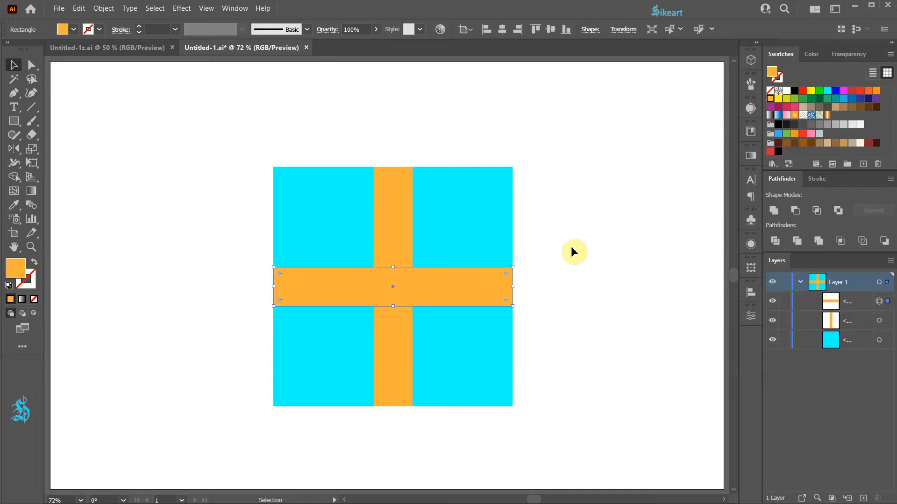
# - Group the cyan square and both orange strips
pyautogui.moveTo(228, 113); pyautogui.dragTo(563, 452)
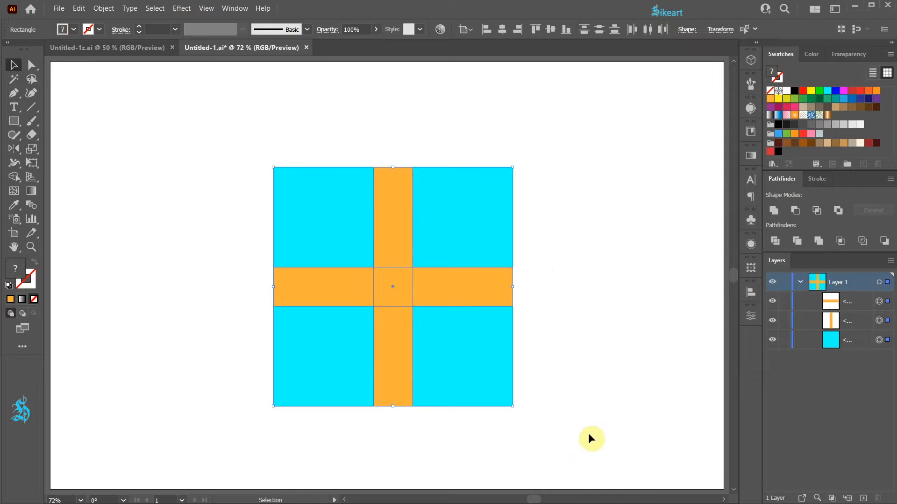
pyautogui.hotkey('ctrl', 'g')
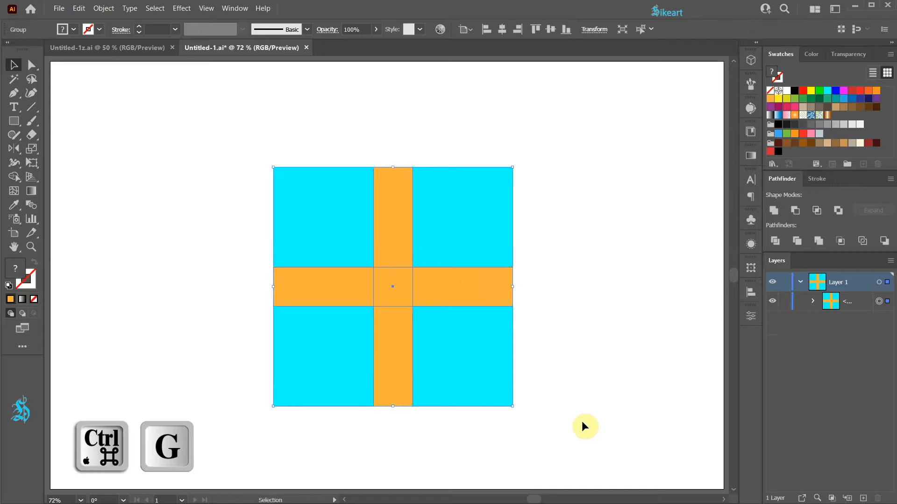
pyautogui.moveTo(764, 290)
pyautogui.mouseDown()
pyautogui.moveTo(708, 297)
pyautogui.moveTo(762, 304)
pyautogui.mouseUp()
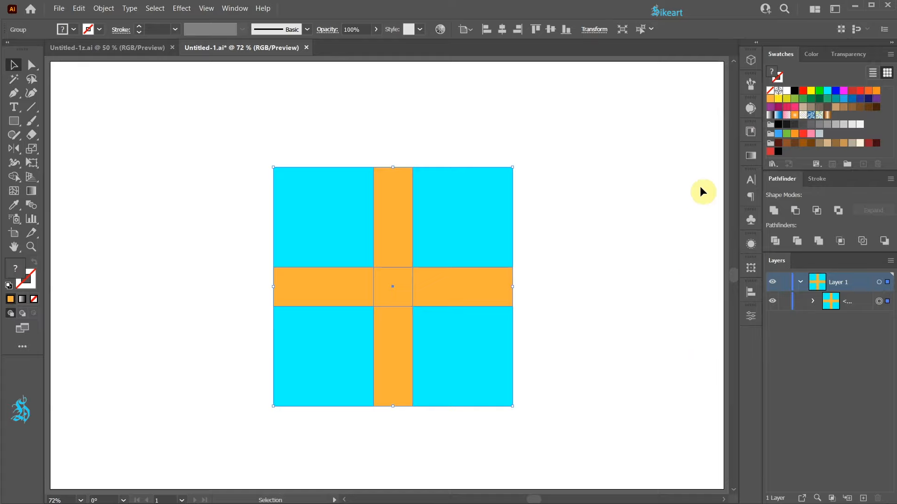
# - Apply the 3D Extrude effect to the grouped gift artwork using 3D and Materials
pyautogui.click(748, 61)
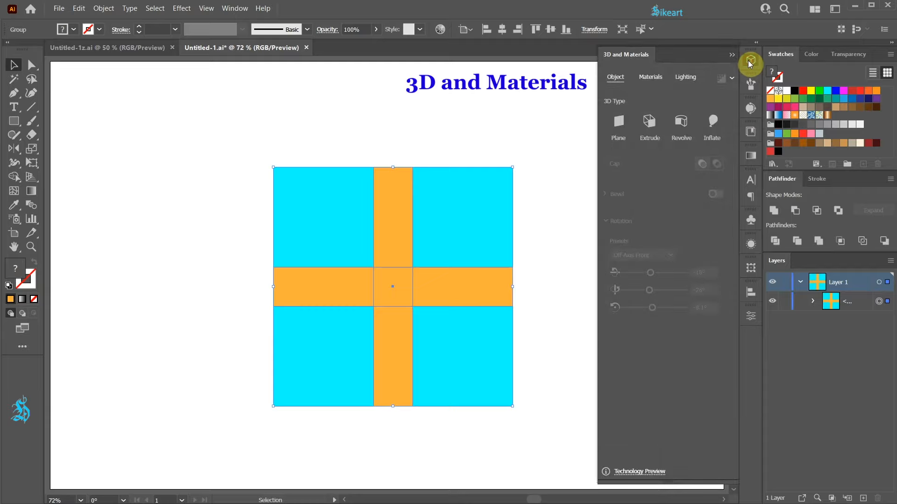
pyautogui.click(235, 9)
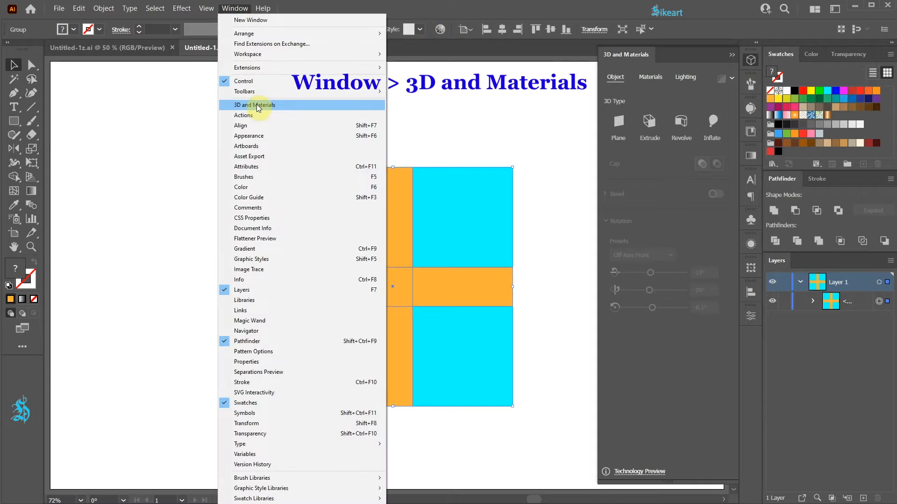
pyautogui.click(659, 91)
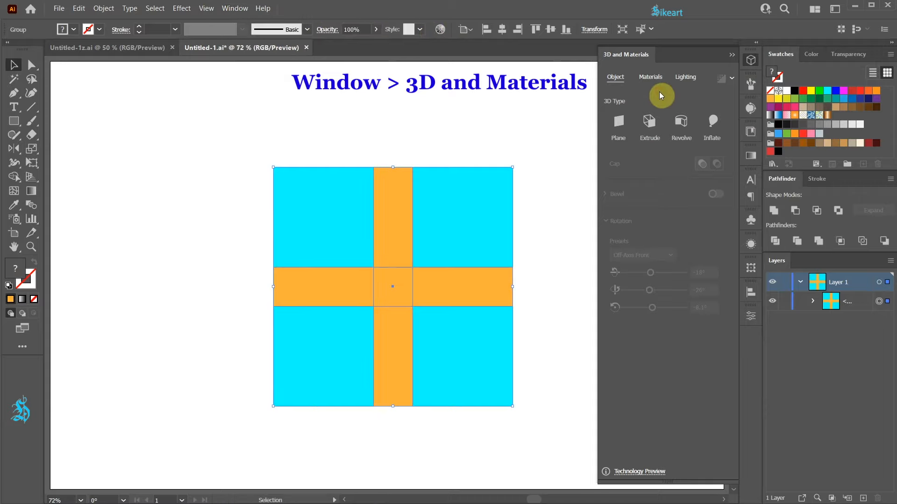
pyautogui.click(649, 124)
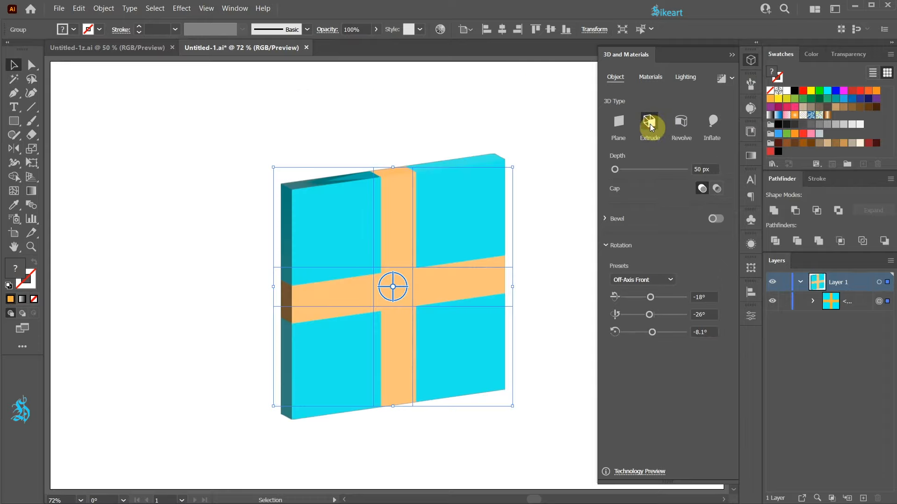
# - Set the extruded box's rotation to the Isometric Top preset and tilt it about -14° further around the X axis
pyautogui.moveTo(395, 296); pyautogui.dragTo(409, 261)
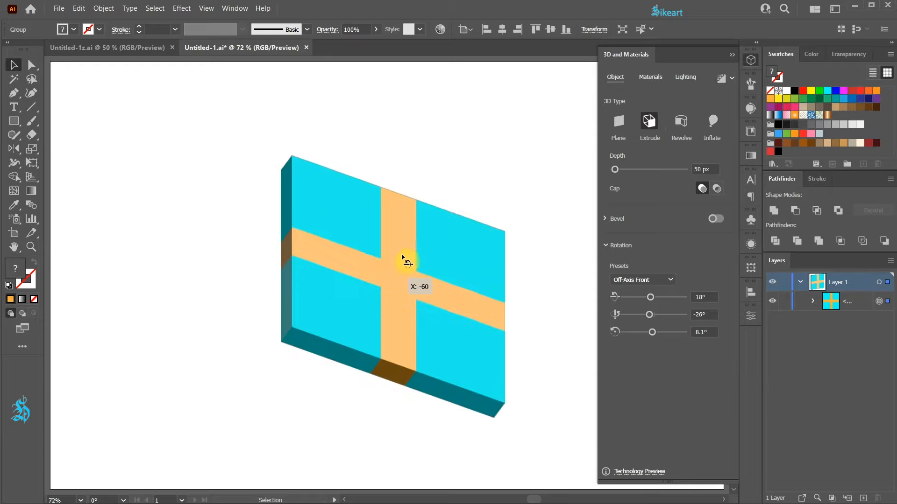
pyautogui.moveTo(647, 309); pyautogui.dragTo(659, 315)
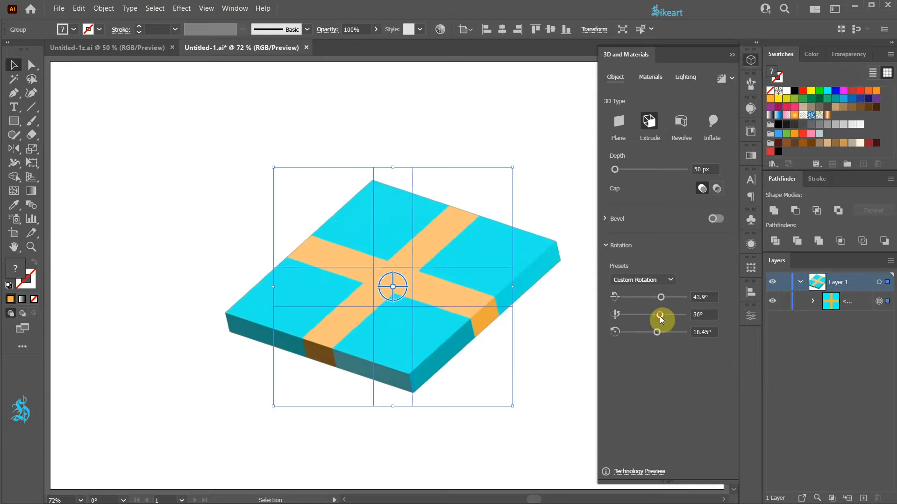
pyautogui.click(672, 280)
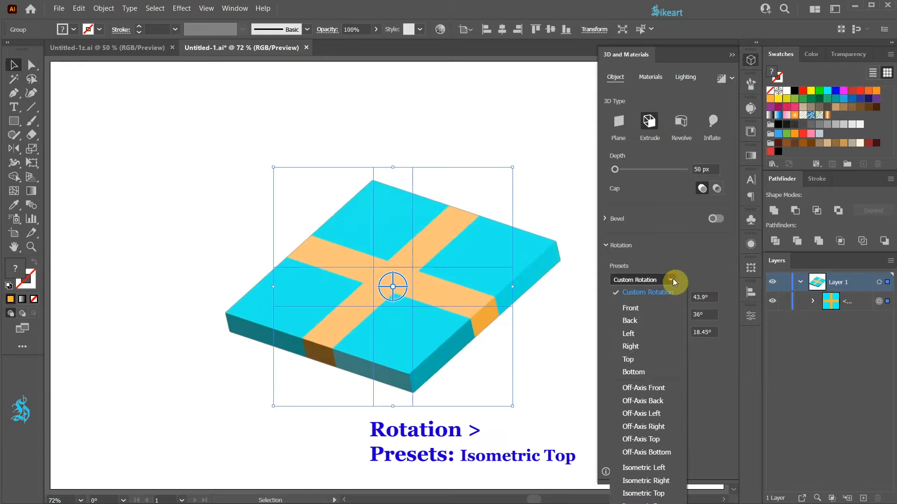
pyautogui.click(669, 494)
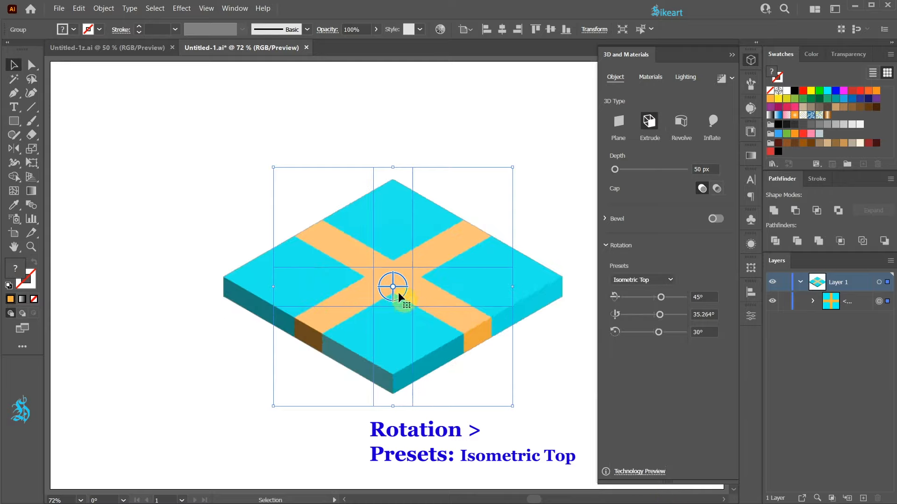
pyautogui.moveTo(403, 292); pyautogui.dragTo(402, 292)
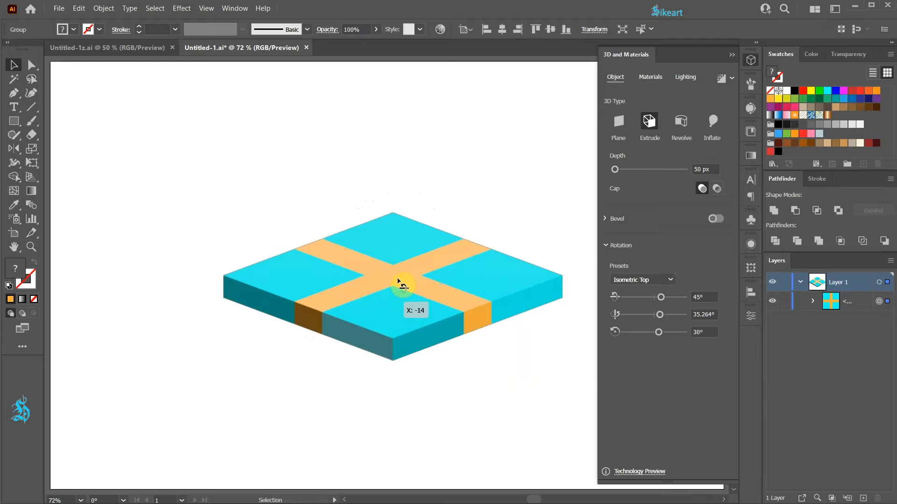
# - Set the extrusion depth of the box to 115 px
pyautogui.click(698, 169)
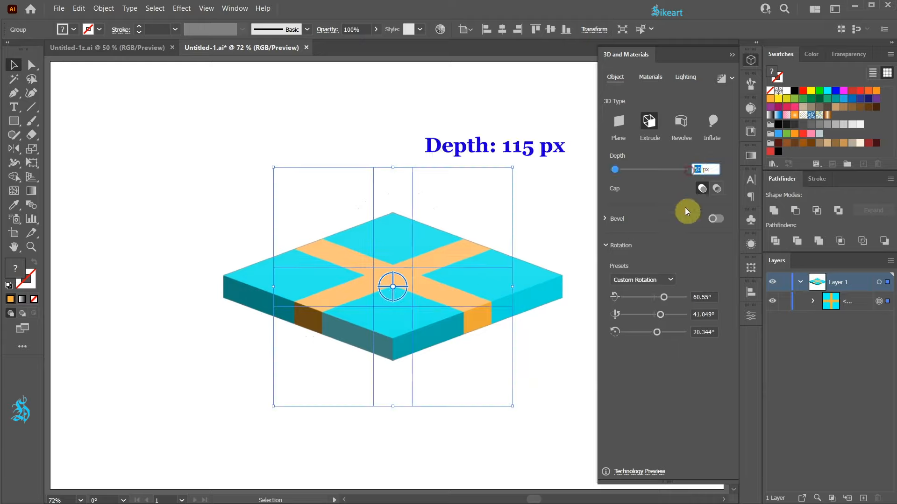
pyautogui.press('Up')
pyautogui.press('Up')
pyautogui.press('Up')
pyautogui.press('Up')
pyautogui.press('Up')
pyautogui.press('Up')
pyautogui.press('Up')
pyautogui.press('Up')
pyautogui.press('Up')
pyautogui.press('Up')
pyautogui.press('Up')
pyautogui.press('Up')
pyautogui.press('Up')
pyautogui.press('Up')
pyautogui.press('Up')
pyautogui.press('Up')
pyautogui.press('Up')
pyautogui.press('Up')
pyautogui.press('Up')
pyautogui.press('Up')
pyautogui.press('Up')
pyautogui.press('Up')
pyautogui.press('Up')
pyautogui.press('Up')
pyautogui.press('Up')
pyautogui.press('Up')
pyautogui.press('Up')
pyautogui.press('Up')
pyautogui.press('Up')
pyautogui.press('Up')
pyautogui.press('Up')
pyautogui.press('Up')
pyautogui.press('Up')
pyautogui.press('Up')
pyautogui.press('Up')
pyautogui.press('Up')
pyautogui.press('Up')
pyautogui.press('Up')
pyautogui.press('Up')
pyautogui.press('Up')
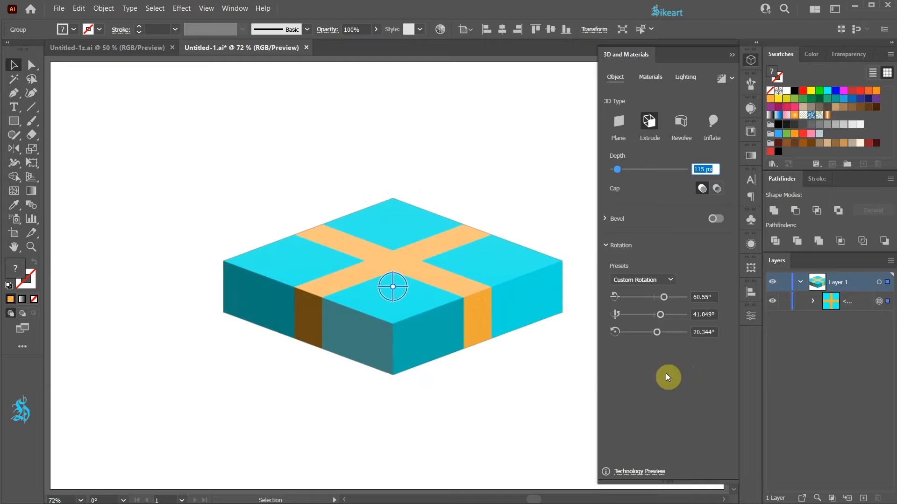
# - Render the 3D box with Ray Tracing and Render as vector enabled
pyautogui.click(731, 80)
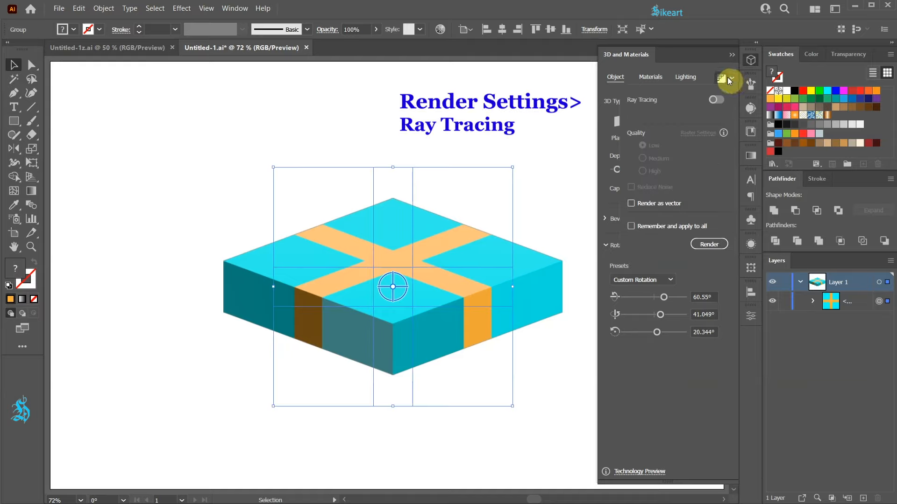
pyautogui.click(716, 100)
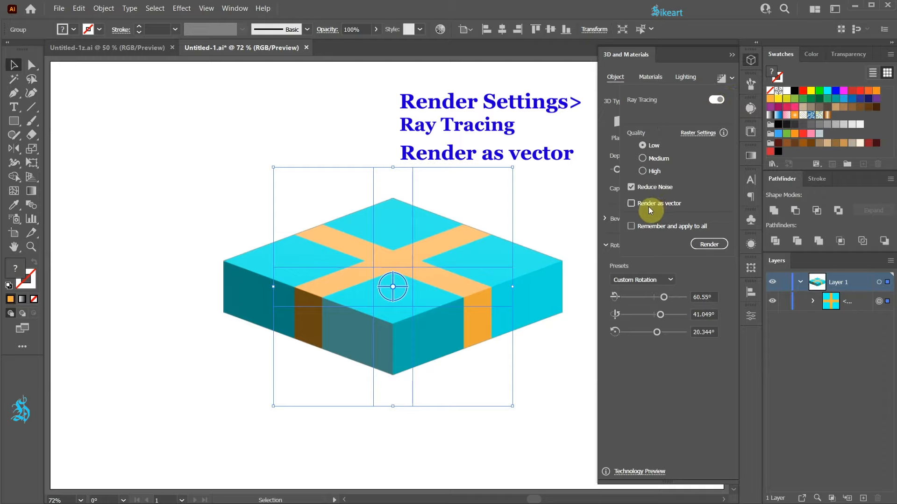
pyautogui.click(632, 204)
pyautogui.click(712, 245)
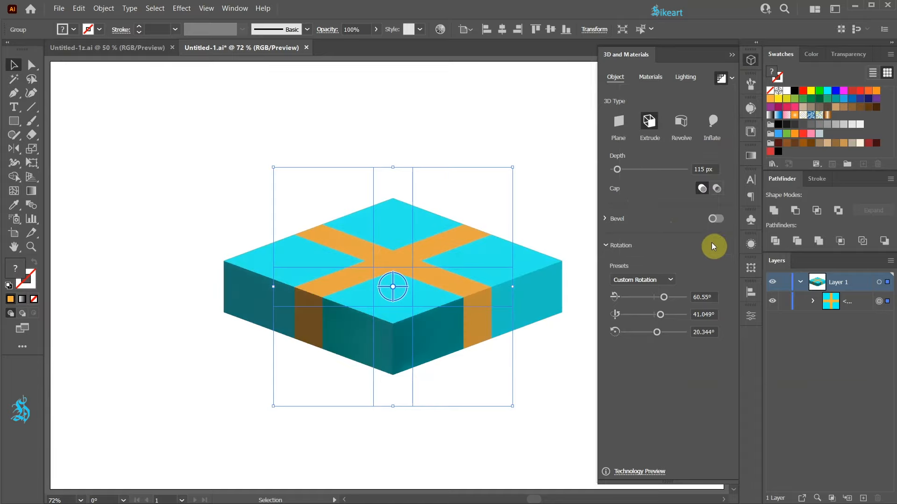
# - Expand the appearance of the rendered 3D box and ungroup the result
pyautogui.click(104, 9)
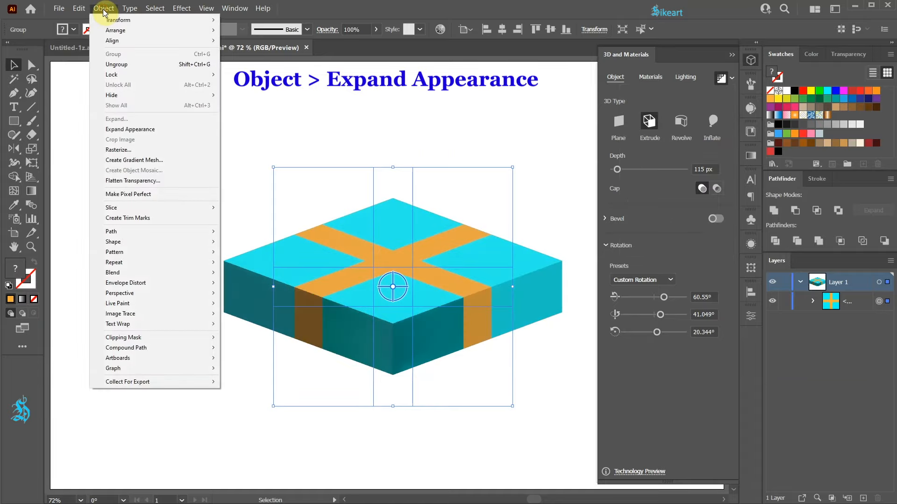
pyautogui.click(146, 129)
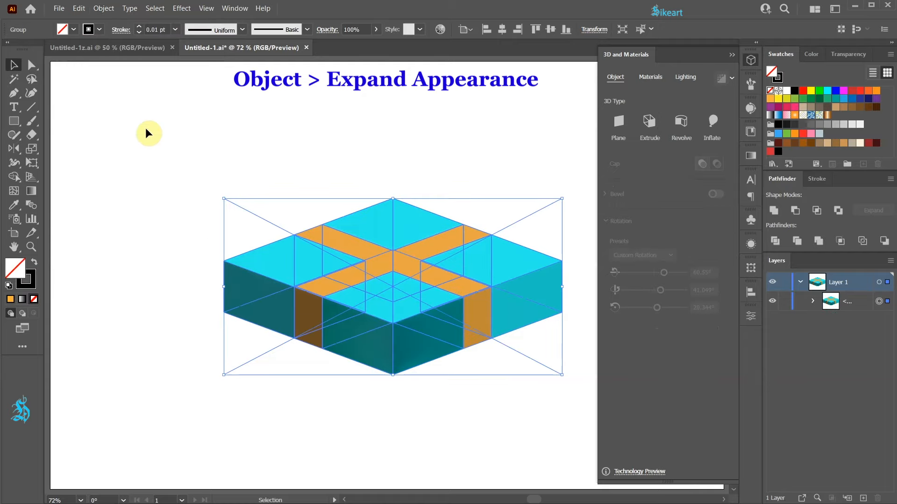
pyautogui.click(731, 55)
pyautogui.rightClick(413, 223)
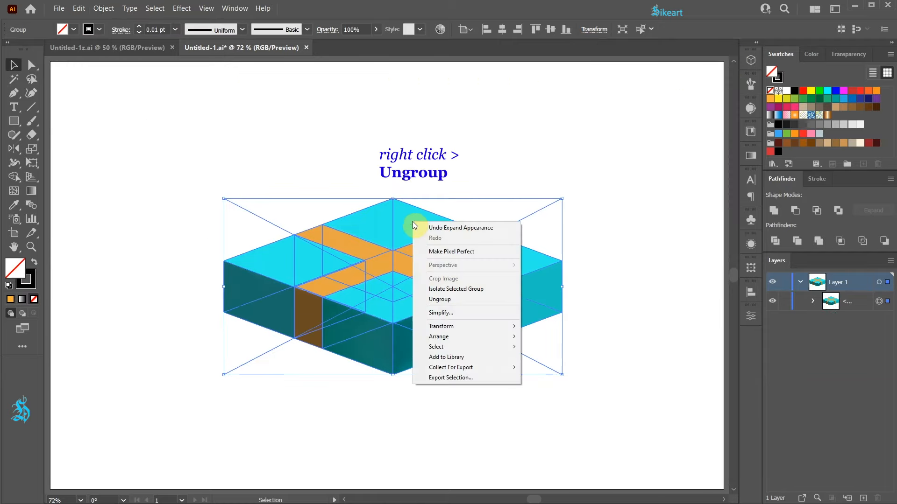
pyautogui.click(452, 301)
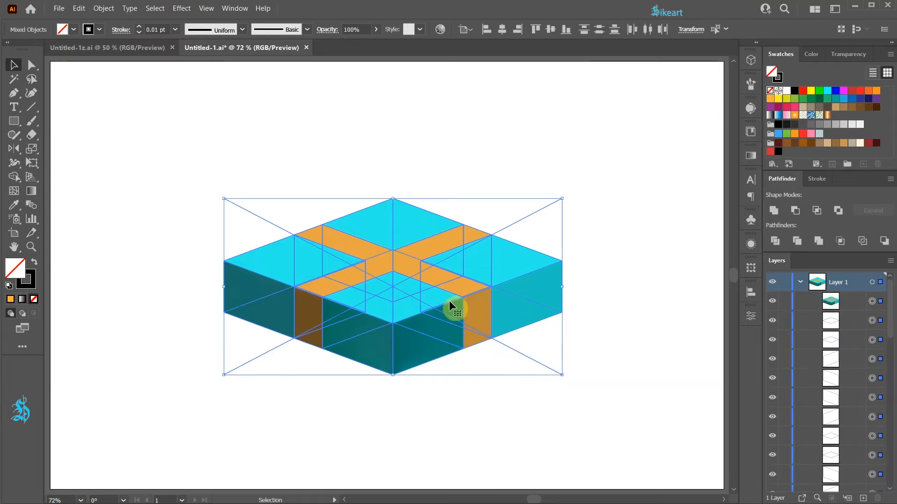
# - Move the Non-Native Art object up and to the right, clear of the outline paths, and lock it
pyautogui.moveTo(762, 286); pyautogui.dragTo(705, 290)
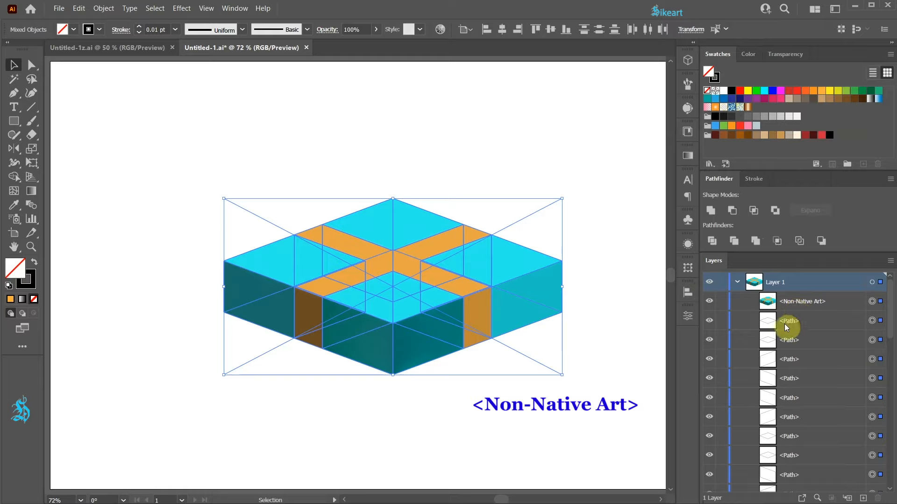
pyautogui.moveTo(706, 277); pyautogui.dragTo(861, 256)
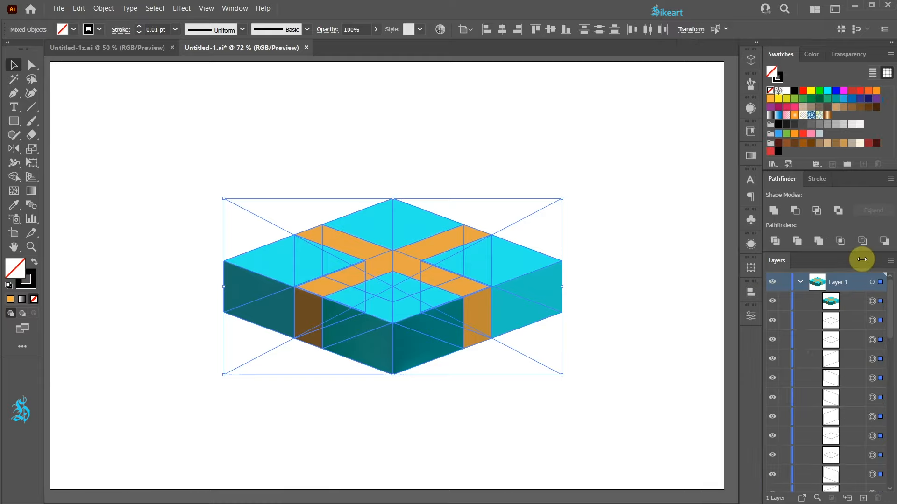
pyautogui.click(869, 304)
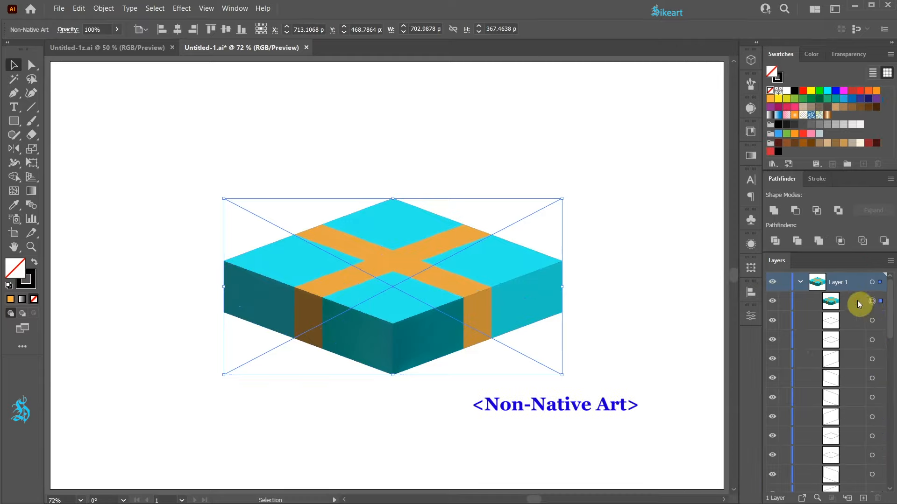
pyautogui.moveTo(337, 342); pyautogui.dragTo(490, 184)
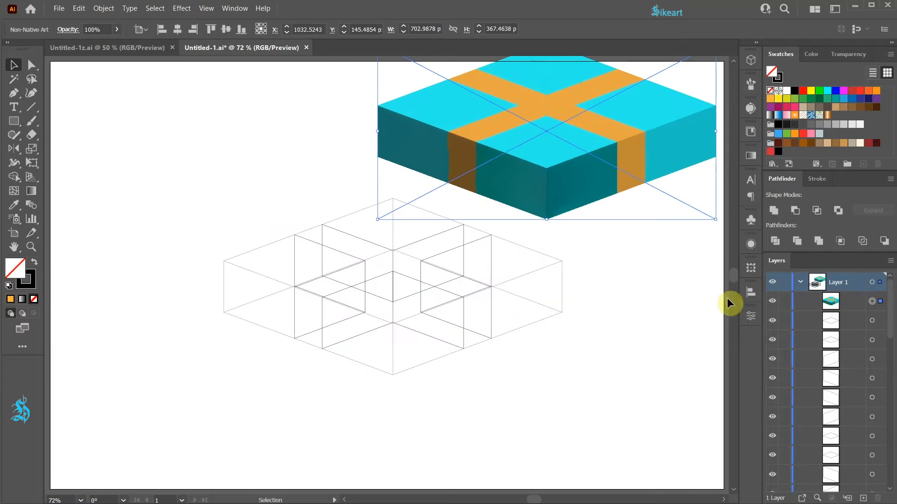
pyautogui.click(784, 301)
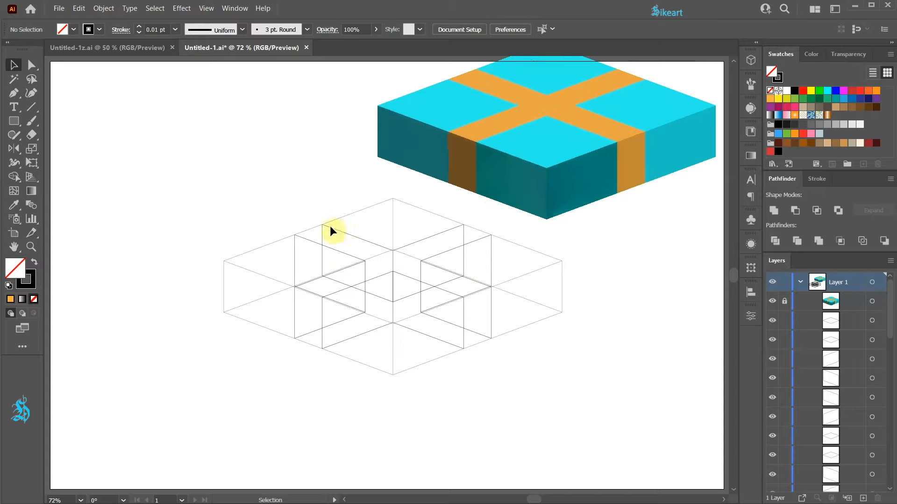
# - Swap fill and stroke on the top ribbon cross path to fill it black, and reorder it directly beneath the locked 3D artwork
pyautogui.click(312, 233)
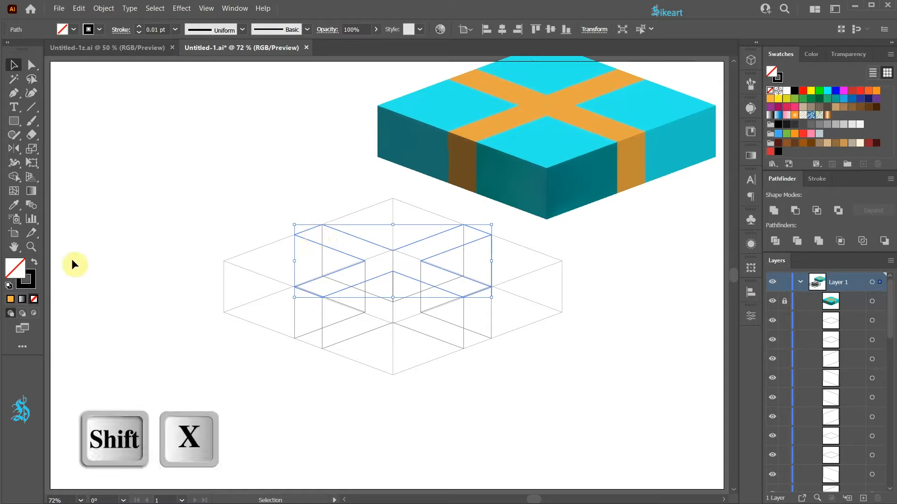
pyautogui.hotkey('shift', 'x')
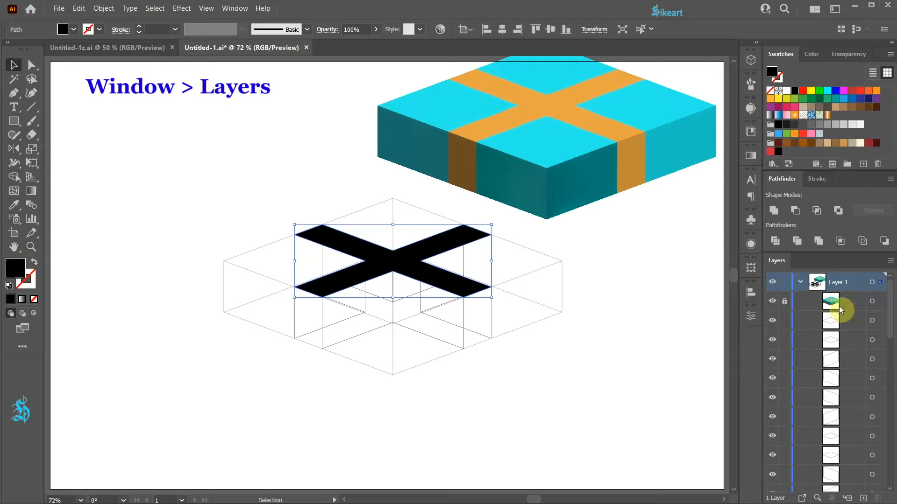
pyautogui.scroll(-5, 887, 299)
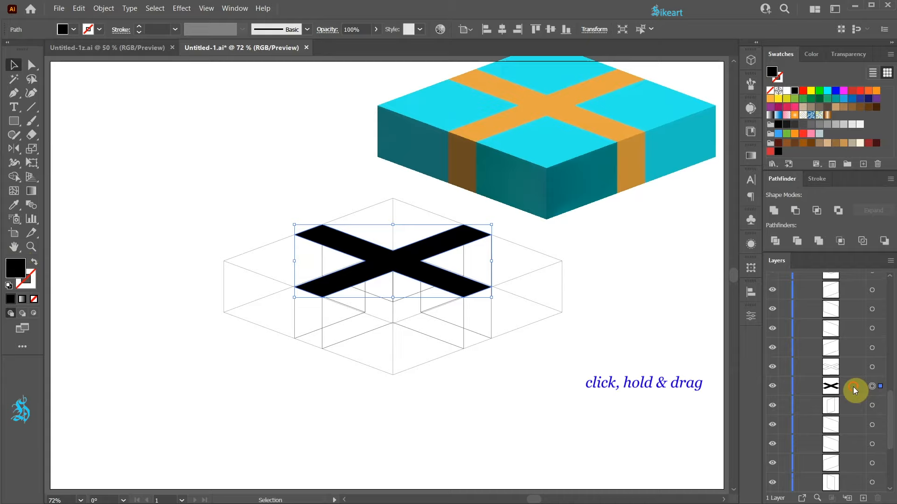
pyautogui.moveTo(853, 386); pyautogui.dragTo(869, 316)
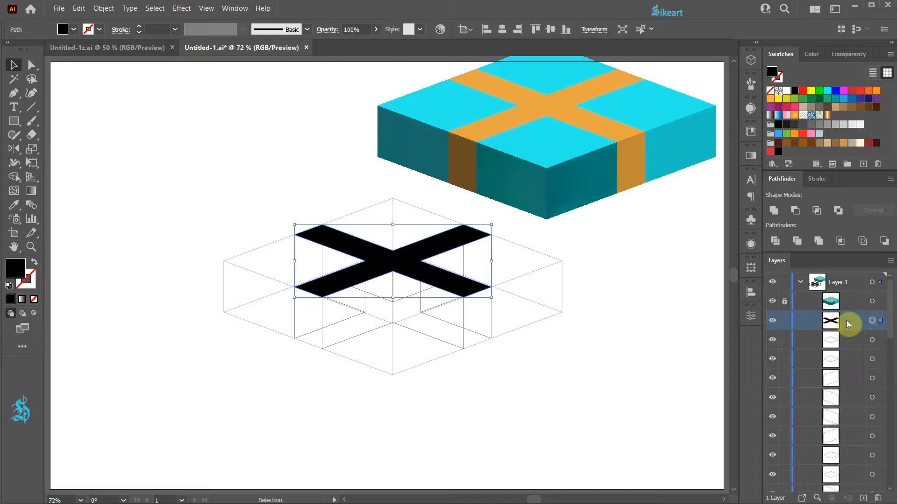
# - Duplicate the black ribbon cross in place in front, and lock and hide the upper copy
pyautogui.hotkey('ctrl', 'c')
pyautogui.hotkey('ctrl', 'f')
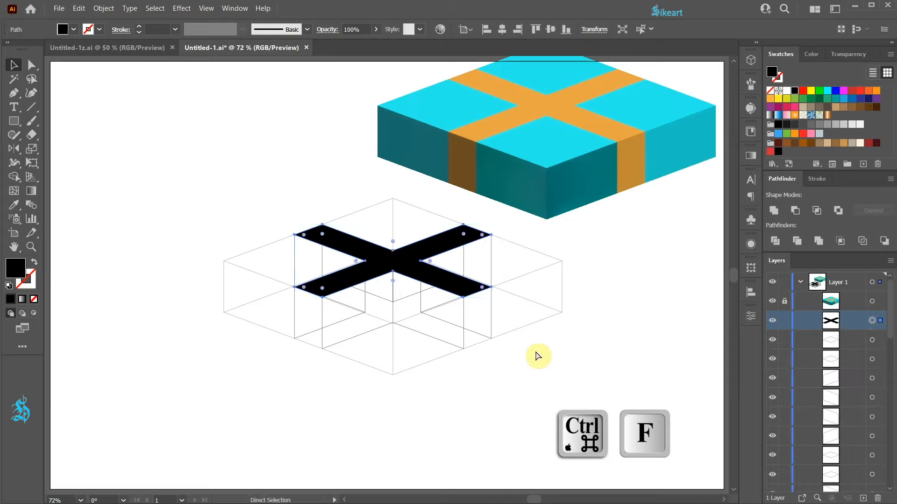
pyautogui.press('v')
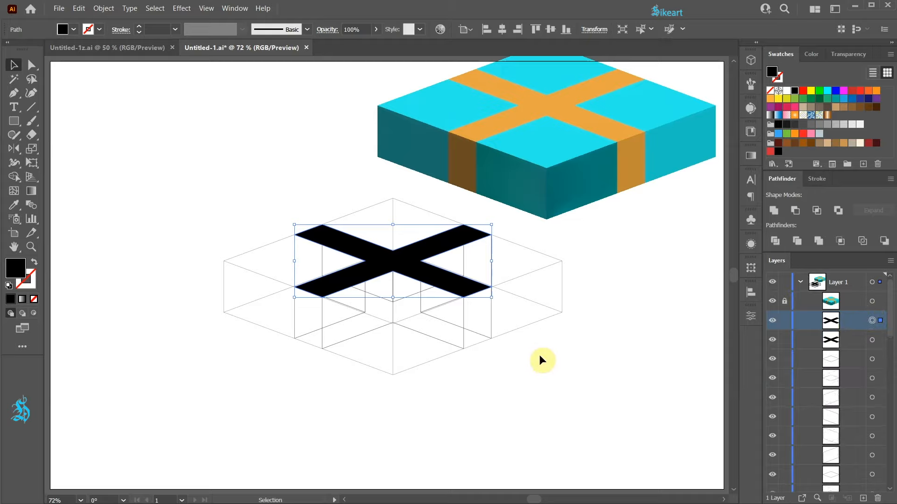
pyautogui.click(785, 322)
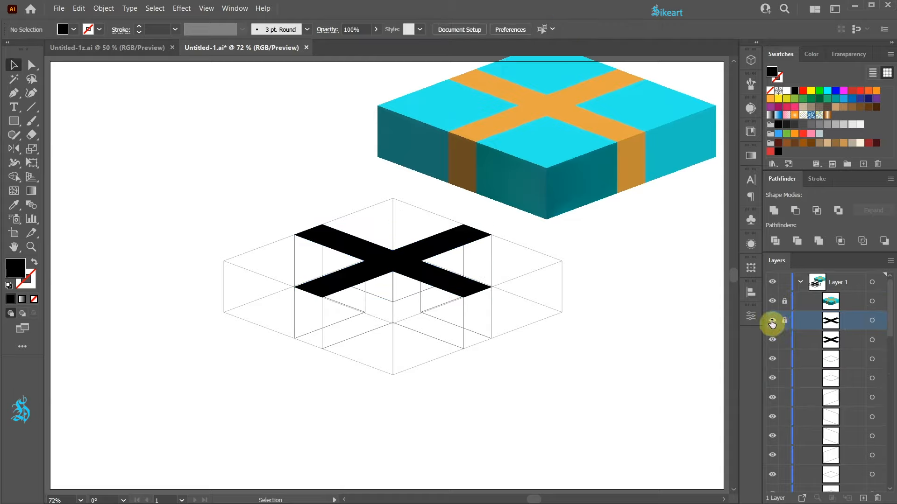
pyautogui.click(772, 321)
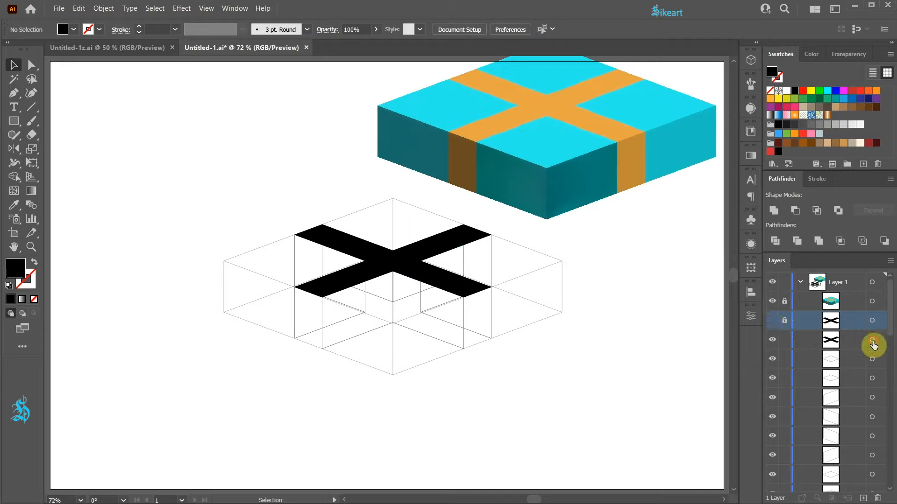
# - Unite the visible black cross with the four corner paths of the box's top face using Pathfinder Unite
pyautogui.click(872, 340)
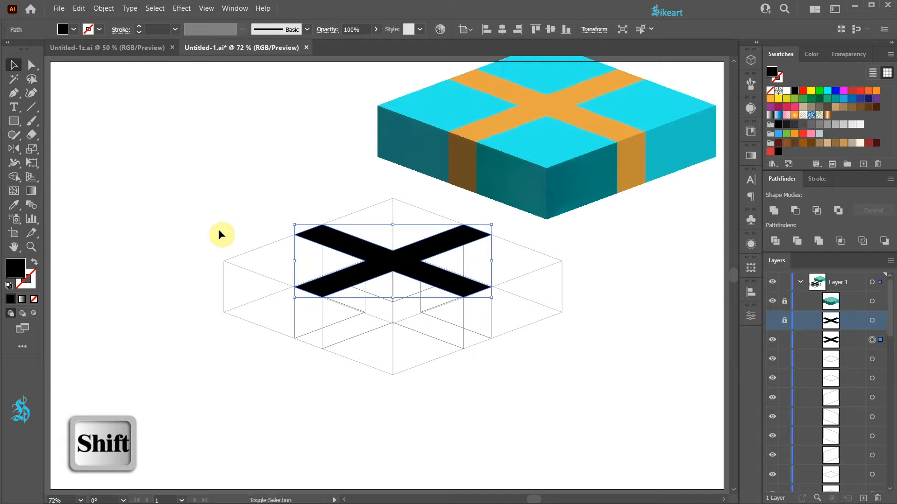
pyautogui.keyDown('shift'); pyautogui.click(246, 253); pyautogui.keyUp('shift')
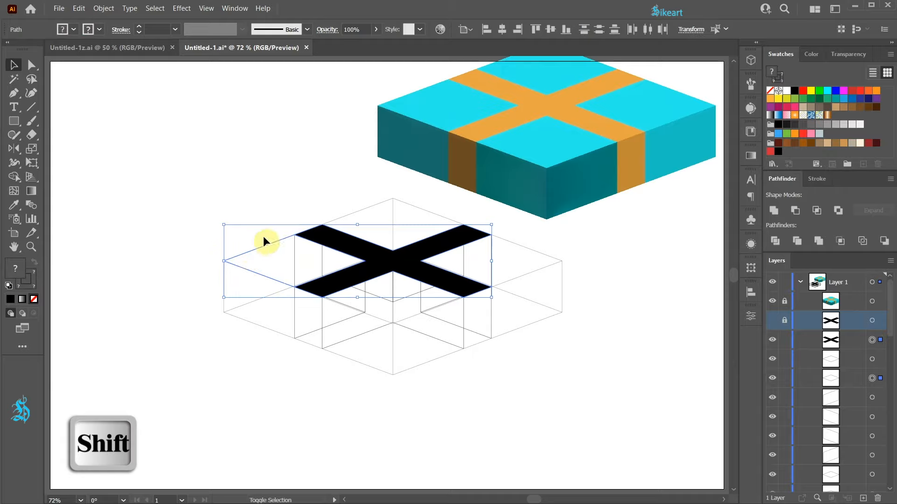
pyautogui.keyDown('shift'); pyautogui.click(365, 213); pyautogui.keyUp('shift')
pyautogui.keyDown('shift'); pyautogui.click(506, 246); pyautogui.keyUp('shift')
pyautogui.keyDown('shift'); pyautogui.click(402, 319); pyautogui.keyUp('shift')
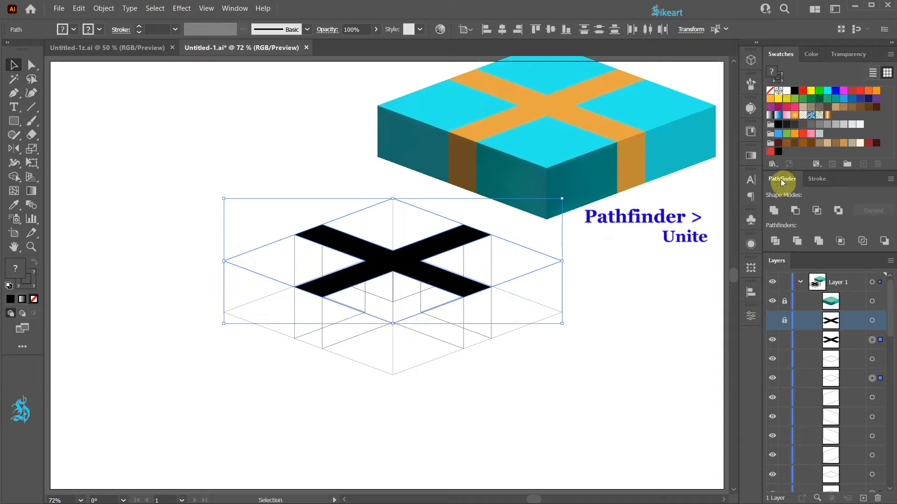
pyautogui.click(773, 210)
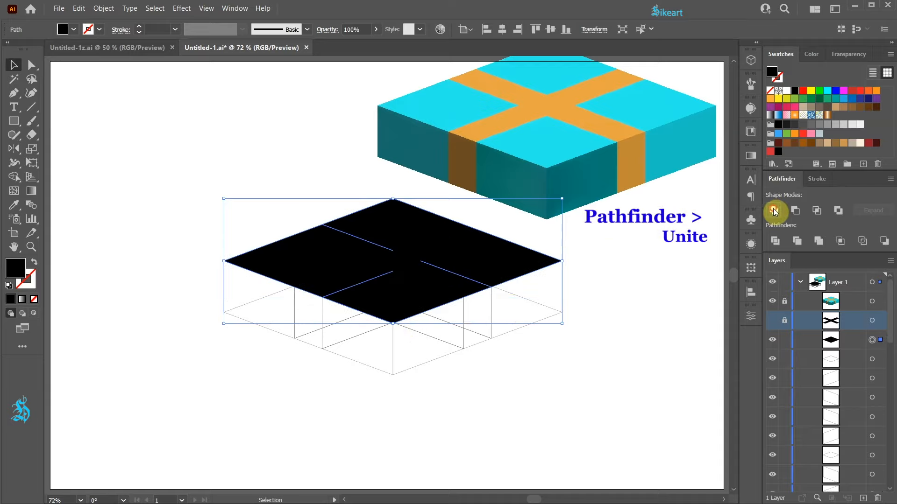
# - Fill the united top face with the cyan sampled from the top of the 3D box
pyautogui.press('i')
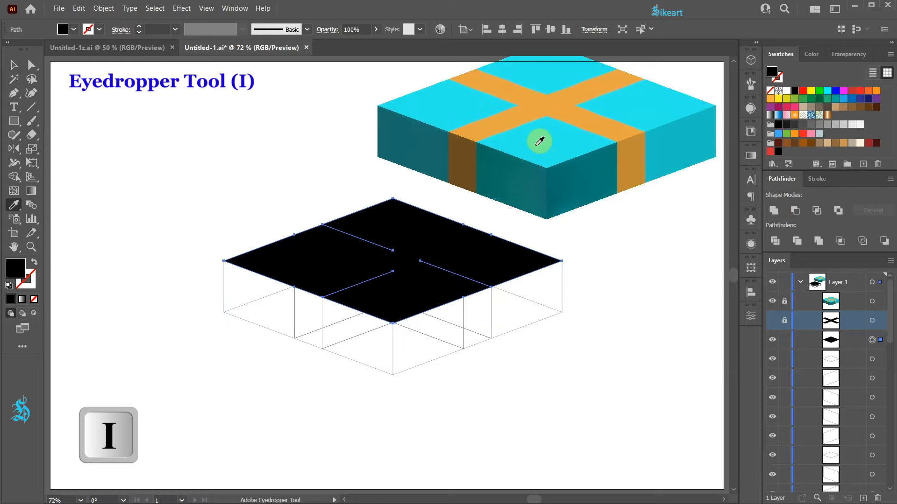
pyautogui.click(544, 135)
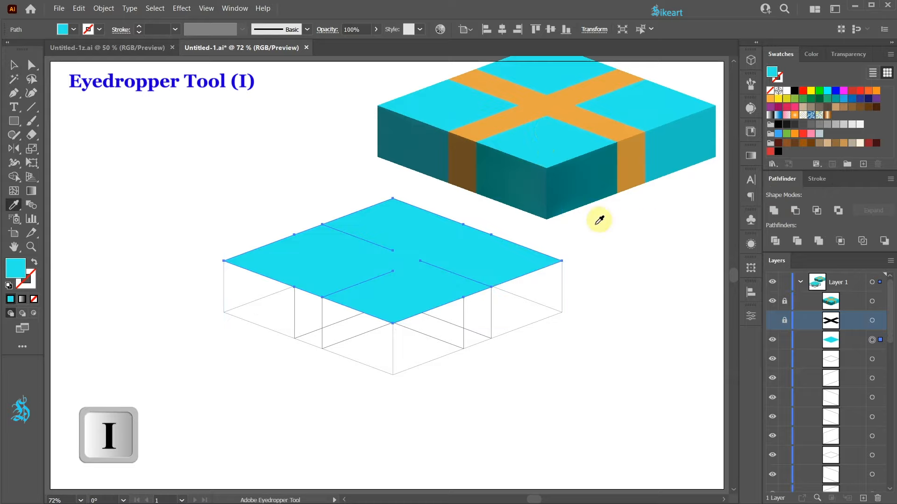
pyautogui.press('v')
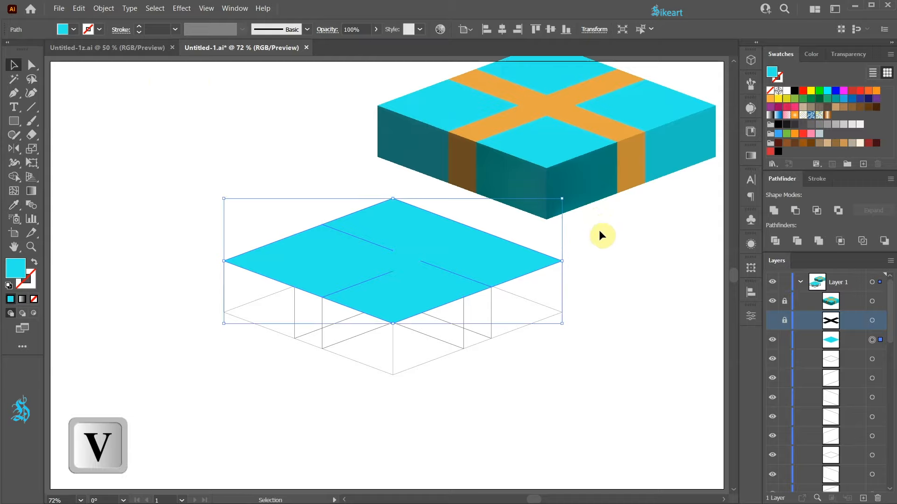
# - Isolate the cyan top face path for editing
pyautogui.doubleClick(406, 240)
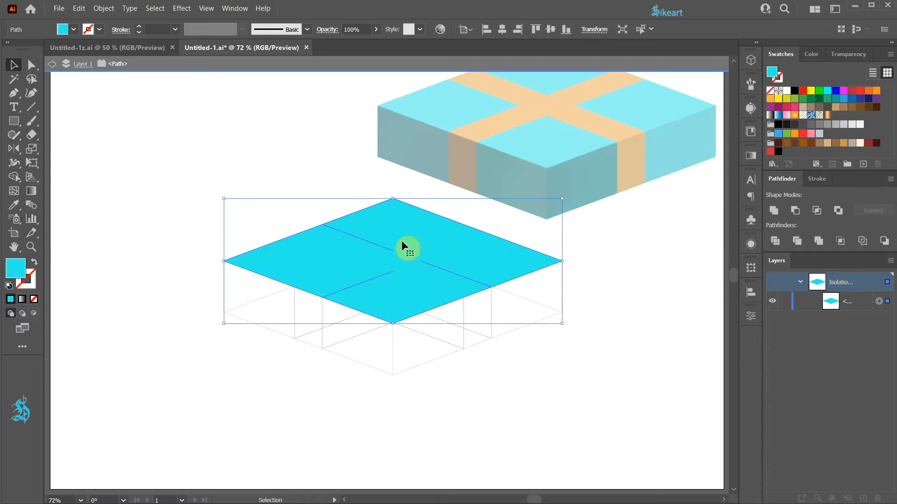
pyautogui.press('Escape')
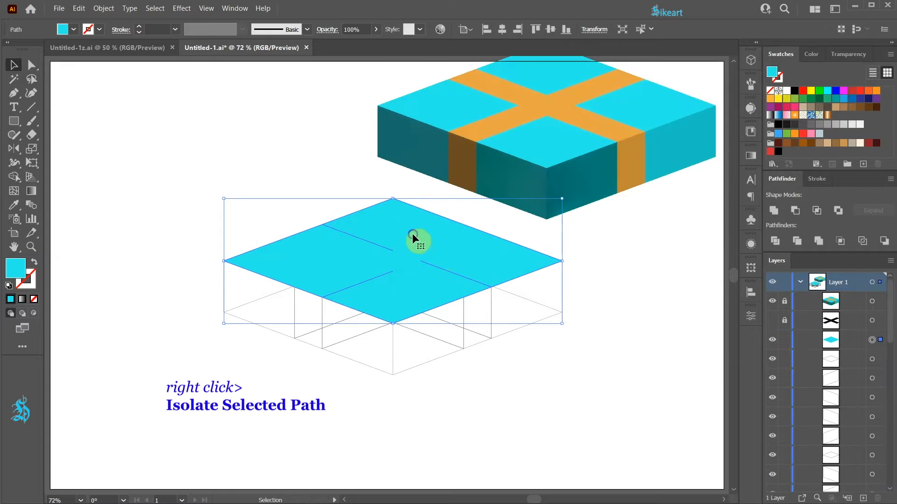
pyautogui.rightClick(413, 234)
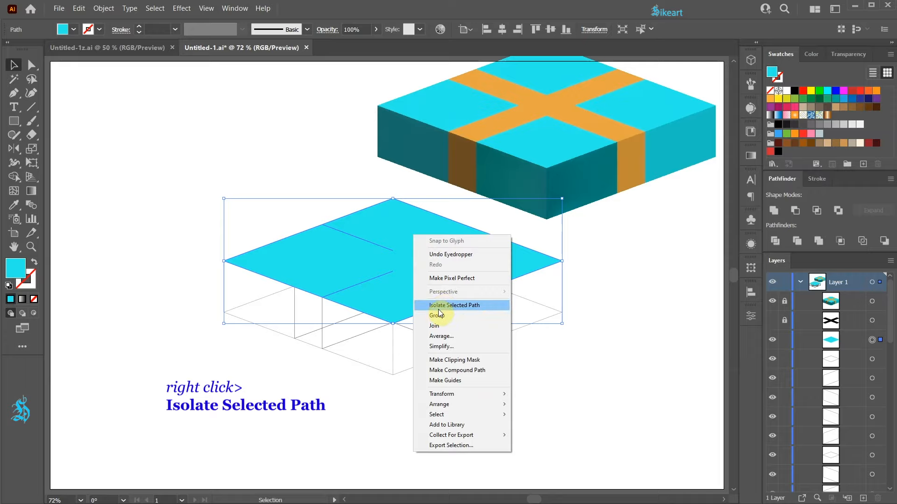
pyautogui.click(485, 305)
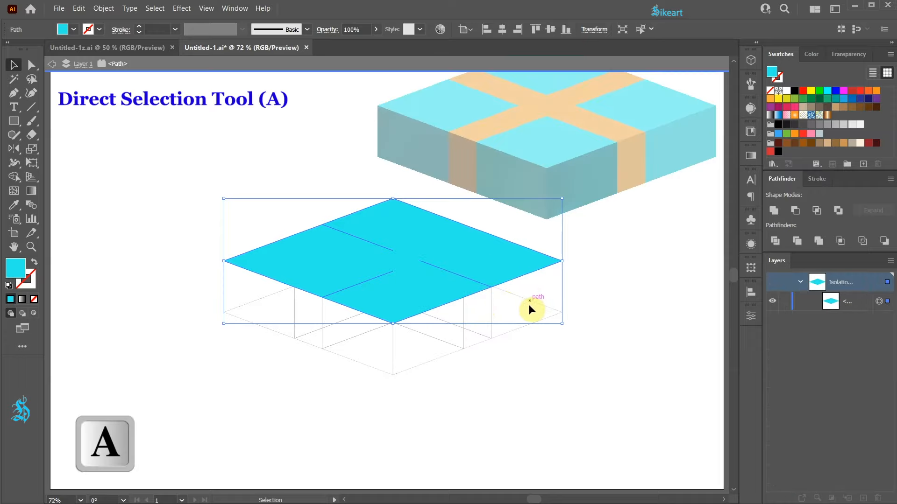
# - Remove all anchor points of the cyan top face except its four corners, and exit isolation mode
pyautogui.press('a')
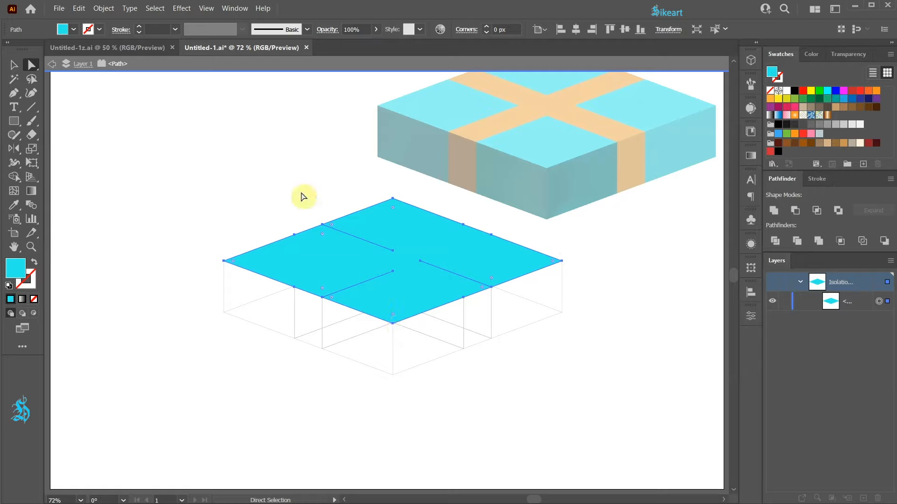
pyautogui.press('q')
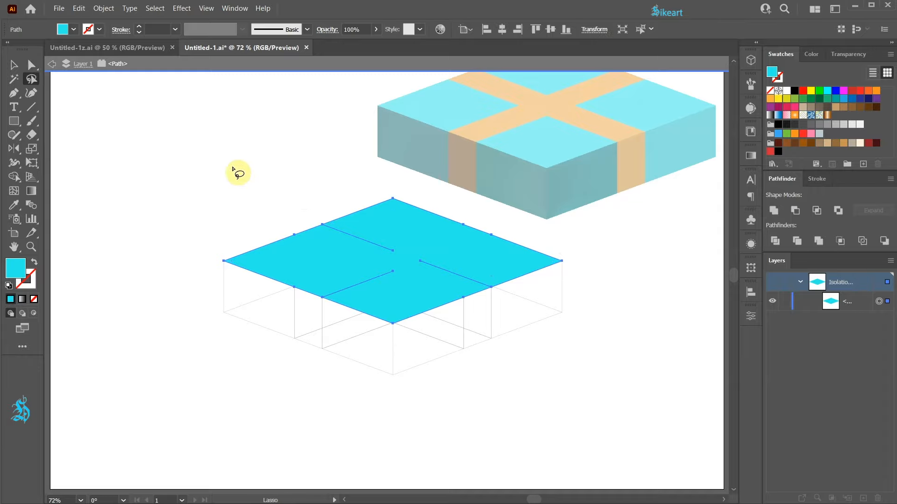
pyautogui.moveTo(298, 203)
pyautogui.mouseDown()
pyautogui.moveTo(259, 285)
pyautogui.moveTo(290, 320)
pyautogui.moveTo(332, 324)
pyautogui.moveTo(389, 303)
pyautogui.moveTo(425, 311)
pyautogui.moveTo(509, 298)
pyautogui.moveTo(494, 218)
pyautogui.moveTo(364, 204)
pyautogui.moveTo(312, 180)
pyautogui.moveTo(274, 209)
pyautogui.moveTo(312, 220)
pyautogui.mouseUp()
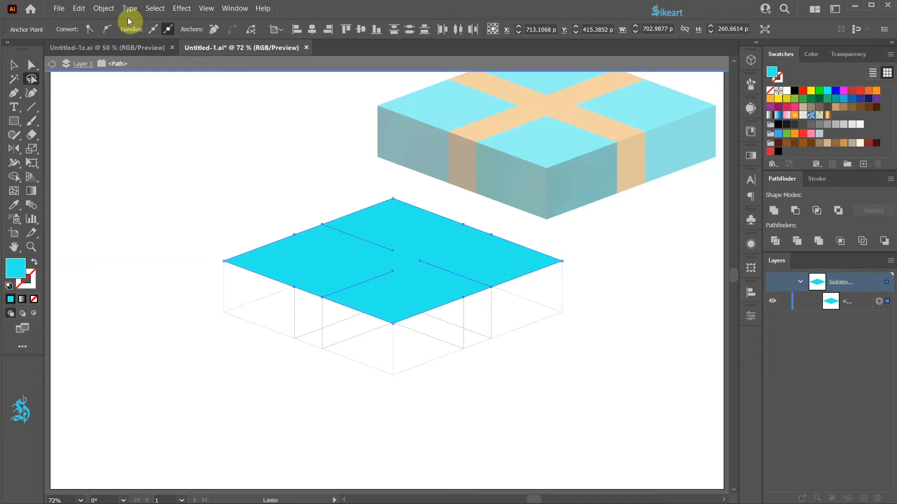
pyautogui.click(104, 8)
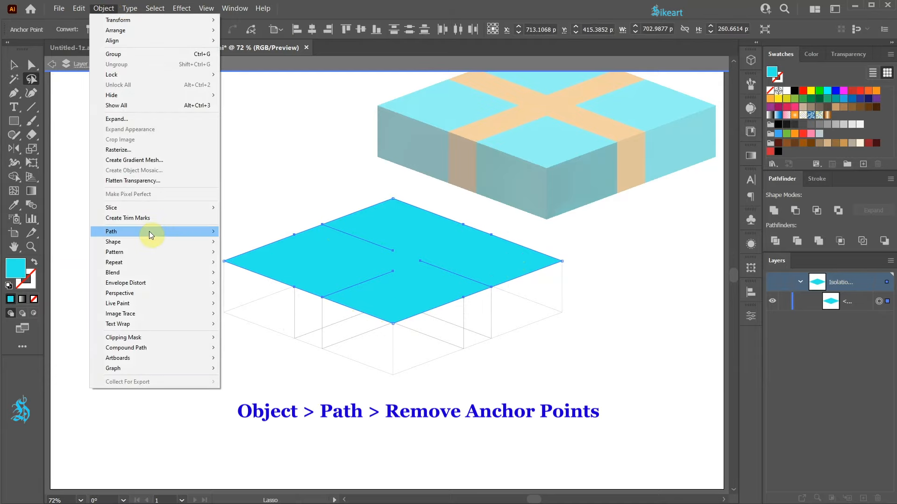
pyautogui.moveTo(149, 232)
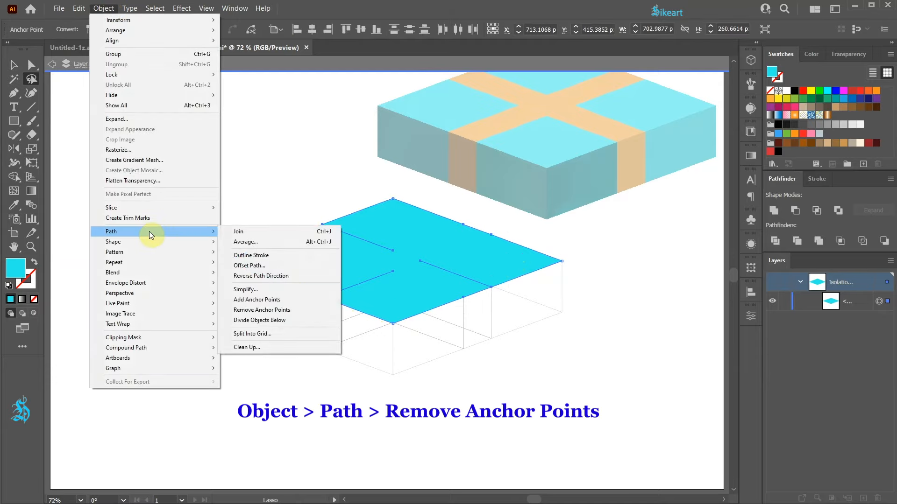
pyautogui.click(308, 311)
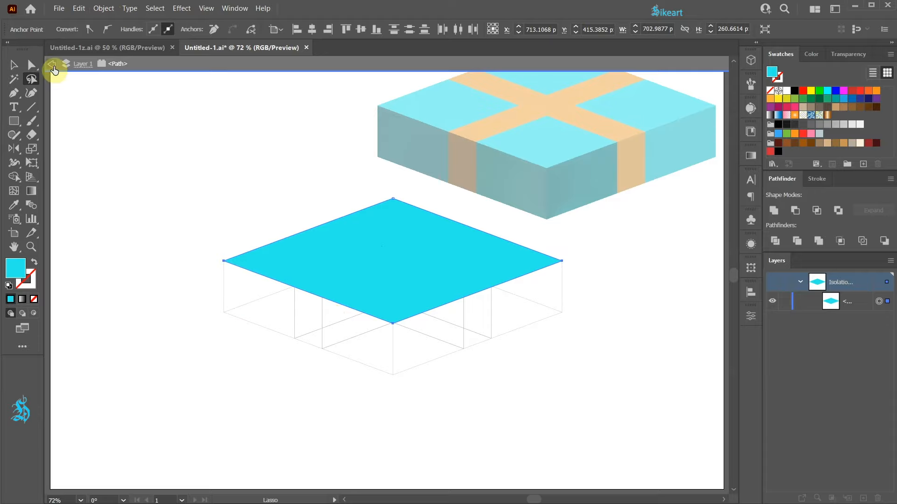
pyautogui.press('Escape')
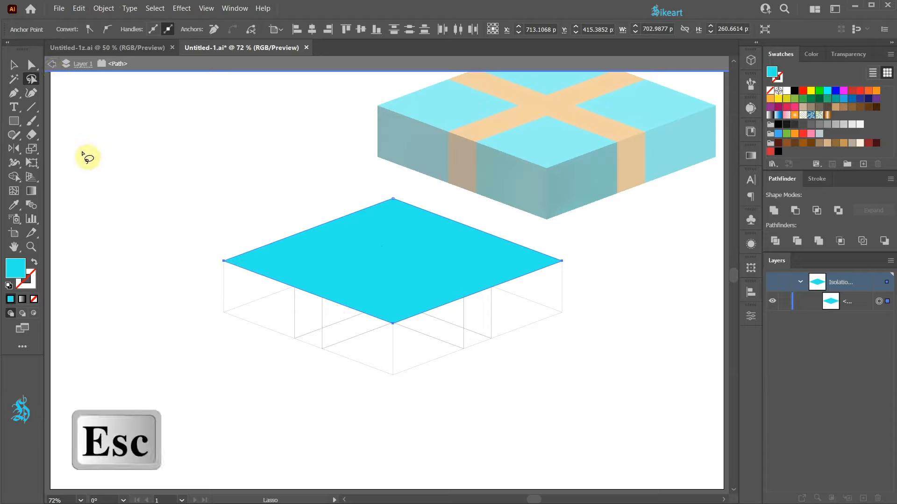
pyautogui.press('Escape')
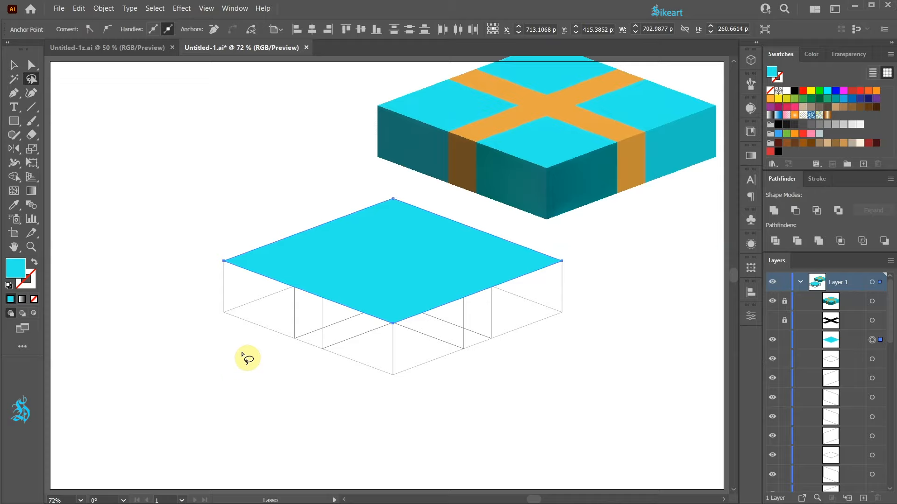
# - Show the hidden black ribbon cross again and lock the cyan top face
pyautogui.press('v')
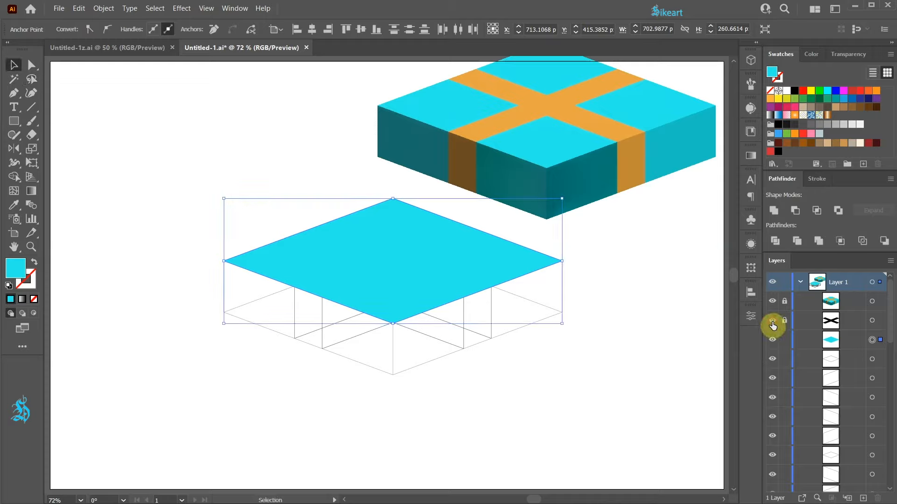
pyautogui.click(772, 321)
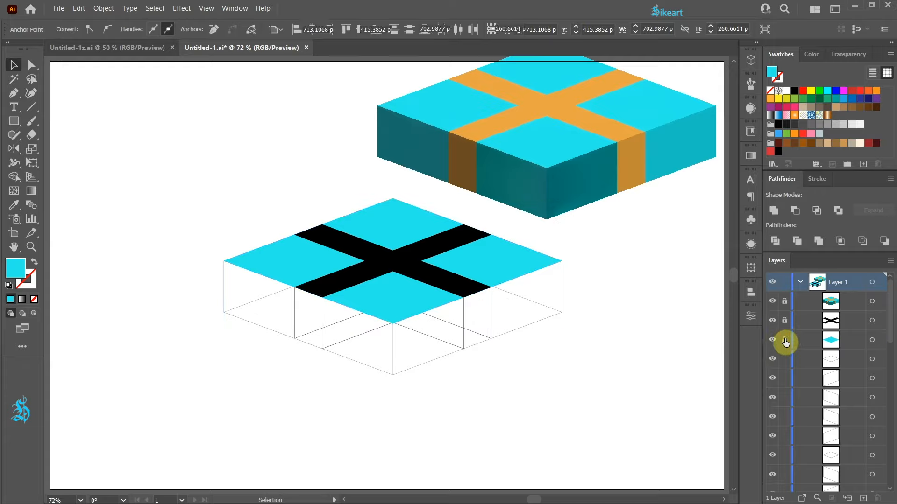
pyautogui.click(784, 341)
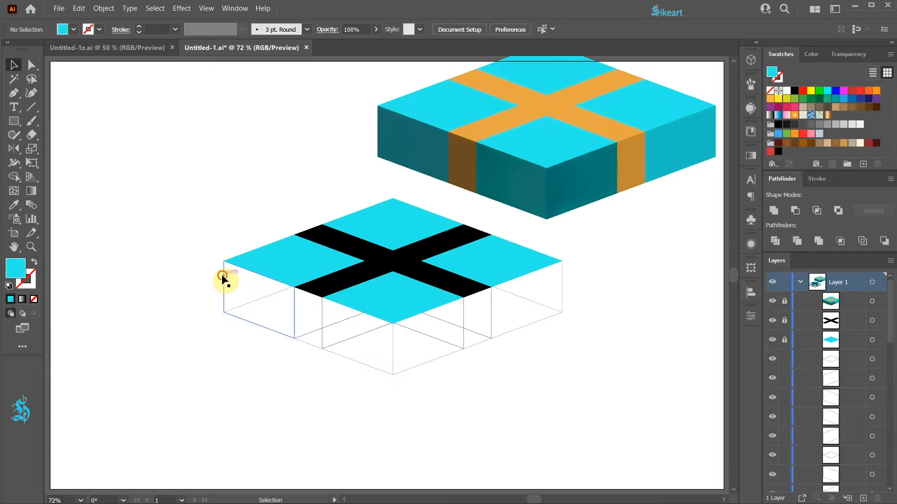
pyautogui.click(223, 280)
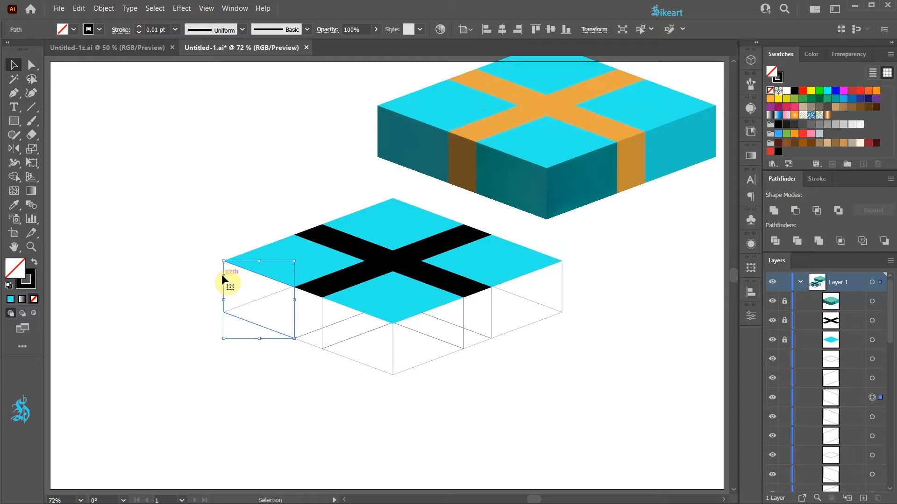
pyautogui.keyDown('shift'); pyautogui.click(369, 320); pyautogui.keyUp('shift')
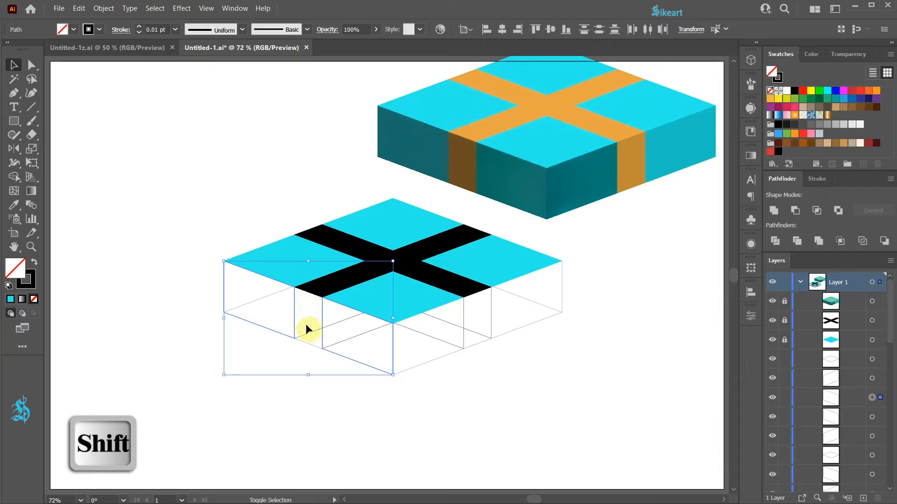
pyautogui.click(326, 406)
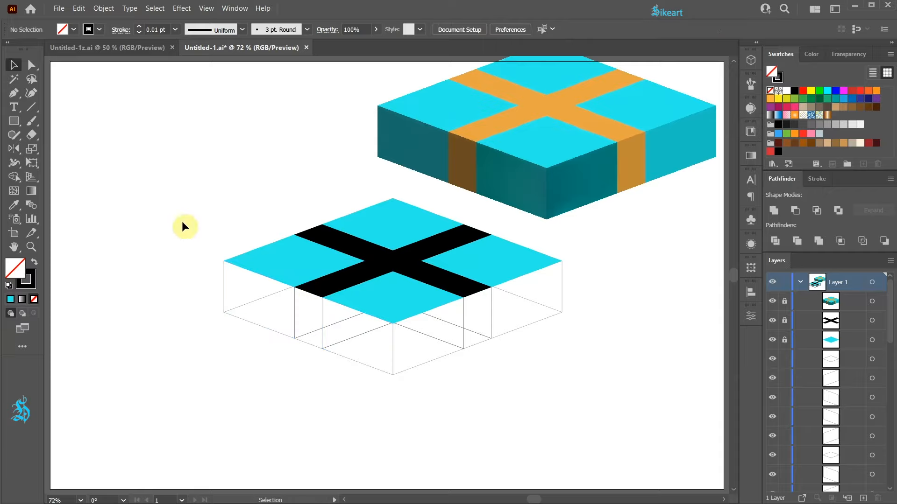
# - Merge the regions of the left side face on each side of the ribbon strip into two orange-filled panels with Shape Builder
pyautogui.moveTo(176, 175); pyautogui.dragTo(593, 400)
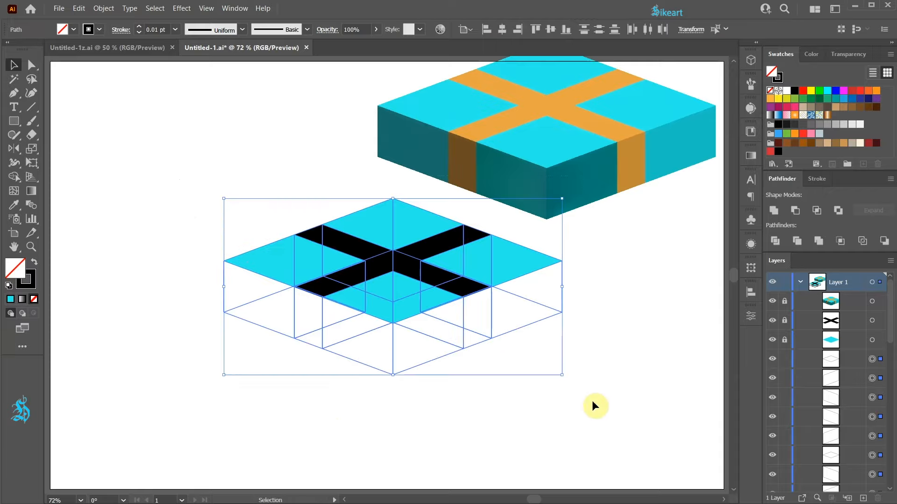
pyautogui.click(14, 177)
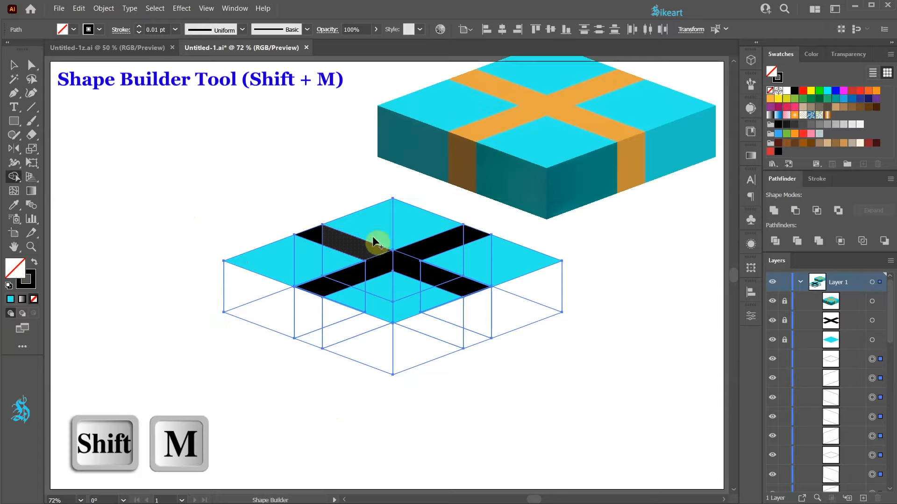
pyautogui.click(770, 99)
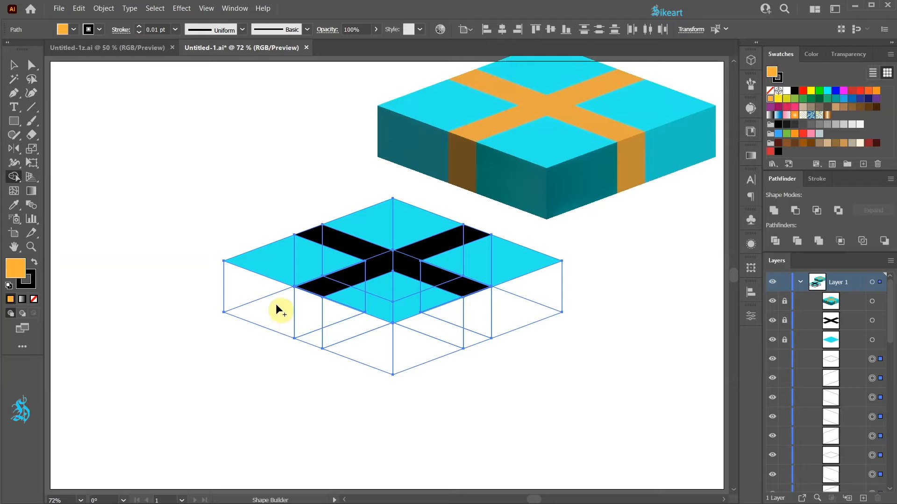
pyautogui.moveTo(234, 280); pyautogui.dragTo(282, 312)
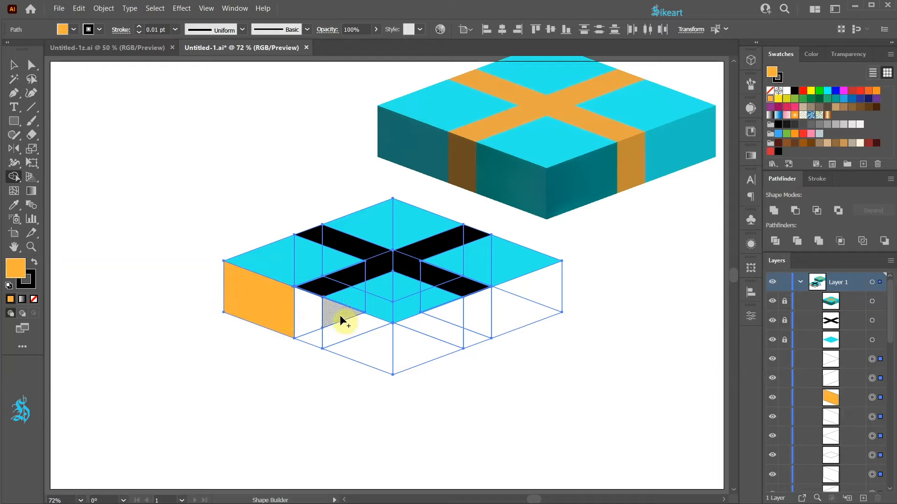
pyautogui.moveTo(340, 315); pyautogui.dragTo(381, 342)
pyautogui.moveTo(411, 316); pyautogui.dragTo(411, 316)
# - Merge the regions of the ribbon strip between the two orange panels into one red-filled shape, and deselect everything
pyautogui.click(803, 90)
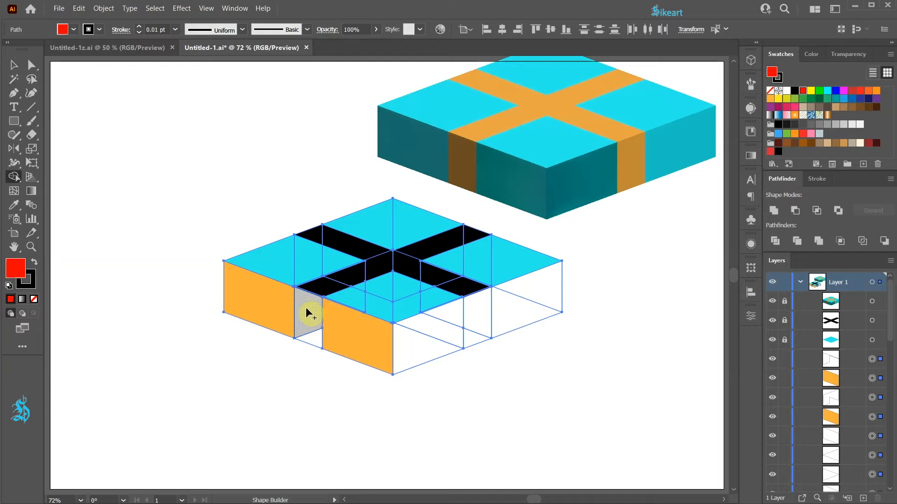
pyautogui.moveTo(311, 304); pyautogui.dragTo(312, 336)
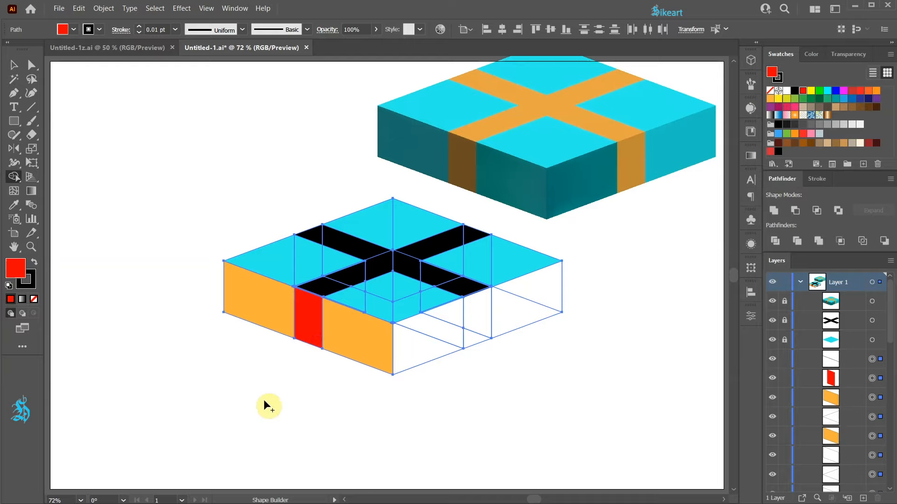
pyautogui.press('v')
pyautogui.click(281, 401)
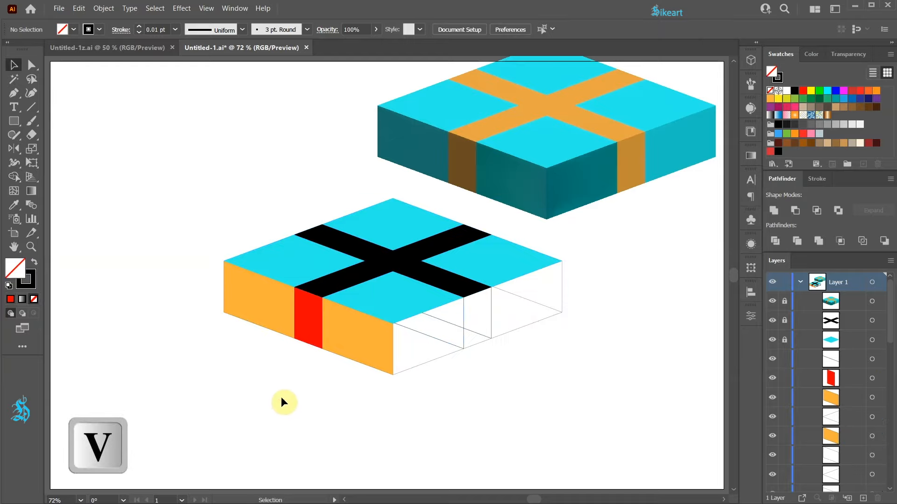
# - Remove the stroke from the red ribbon strip and the orange panel nearest the front corner
pyautogui.click(361, 351)
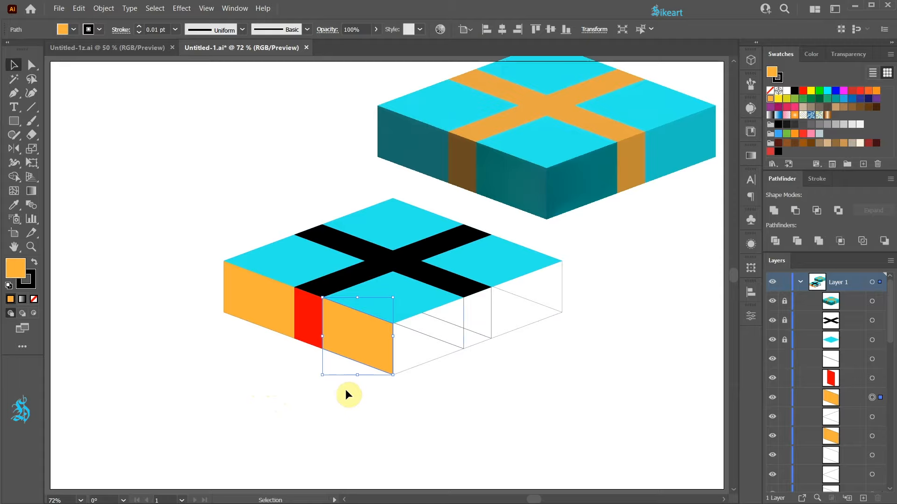
pyautogui.keyDown('shift'); pyautogui.click(872, 436); pyautogui.keyUp('shift')
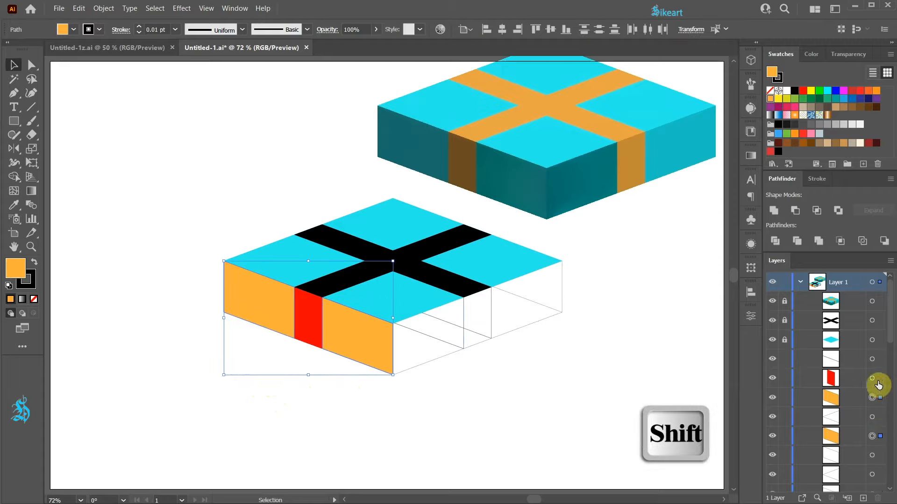
pyautogui.keyDown('shift'); pyautogui.click(872, 378); pyautogui.keyUp('shift')
pyautogui.click(36, 283)
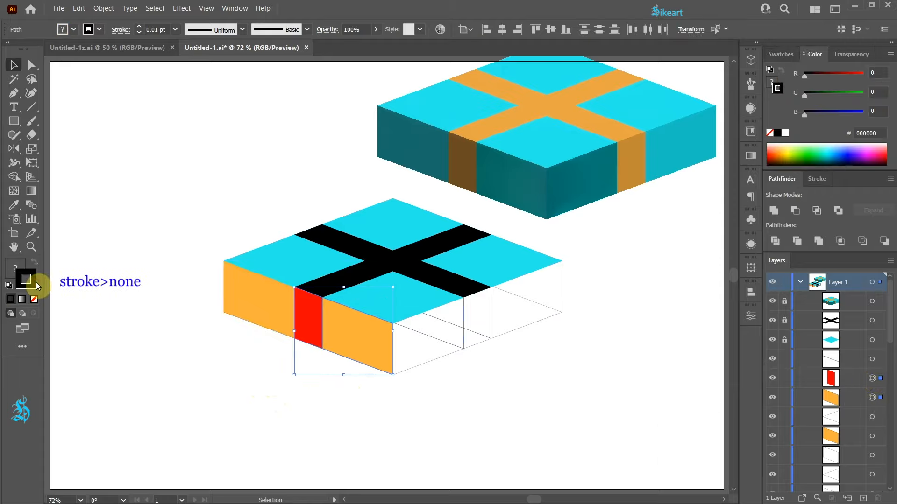
pyautogui.click(34, 299)
pyautogui.click(138, 328)
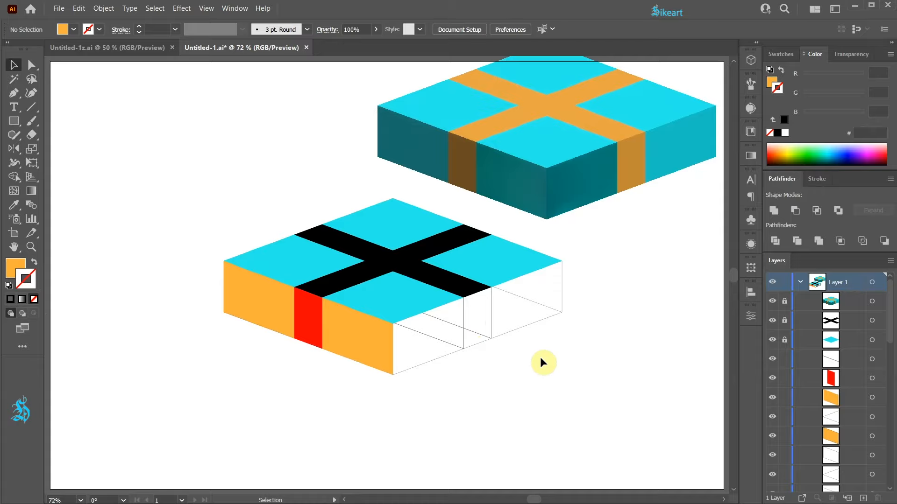
# - Select all empty outline paths by same appearance, starting from one on the uncoloured side, and delete them
pyautogui.click(492, 315)
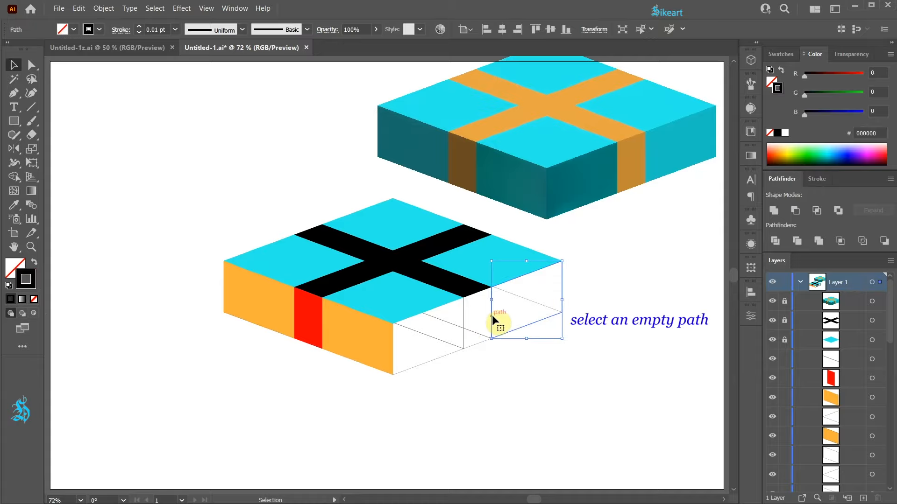
pyautogui.click(154, 9)
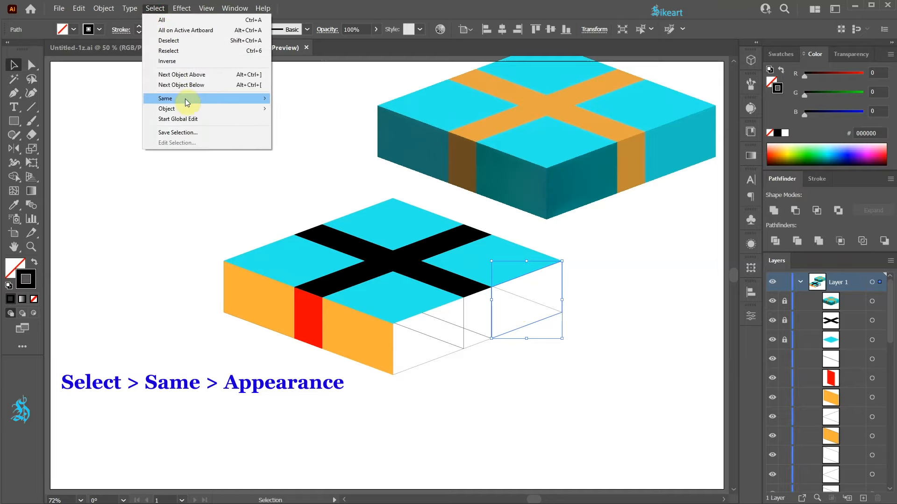
pyautogui.moveTo(187, 102)
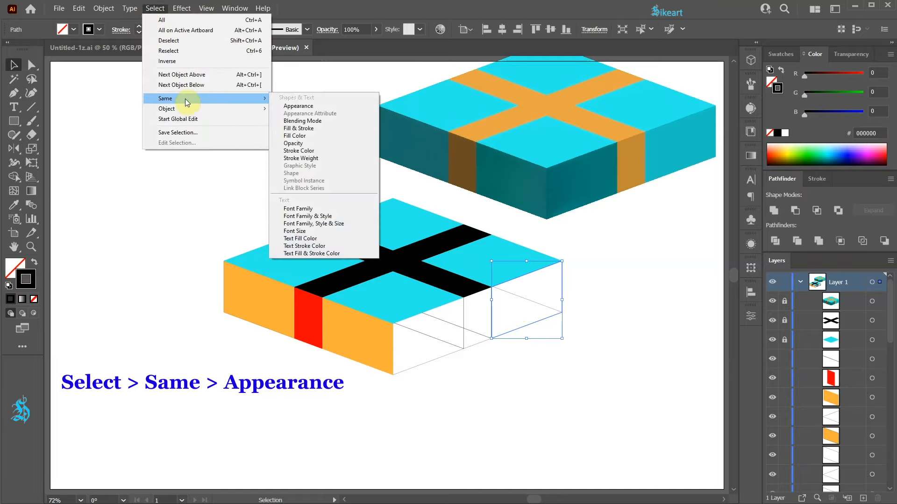
pyautogui.click(313, 109)
pyautogui.moveTo(889, 304); pyautogui.dragTo(889, 364)
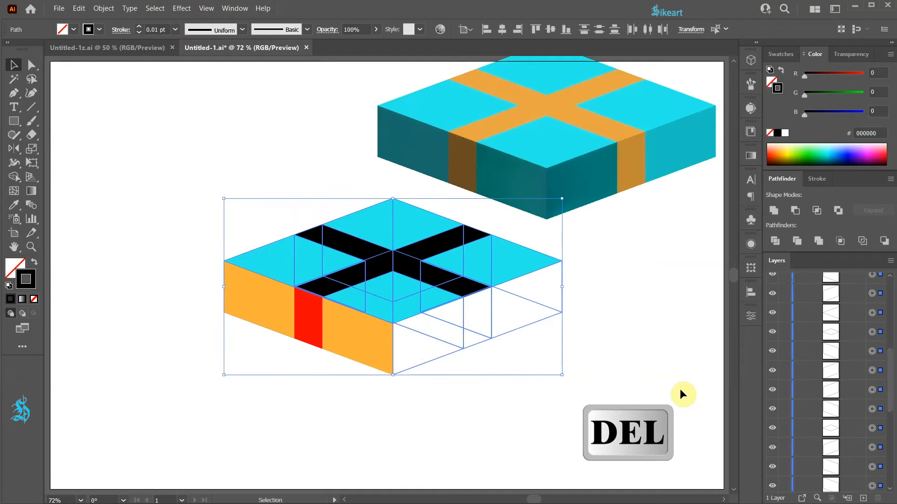
pyautogui.press('Delete')
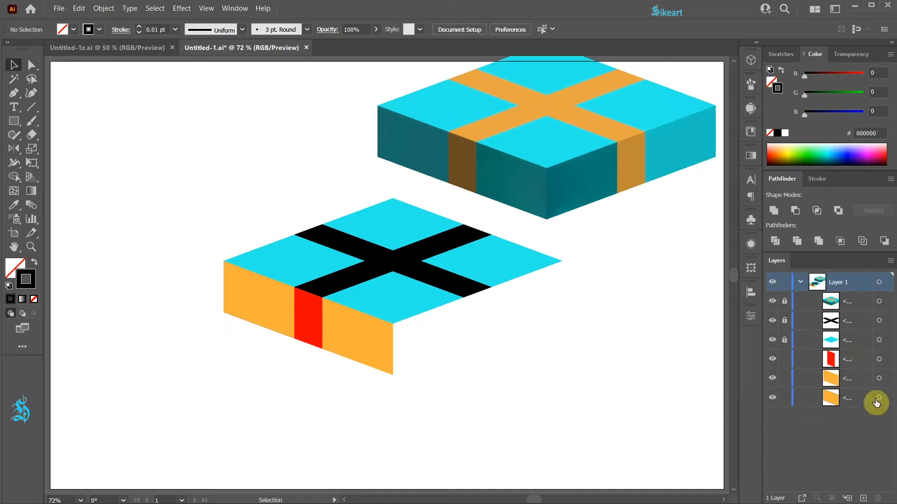
# - Remove the stroke from the outer orange panel and check the stroke of the other orange panel
pyautogui.click(879, 400)
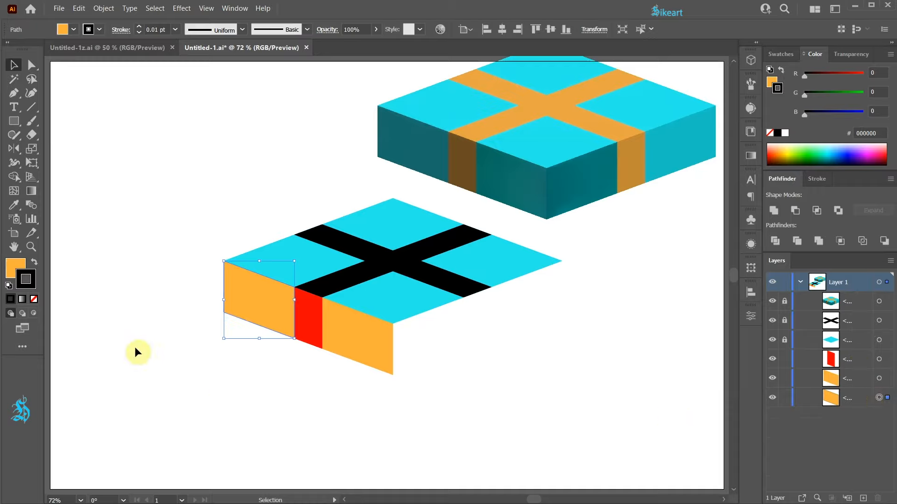
pyautogui.click(34, 301)
pyautogui.click(878, 379)
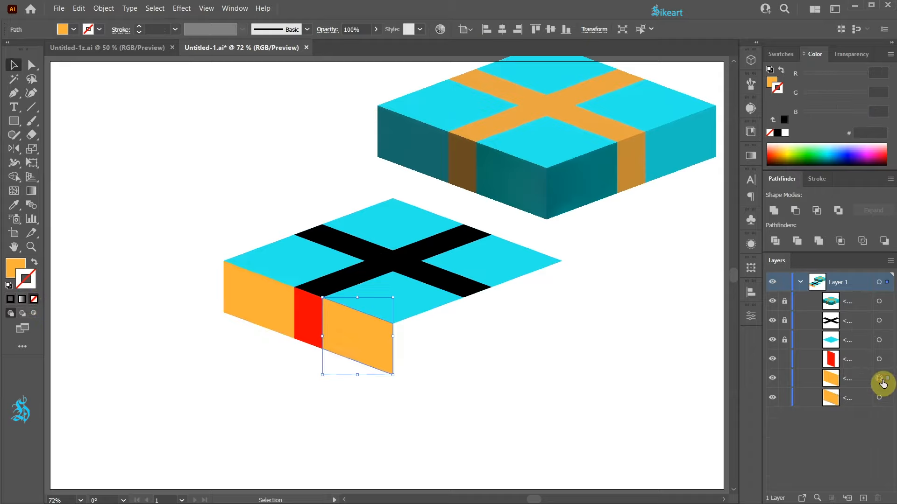
# - Duplicate the red ribbon strip in the layer stack and lock the upper copy
pyautogui.click(880, 359)
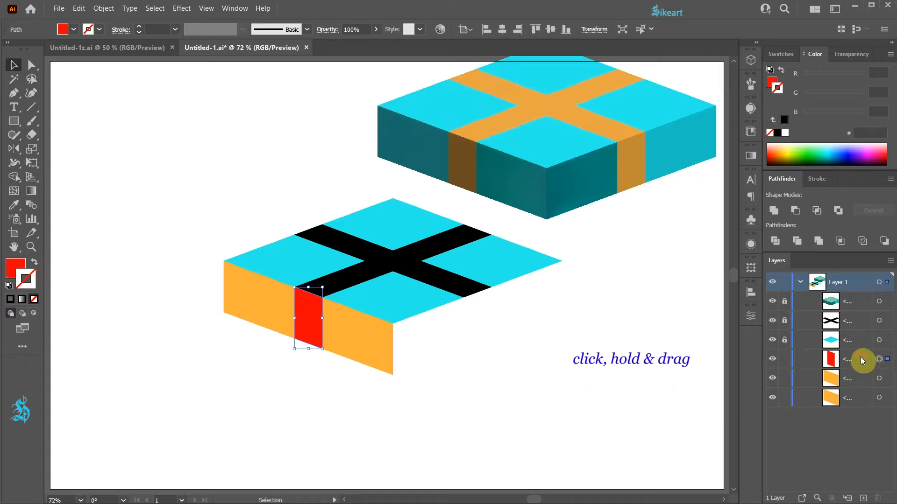
pyautogui.click(860, 357)
pyautogui.moveTo(860, 357); pyautogui.dragTo(863, 497)
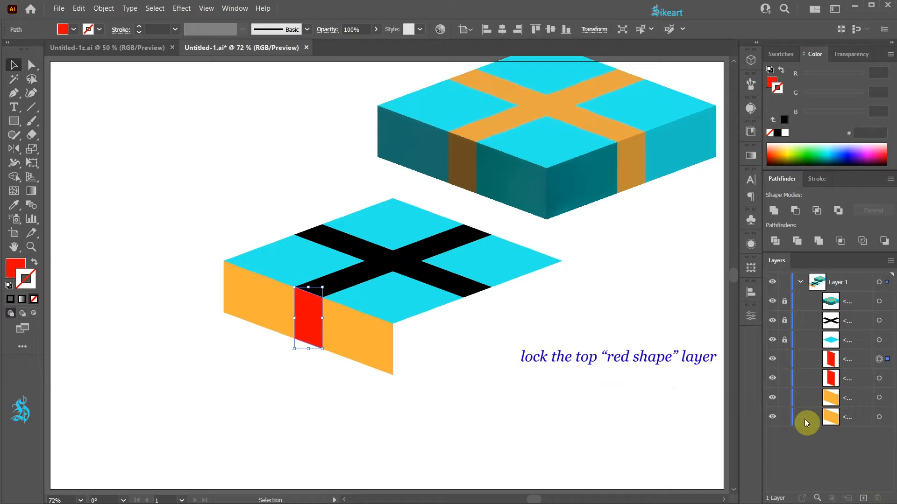
pyautogui.click(785, 359)
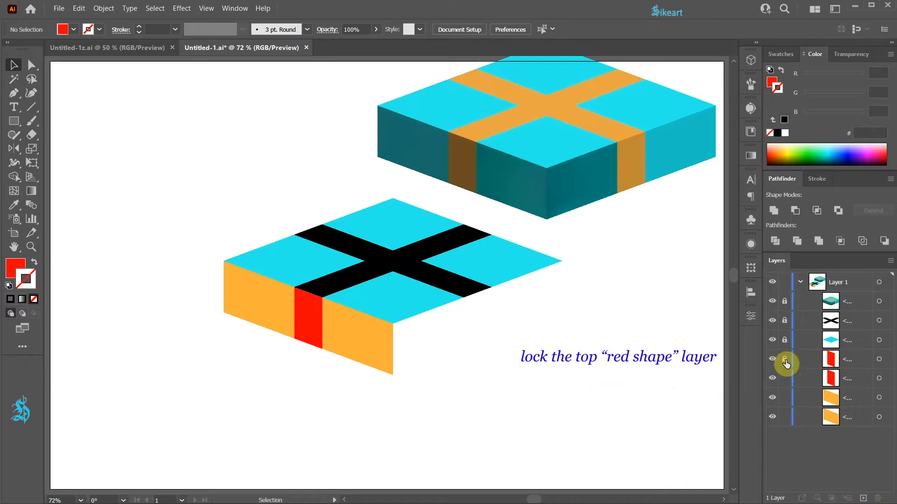
# - Unite the two orange panels with the unlocked red copy and fill the resulting side face with light blue 8cceff
pyautogui.moveTo(244, 326); pyautogui.dragTo(346, 366)
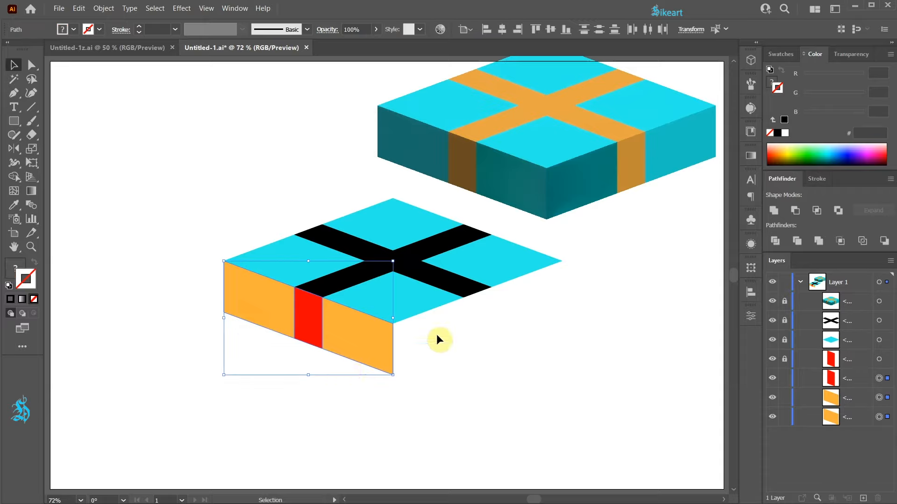
pyautogui.click(772, 211)
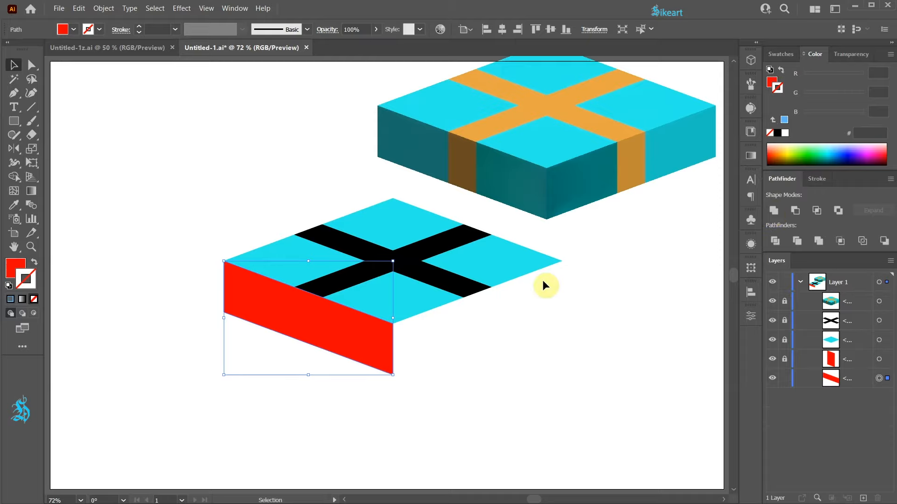
pyautogui.hotkey('shift', 'x')
pyautogui.click(14, 267)
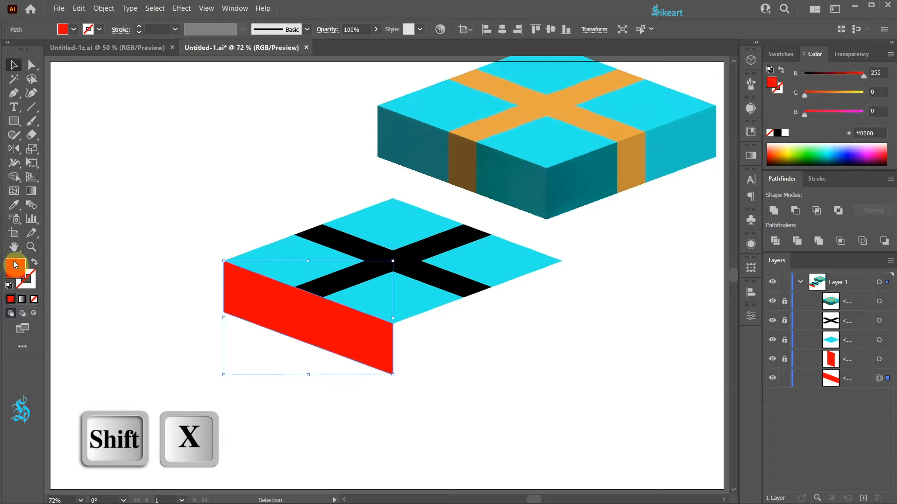
pyautogui.click(838, 142)
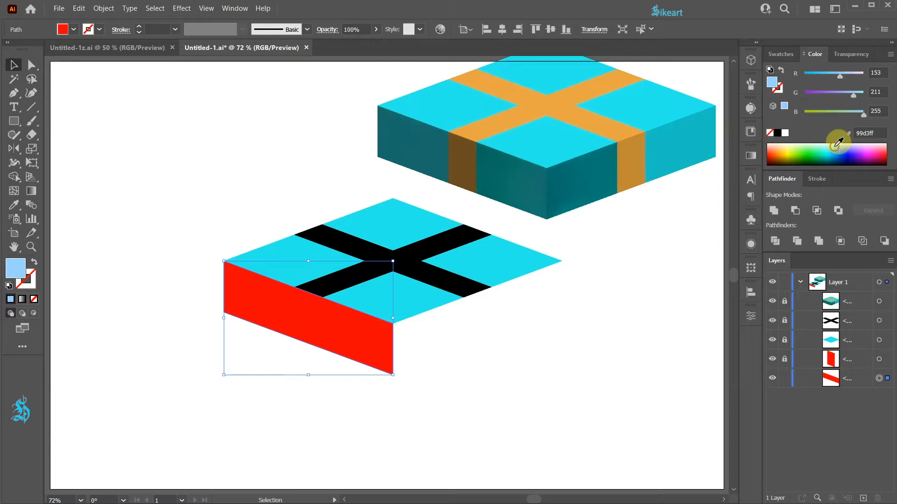
# - Isolate the light blue side face and remove its anchor points between the corners along the upper and lower edges
pyautogui.rightClick(351, 324)
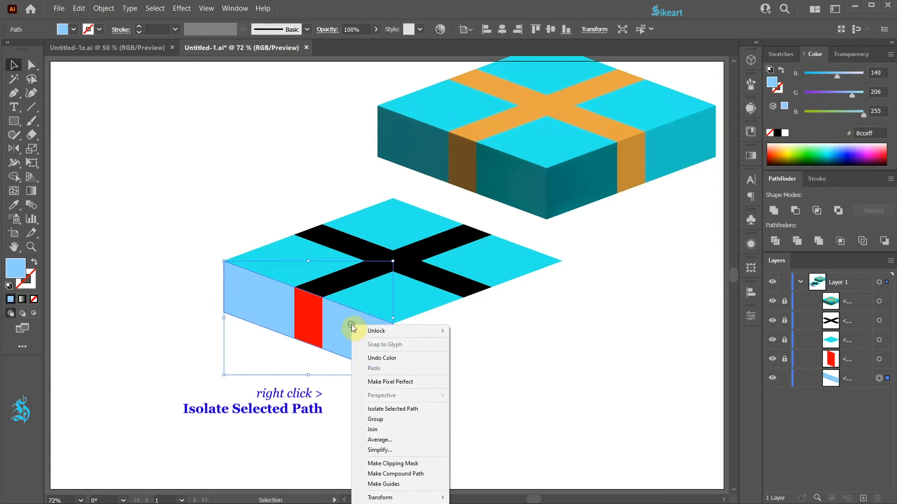
pyautogui.click(400, 408)
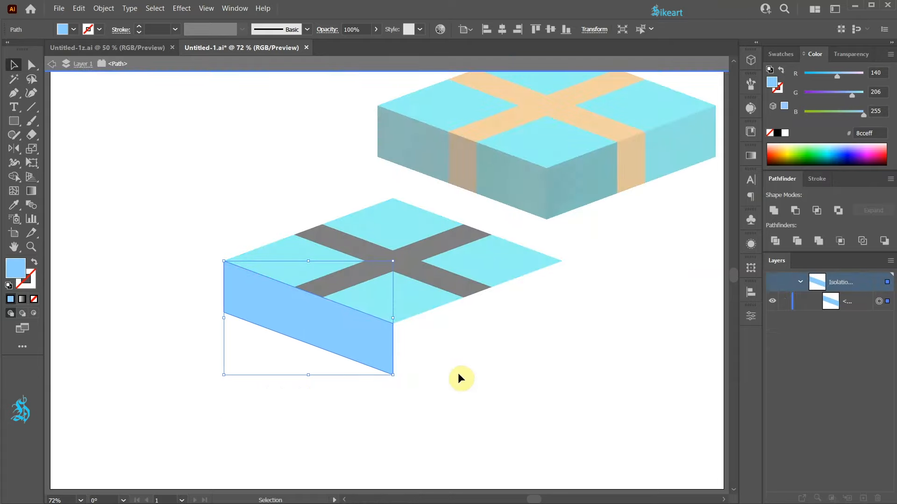
pyautogui.press('a')
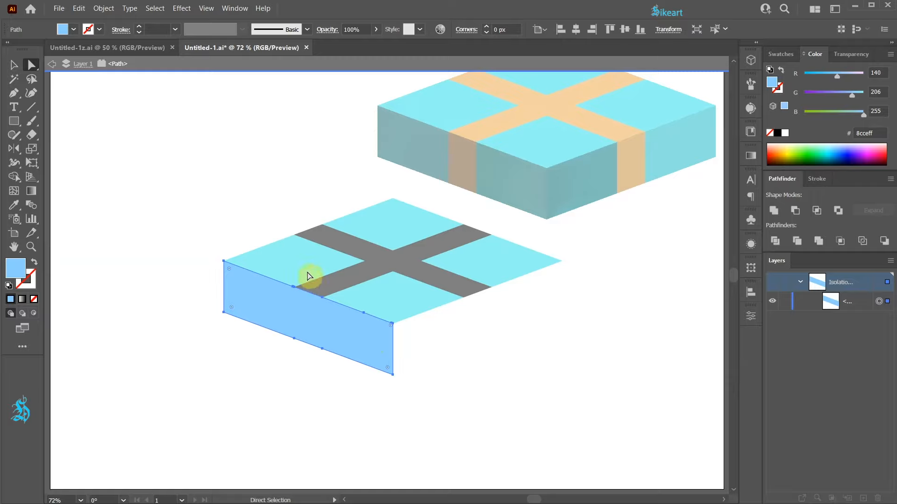
pyautogui.press('q')
pyautogui.moveTo(307, 269)
pyautogui.mouseDown()
pyautogui.moveTo(273, 269)
pyautogui.moveTo(244, 319)
pyautogui.moveTo(243, 357)
pyautogui.moveTo(279, 380)
pyautogui.moveTo(338, 368)
pyautogui.moveTo(377, 322)
pyautogui.moveTo(380, 299)
pyautogui.moveTo(362, 273)
pyautogui.moveTo(310, 260)
pyautogui.mouseUp()
pyautogui.click(104, 8)
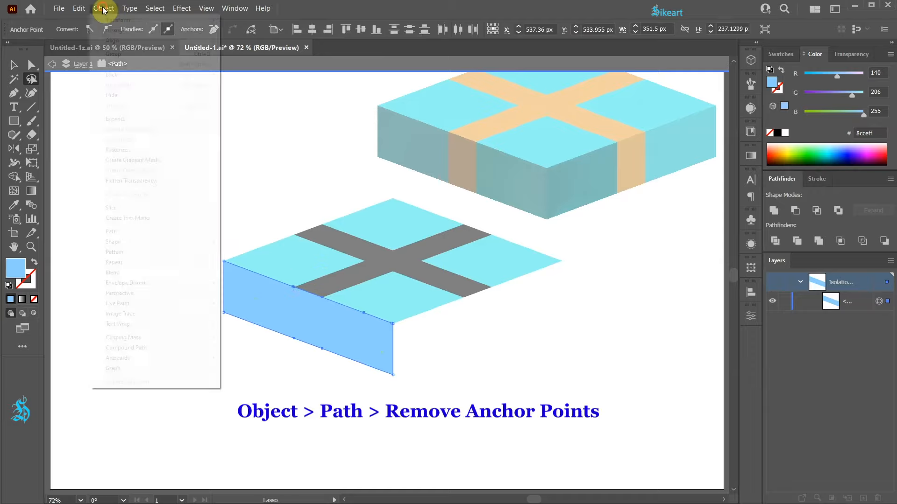
pyautogui.moveTo(142, 232)
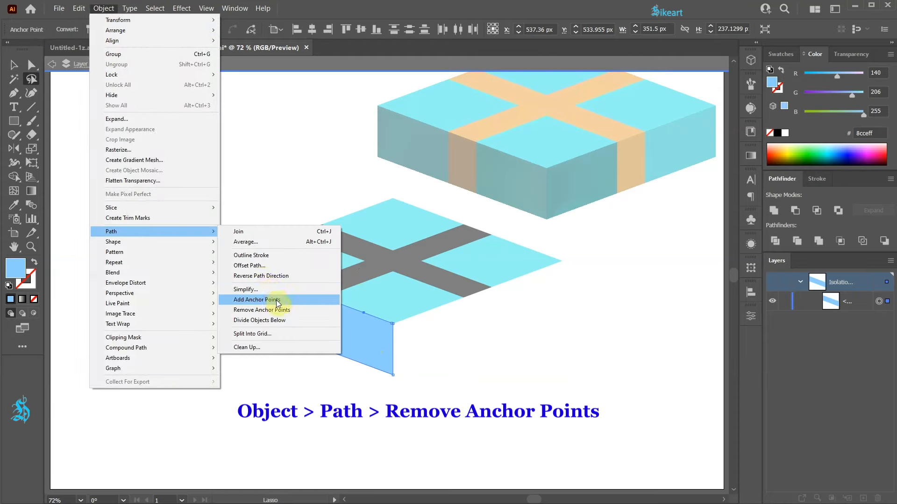
pyautogui.click(301, 309)
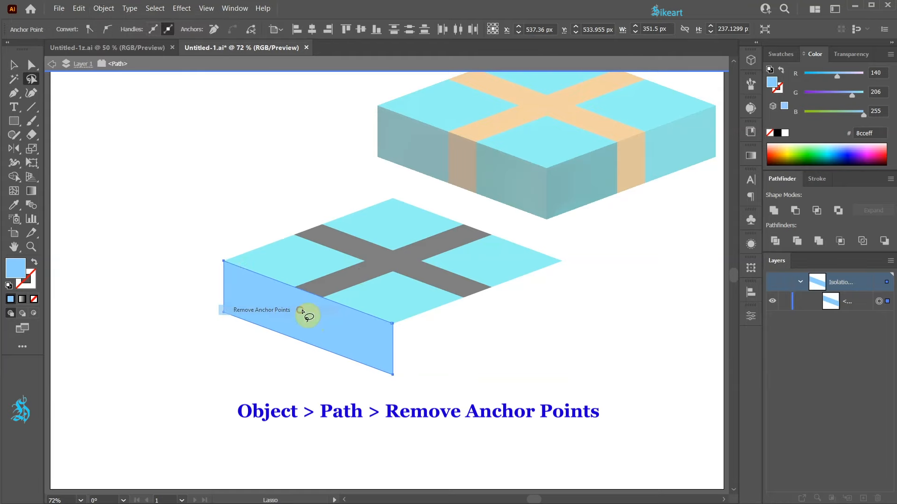
# - Delete the stray anchor point beside the side face's upper front corner with the Delete Anchor Point tool
pyautogui.keyDown('alt'); pyautogui.scroll(10, 398, 344); pyautogui.keyUp('alt')
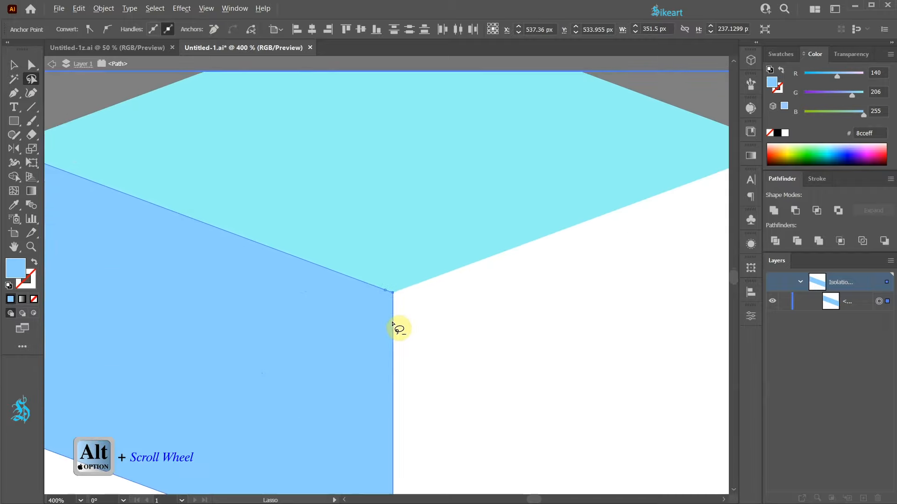
pyautogui.hotkey('ctrl', '=')
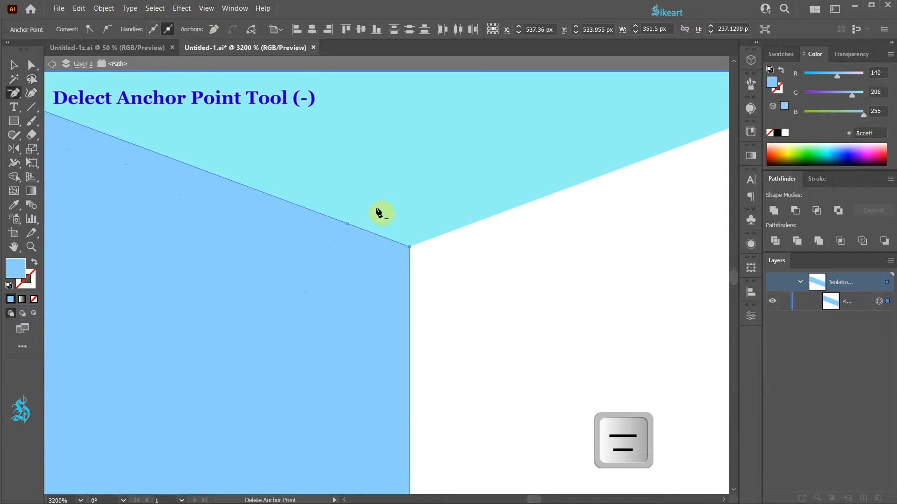
pyautogui.click(347, 224)
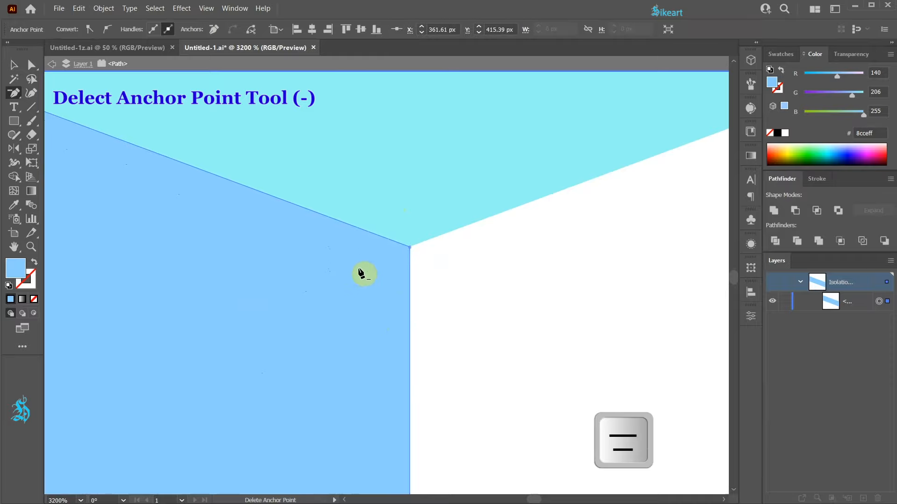
pyautogui.scroll(-10, 364, 274)
pyautogui.hotkey('ctrl', '0')
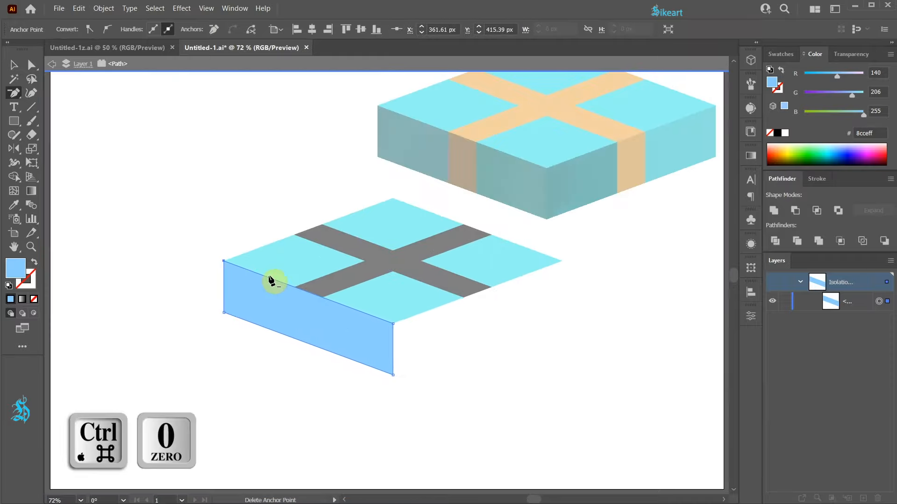
# - Exit isolation mode, then unlock and delete the expanded 3D render at the head of the layer stack
pyautogui.press('Escape')
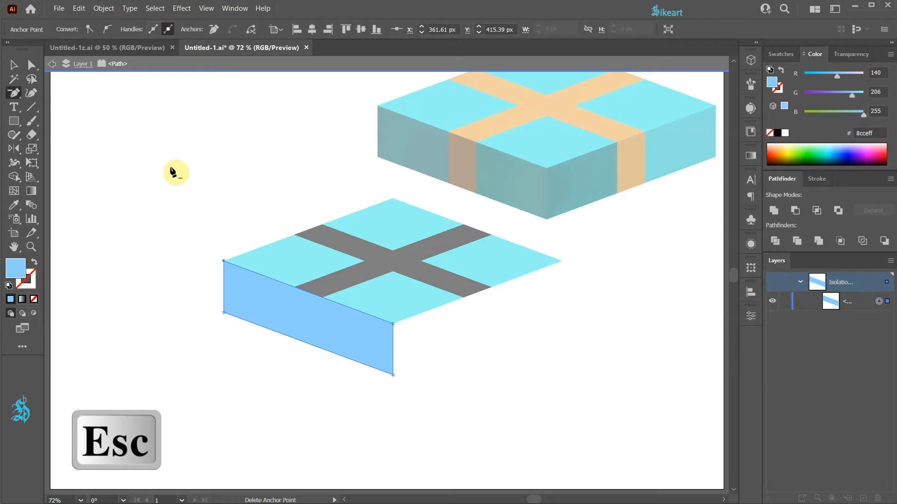
pyautogui.press('Escape')
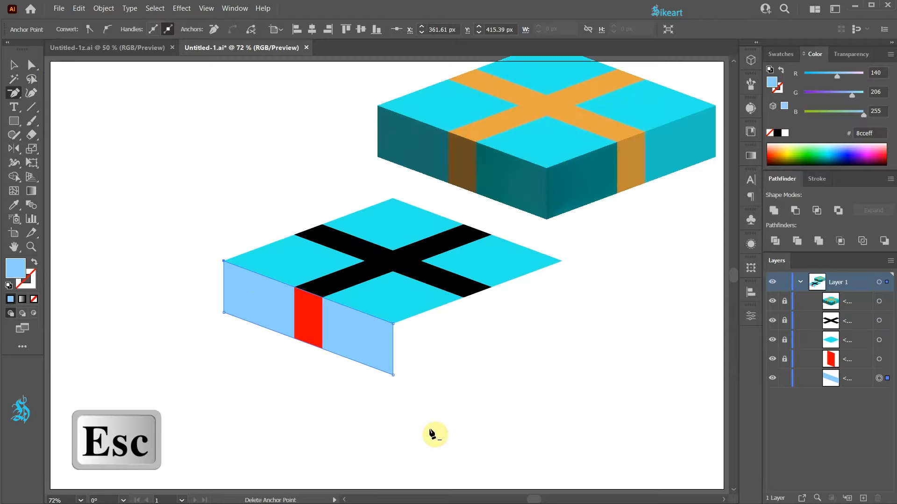
pyautogui.press('v')
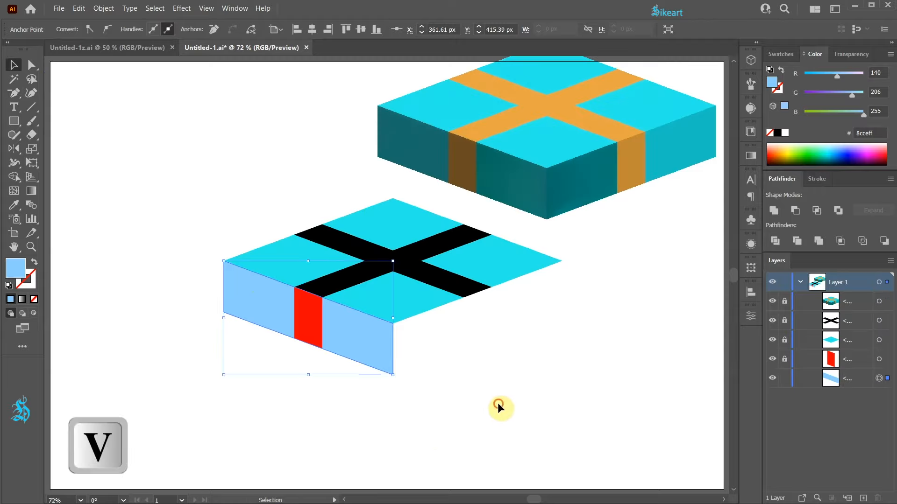
pyautogui.click(498, 402)
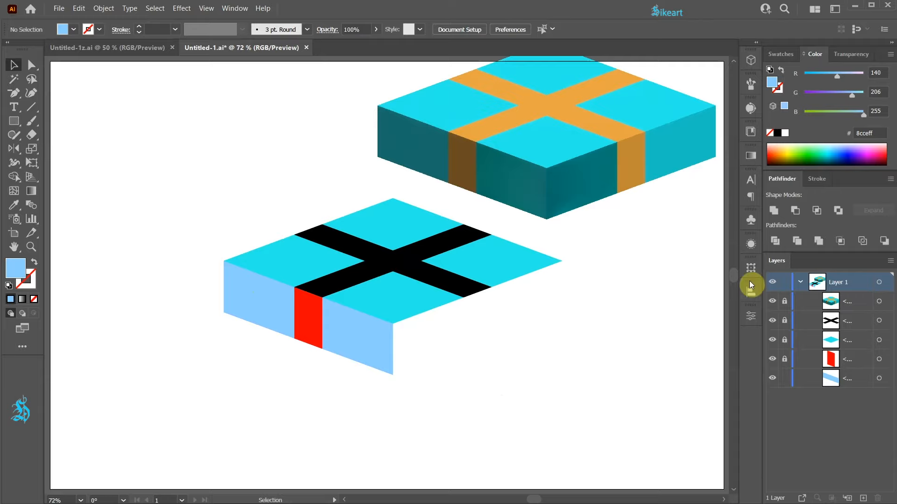
pyautogui.click(784, 301)
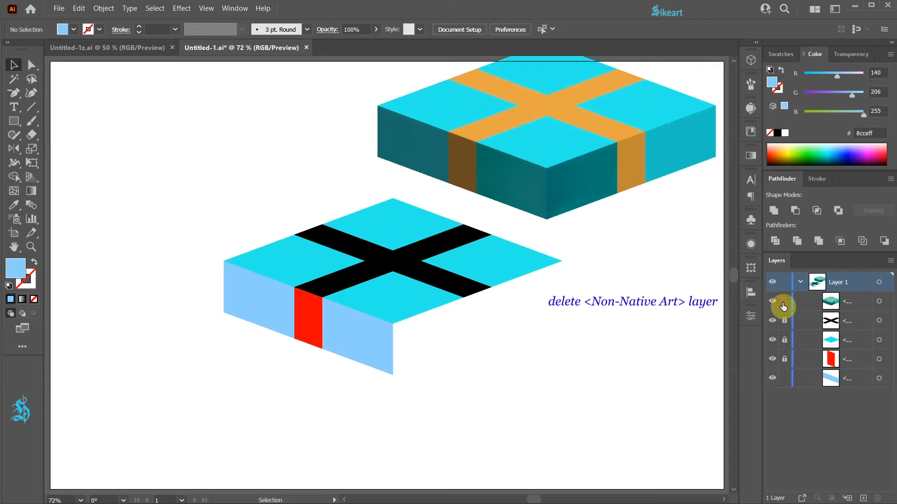
pyautogui.click(879, 302)
pyautogui.press('Delete')
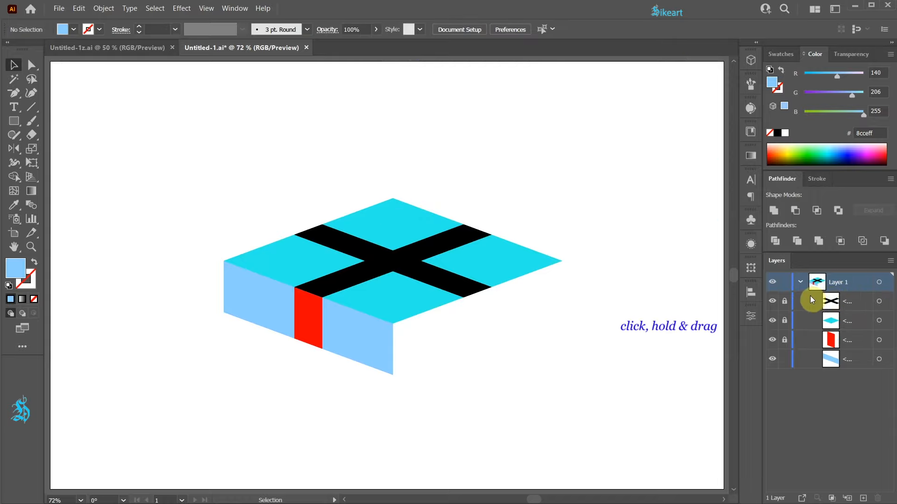
# - Unlock all remaining paths and move the whole artwork up and slightly to the right on the artboard
pyautogui.moveTo(785, 304); pyautogui.dragTo(787, 344)
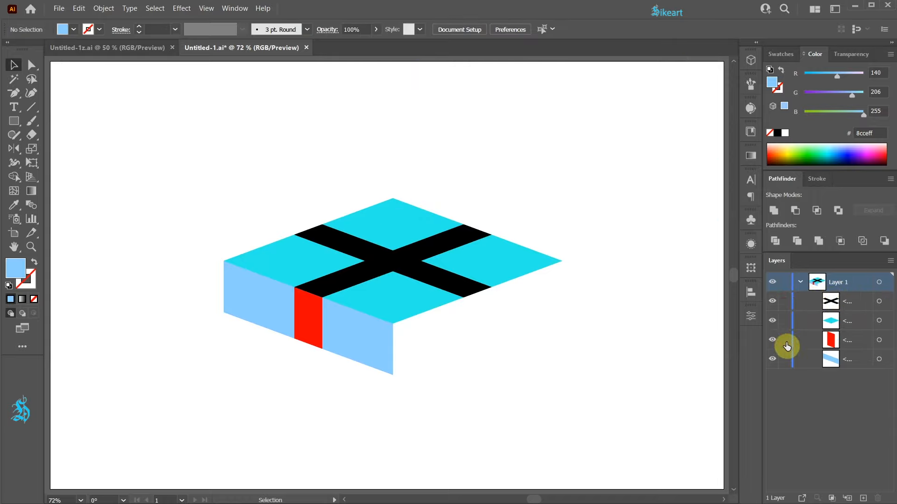
pyautogui.moveTo(177, 148); pyautogui.dragTo(620, 402)
pyautogui.moveTo(397, 309); pyautogui.dragTo(417, 251)
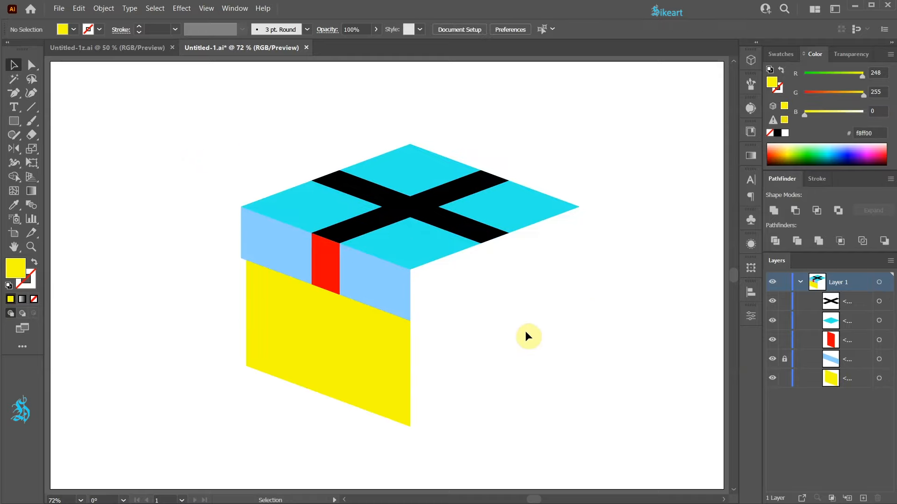
# - Undo the yellow panel beneath the light blue side face, going back to the lid alone
pyautogui.hotkey('ctrl', 'z')
pyautogui.hotkey('ctrl', 'z')
pyautogui.hotkey('ctrl', 'z')
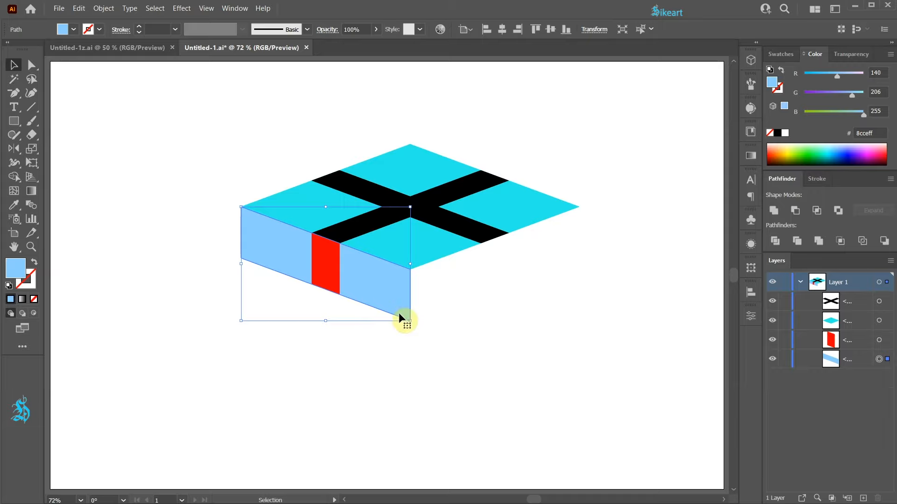
# - Paste a copy of the light blue side face in place behind the original and lock the front one
pyautogui.hotkey('ctrl', 'c')
pyautogui.hotkey('ctrl', 'b')
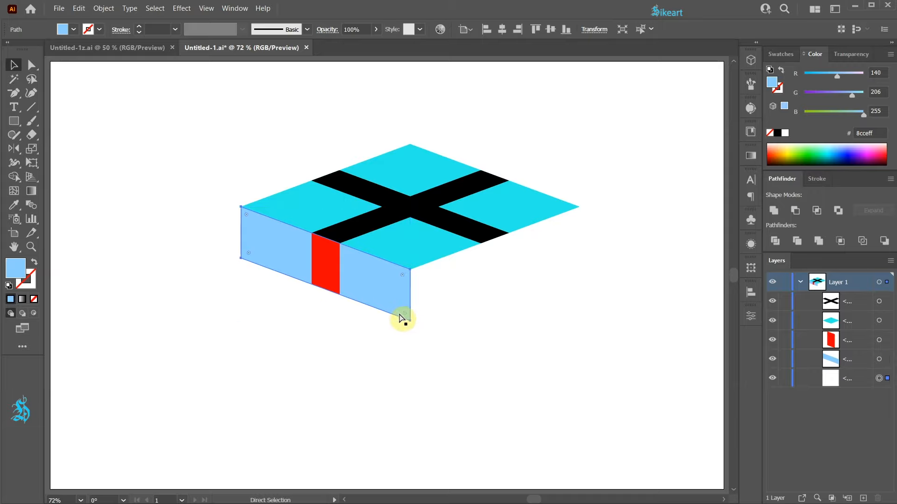
pyautogui.hotkey('ctrl', 'f')
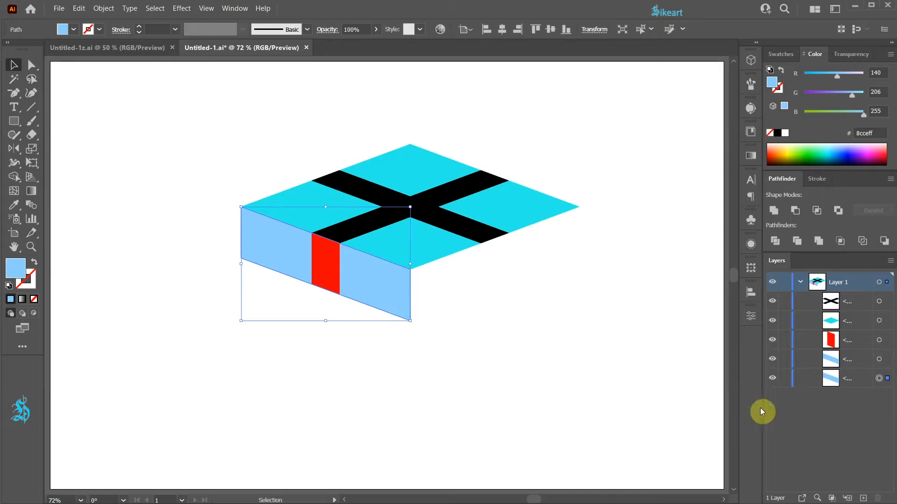
pyautogui.click(785, 360)
# - Isolate the rear copy of the side face and lower its two bottom corners until it is about 457 px tall overall
pyautogui.rightClick(386, 282)
pyautogui.click(440, 369)
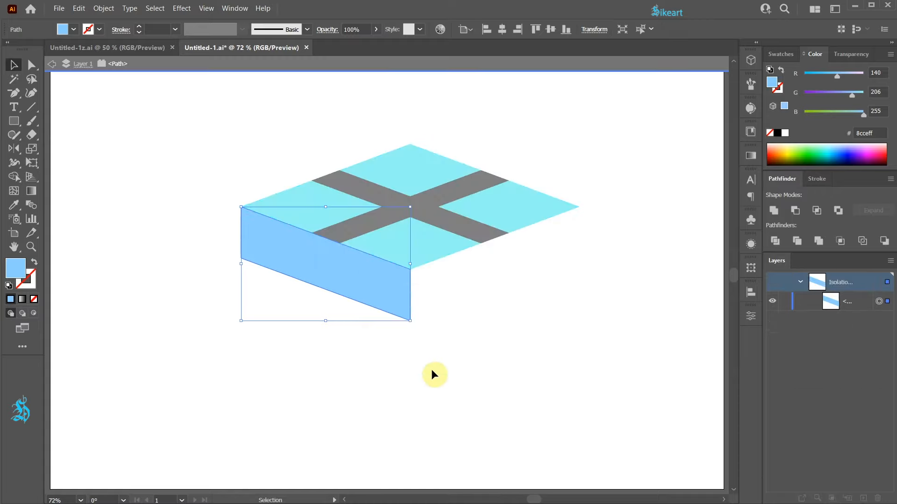
pyautogui.press('a')
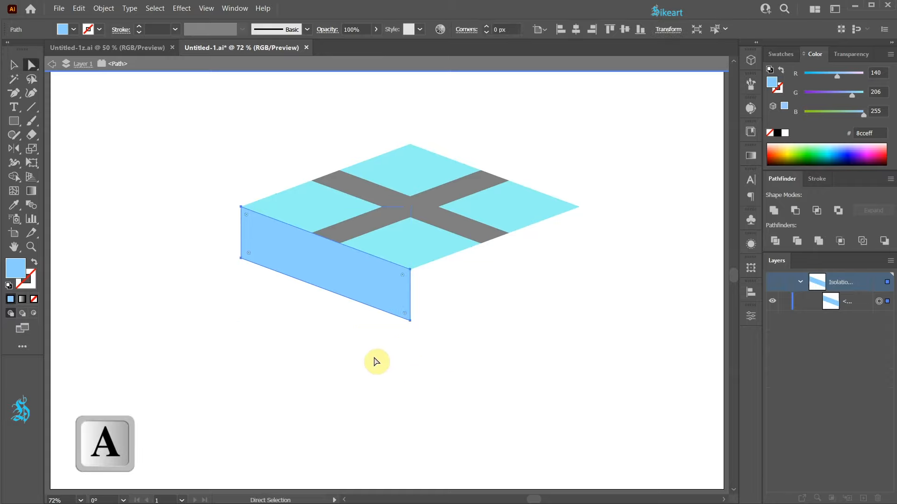
pyautogui.moveTo(220, 251); pyautogui.dragTo(261, 283)
pyautogui.moveTo(433, 336); pyautogui.dragTo(393, 312)
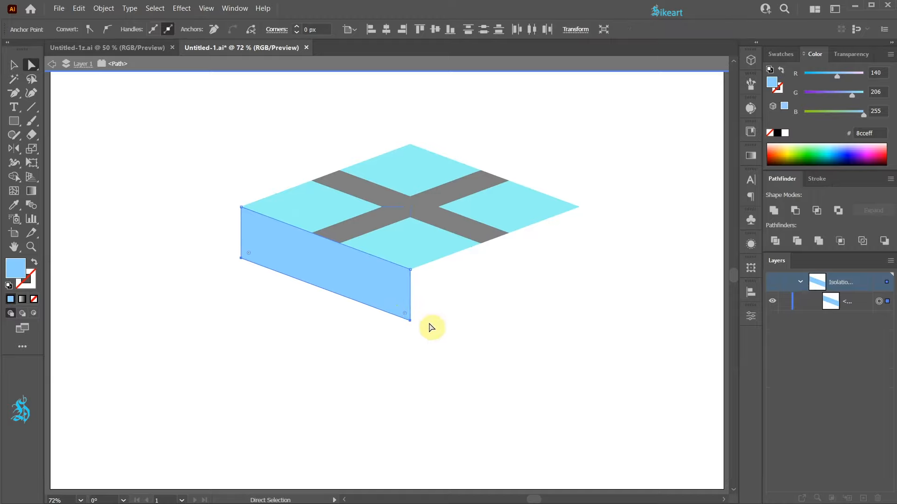
pyautogui.press('Down')
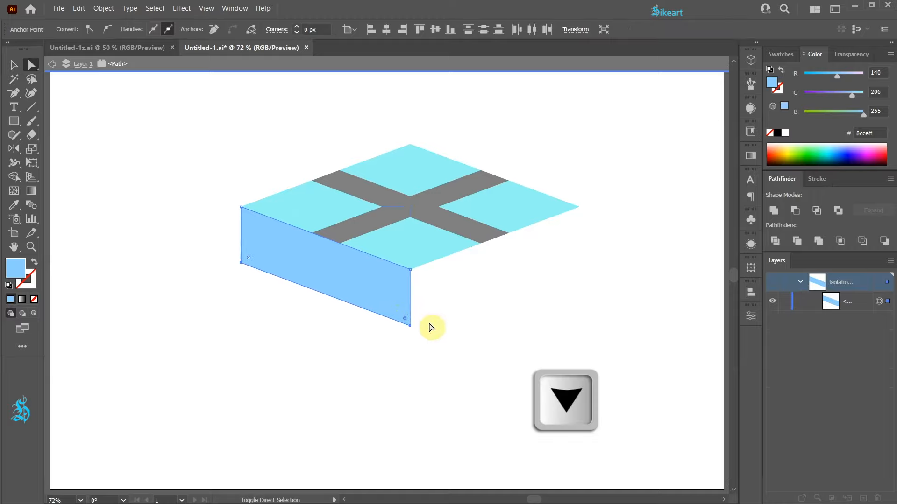
pyautogui.press('Down')
pyautogui.press('Down')
pyautogui.press('Down')
pyautogui.press('Down')
pyautogui.press('Down')
pyautogui.press('Down')
pyautogui.press('Down')
pyautogui.press('Down')
pyautogui.press('Down')
pyautogui.press('Down')
pyautogui.press('Down')
pyautogui.press('Down')
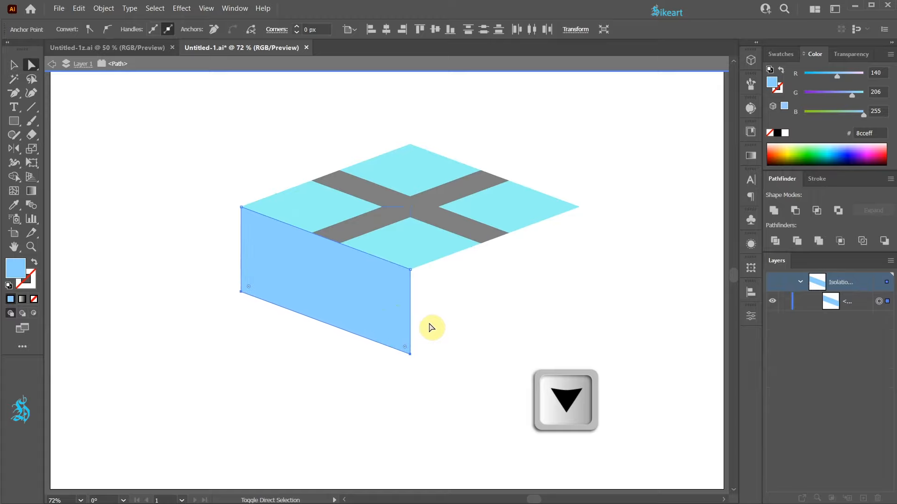
pyautogui.press('Down')
pyautogui.press('Down')
pyautogui.press('Down')
pyautogui.press('Down')
pyautogui.press('Down')
pyautogui.press('Down')
pyautogui.press('Down')
pyautogui.press('Down')
pyautogui.press('Down')
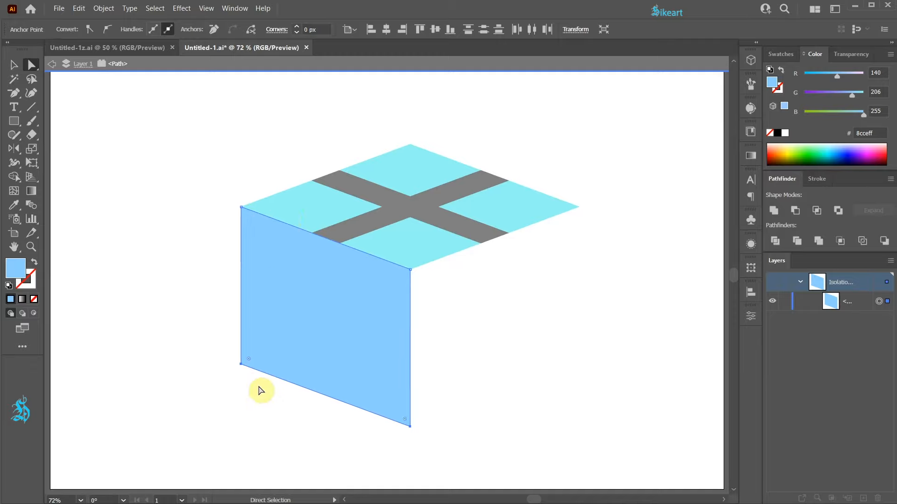
# - Trim a narrow strip off the tall panel's outer vertical edge using an overlapping rectangle and Minus Front
pyautogui.press('m')
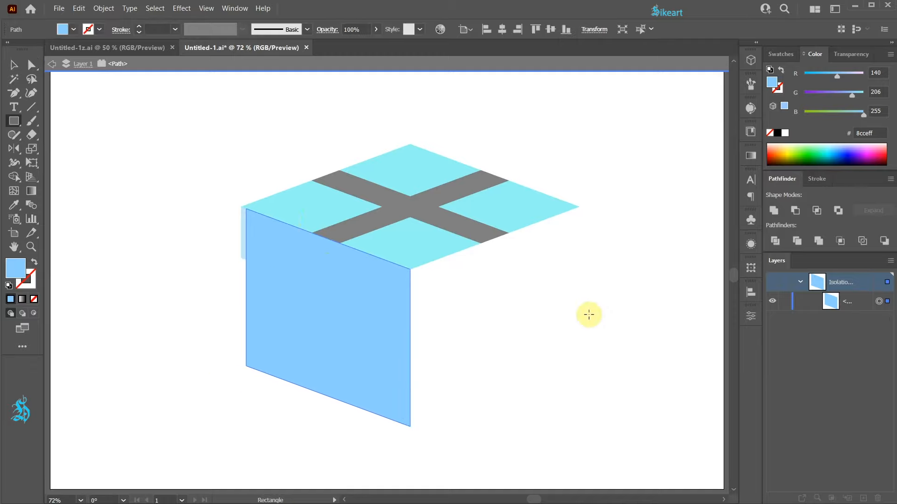
pyautogui.press('a')
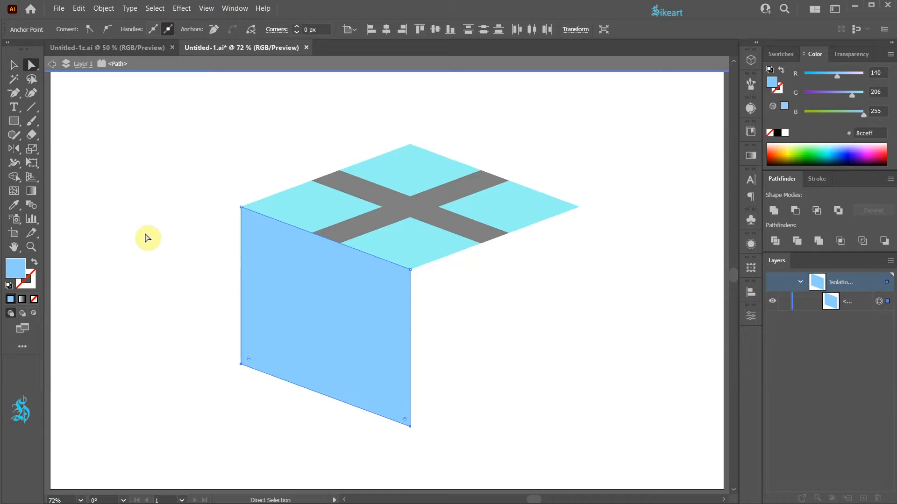
pyautogui.press('m')
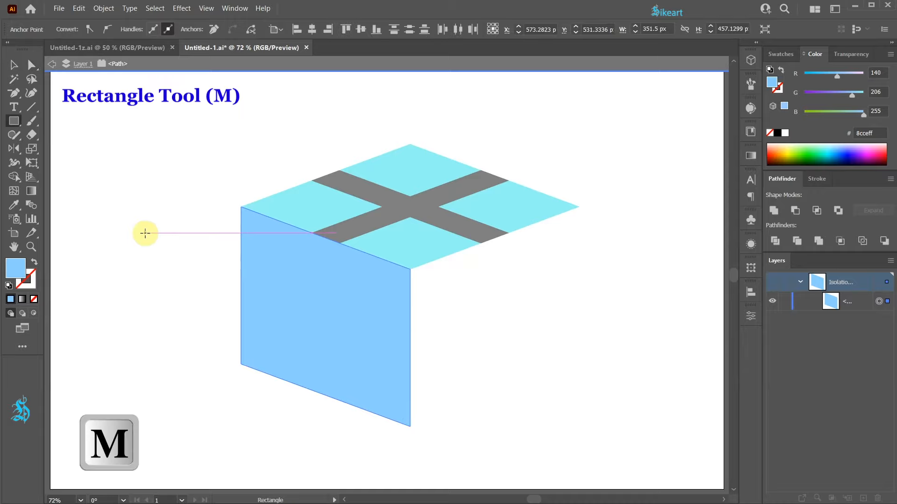
pyautogui.moveTo(246, 372)
pyautogui.mouseDown()
pyautogui.moveTo(224, 356)
pyautogui.moveTo(208, 314)
pyautogui.moveTo(195, 183)
pyautogui.mouseUp()
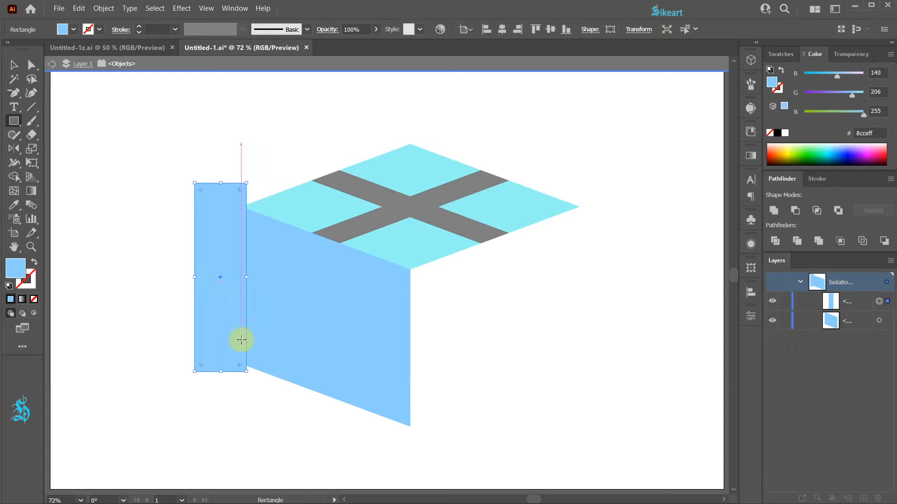
pyautogui.keyDown('ctrl'); pyautogui.keyDown('shift'); pyautogui.click(241, 373); pyautogui.keyUp('shift'); pyautogui.keyUp('ctrl')
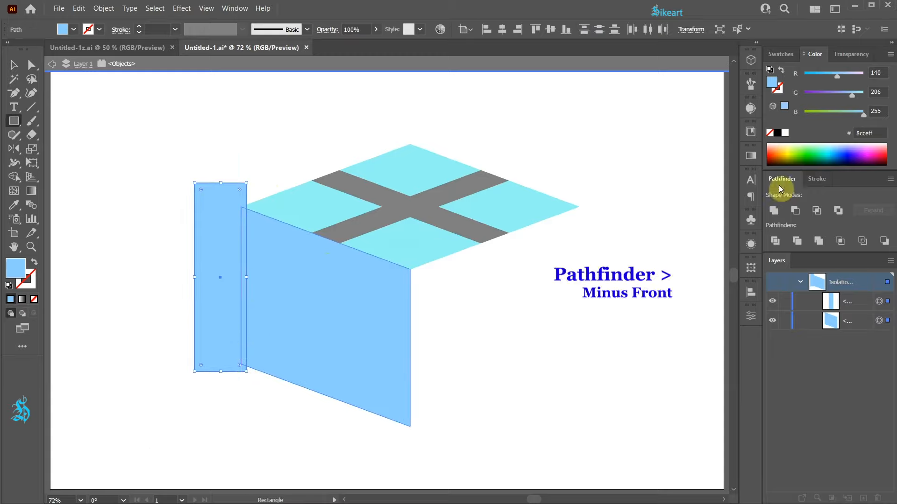
pyautogui.click(795, 210)
pyautogui.press('Escape')
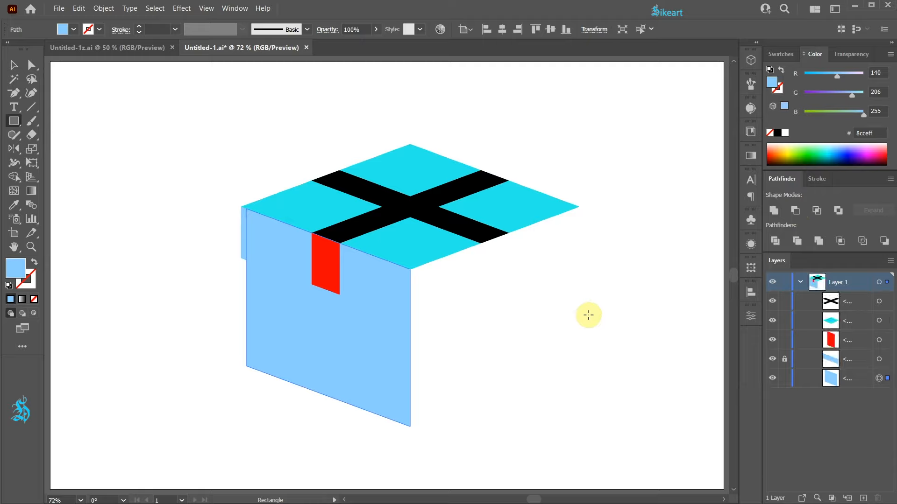
# - Fill the tall rear panel with yellow f8ff00 and deselect it
pyautogui.press('v')
pyautogui.click(580, 349)
pyautogui.click(376, 389)
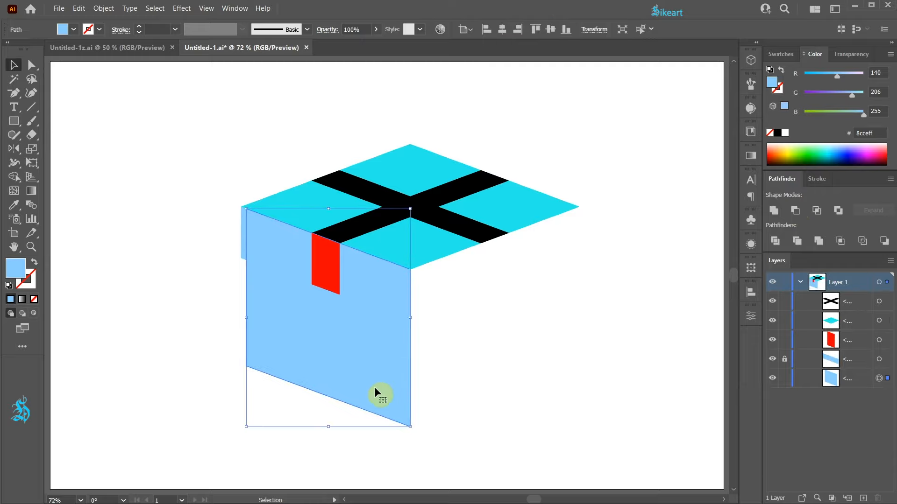
pyautogui.click(791, 153)
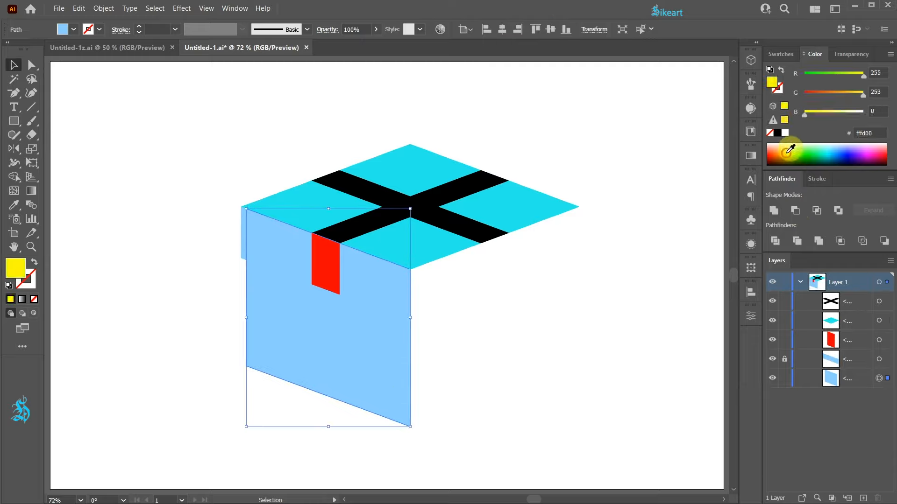
pyautogui.click(533, 332)
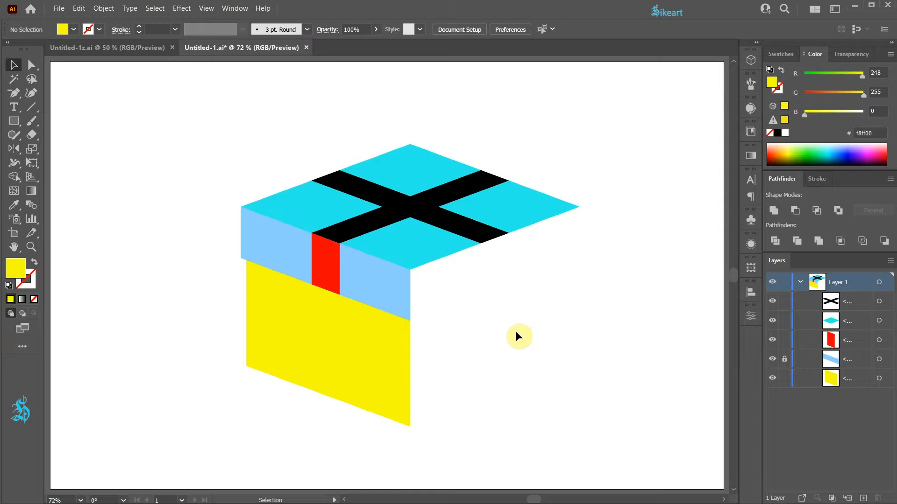
# - Isolate the red ribbon strip and lower its two bottom corners to the yellow panel's bottom edge, about 348 px tall overall
pyautogui.press('v')
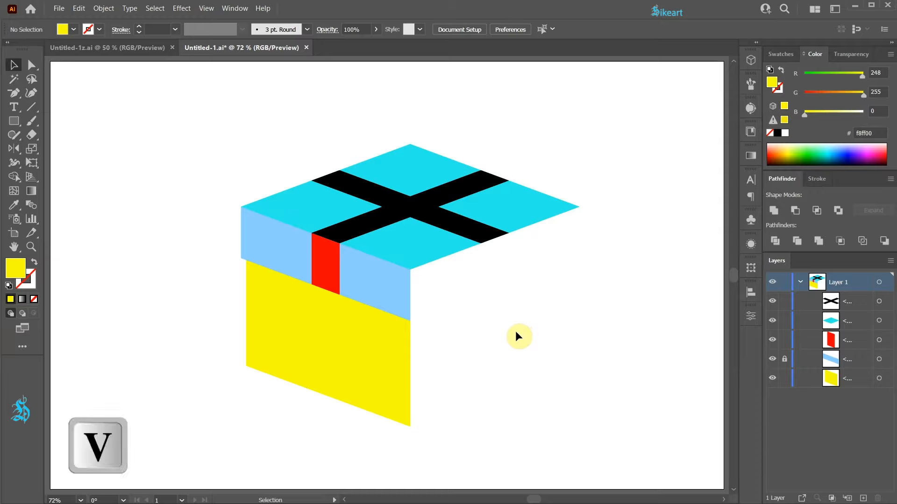
pyautogui.click(331, 271)
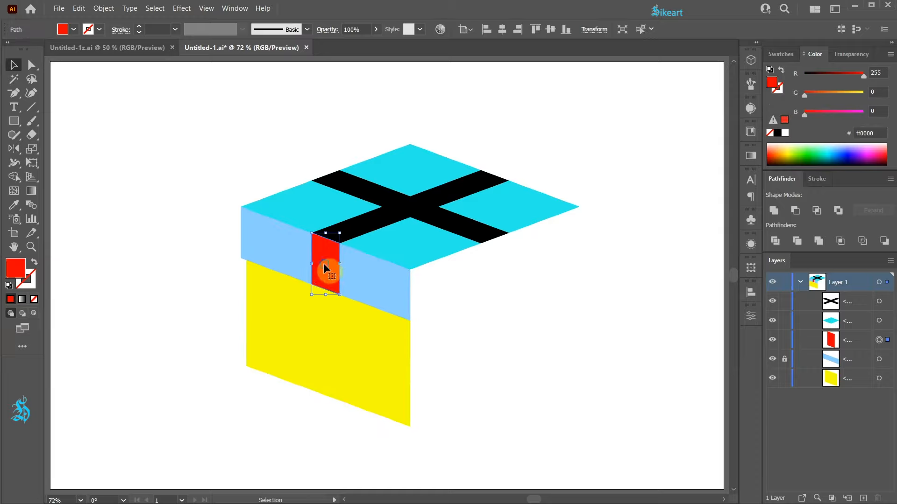
pyautogui.rightClick(325, 267)
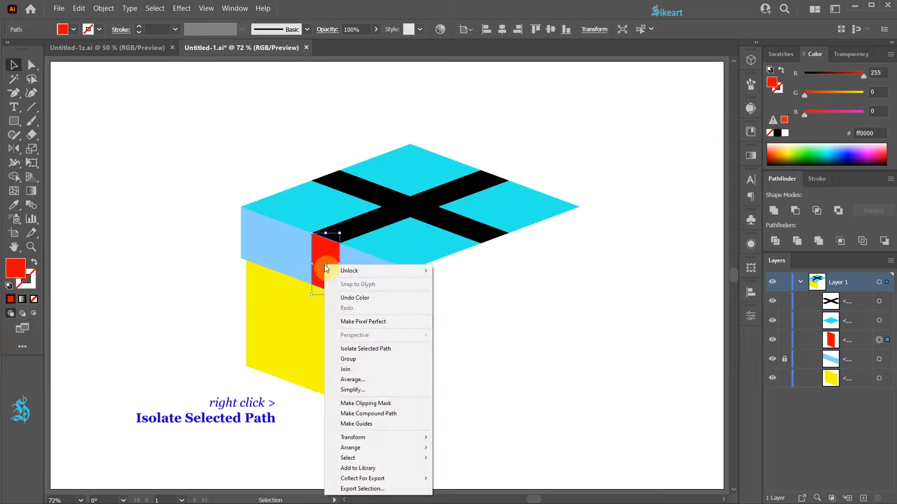
pyautogui.click(393, 349)
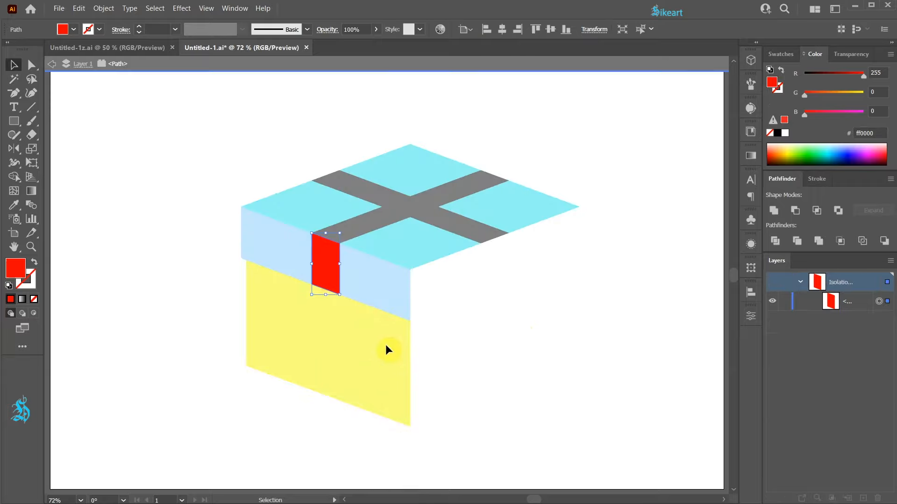
pyautogui.press('a')
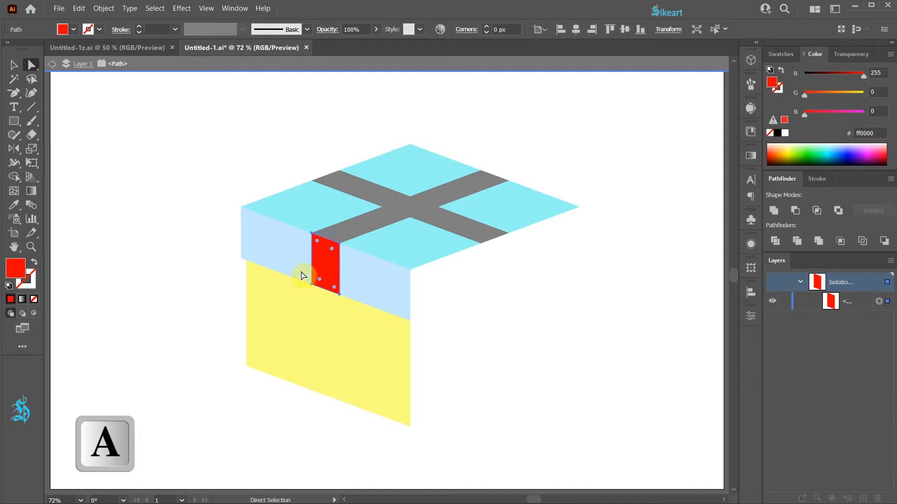
pyautogui.moveTo(300, 279); pyautogui.dragTo(367, 322)
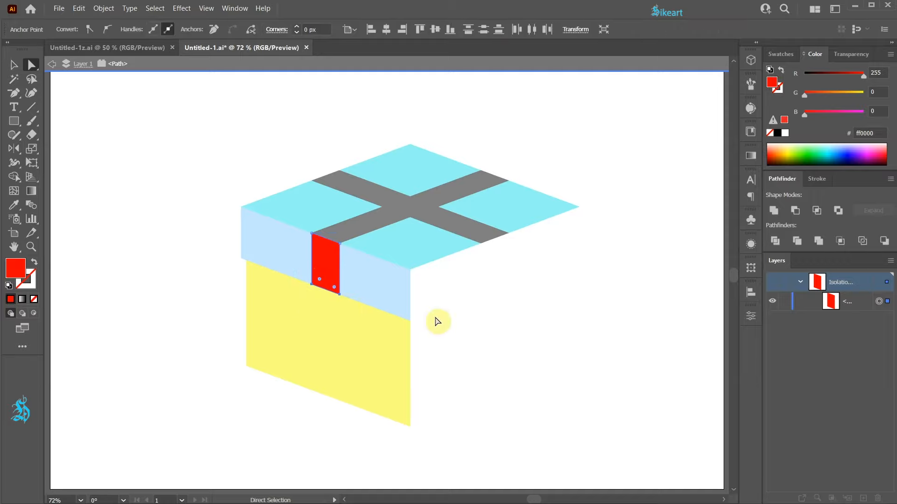
pyautogui.press('Down')
pyautogui.press('Down')
pyautogui.press('Down')
pyautogui.press('Down')
pyautogui.press('Down')
pyautogui.press('Down')
pyautogui.press('Down')
pyautogui.press('Down')
pyautogui.press('Down')
pyautogui.press('Down')
pyautogui.press('Down')
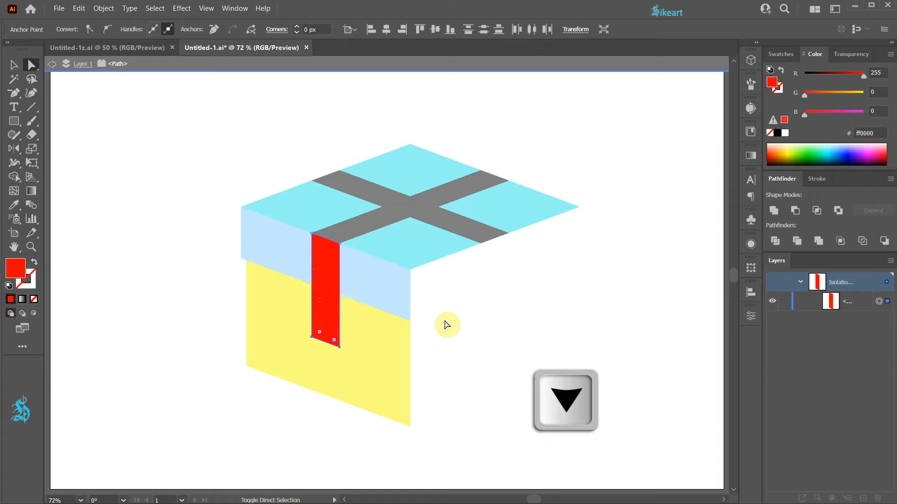
pyautogui.press('Down')
pyautogui.press('Down')
pyautogui.press('Down')
pyautogui.press('Down')
pyautogui.press('Down')
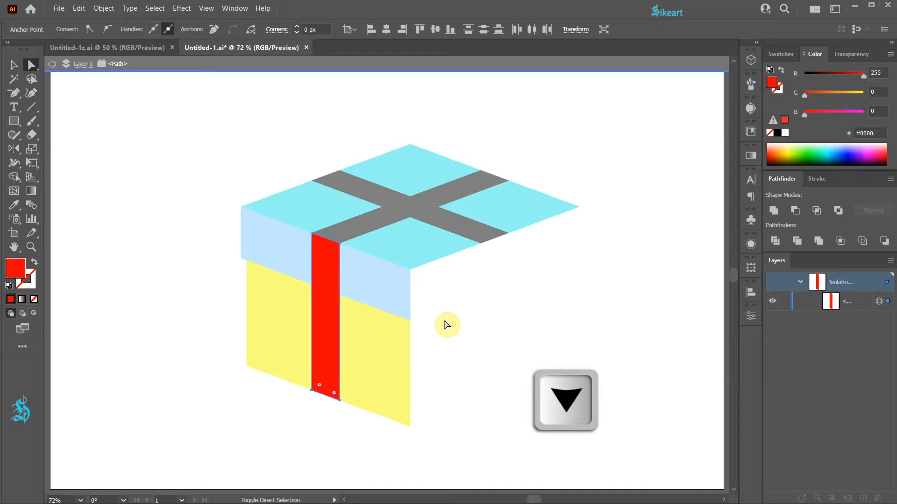
# - In outline view, align the red strip's bottom corner precisely with the yellow panel's bottom edge, restore the preview and exit isolation
pyautogui.press('z')
pyautogui.moveTo(348, 415); pyautogui.dragTo(534, 363)
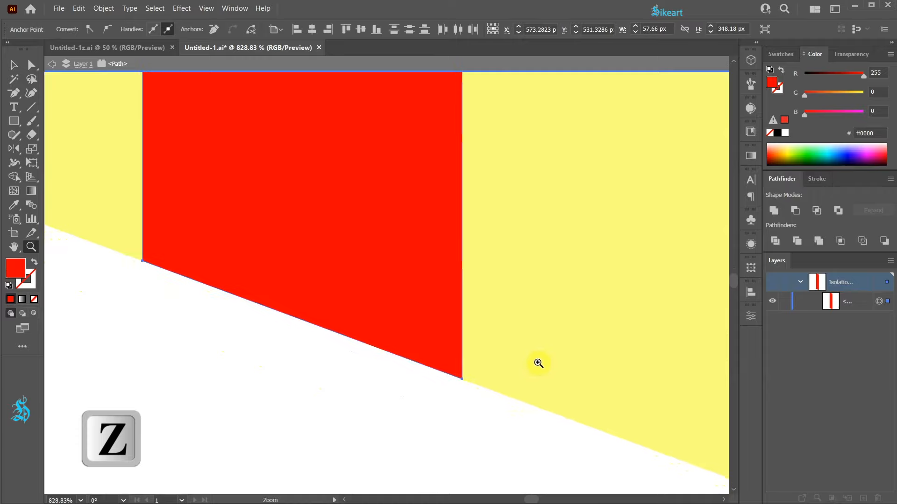
pyautogui.hotkey('ctrl', 'y')
pyautogui.moveTo(463, 380); pyautogui.dragTo(601, 352)
pyautogui.scroll(-4, 412, 360)
pyautogui.scroll(7, 424, 356)
pyautogui.scroll(1, 448, 350)
pyautogui.press('a')
pyautogui.click(446, 392)
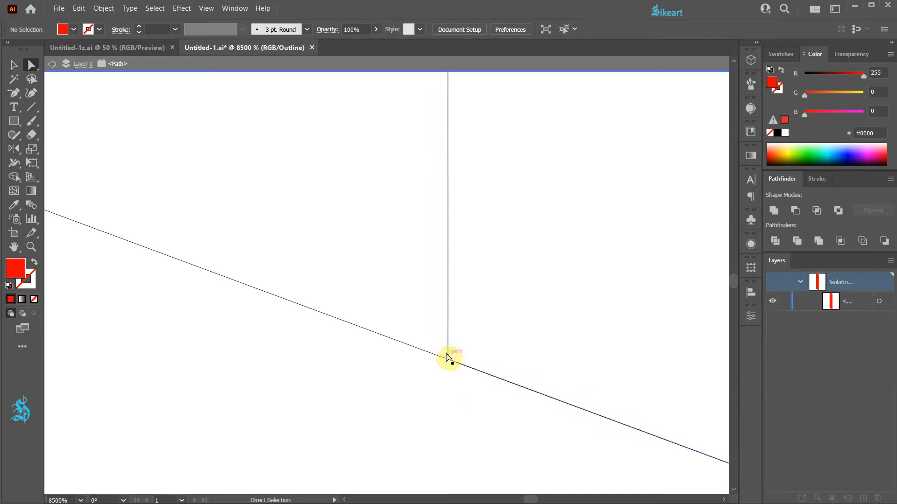
pyautogui.click(448, 360)
pyautogui.moveTo(448, 360); pyautogui.dragTo(448, 360)
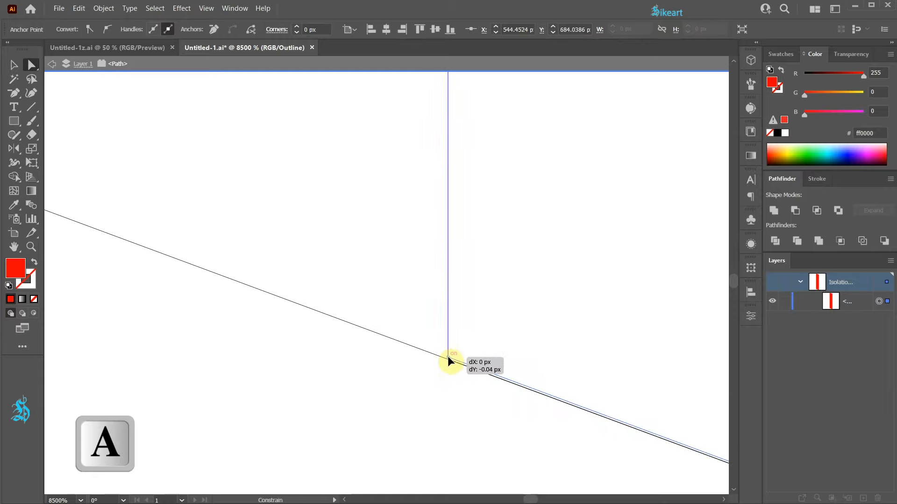
pyautogui.press('shift')
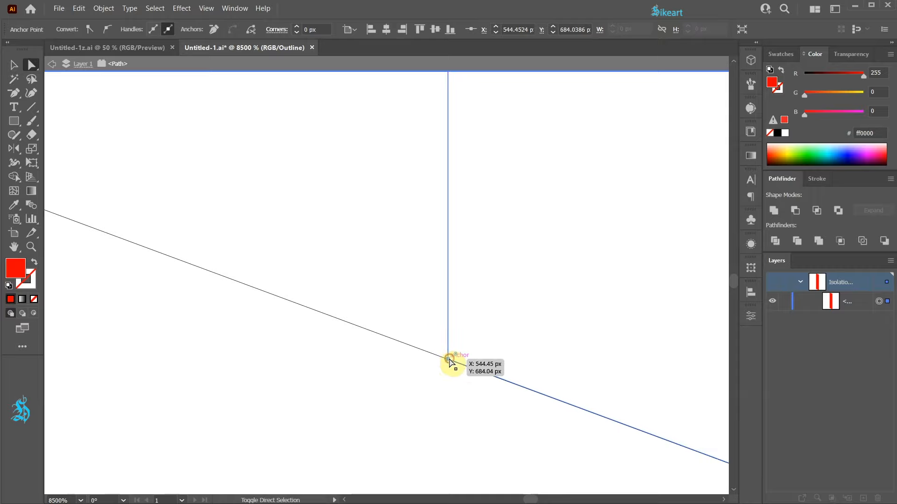
pyautogui.scroll(-10, 377, 368)
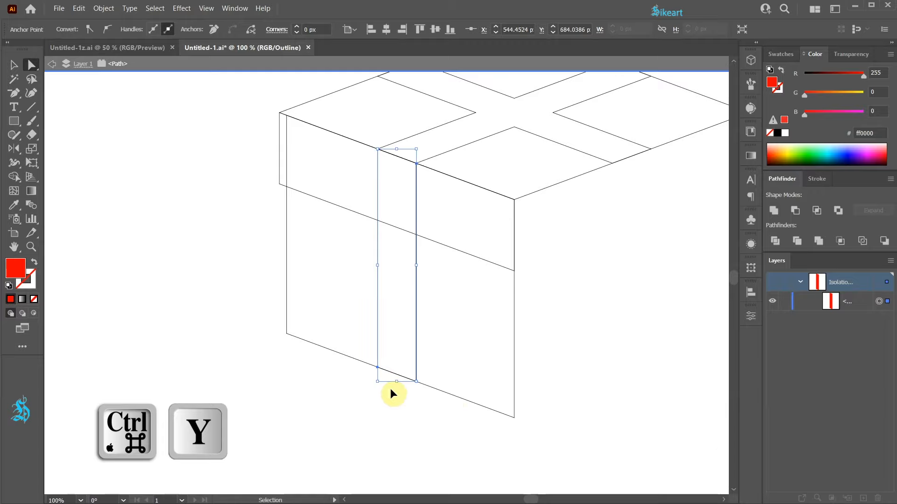
pyautogui.hotkey('ctrl', 'y')
pyautogui.press('Escape')
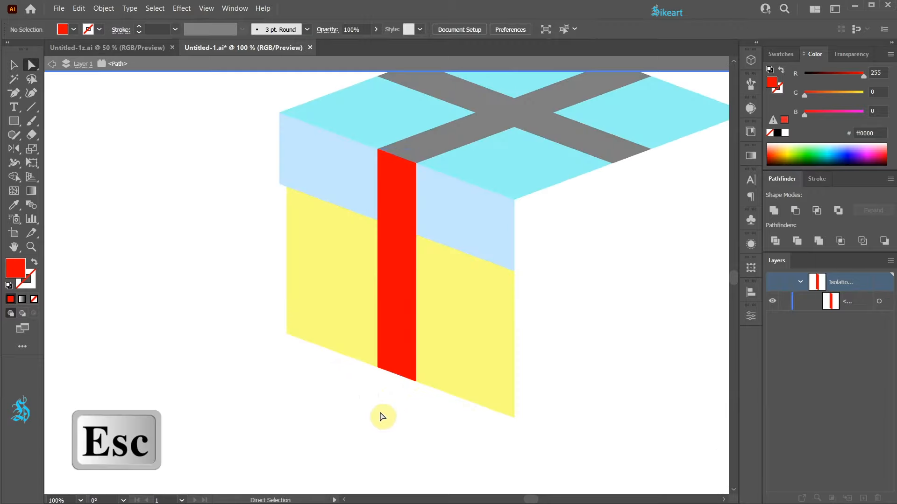
pyautogui.press('Escape')
pyautogui.hotkey('ctrl', '0')
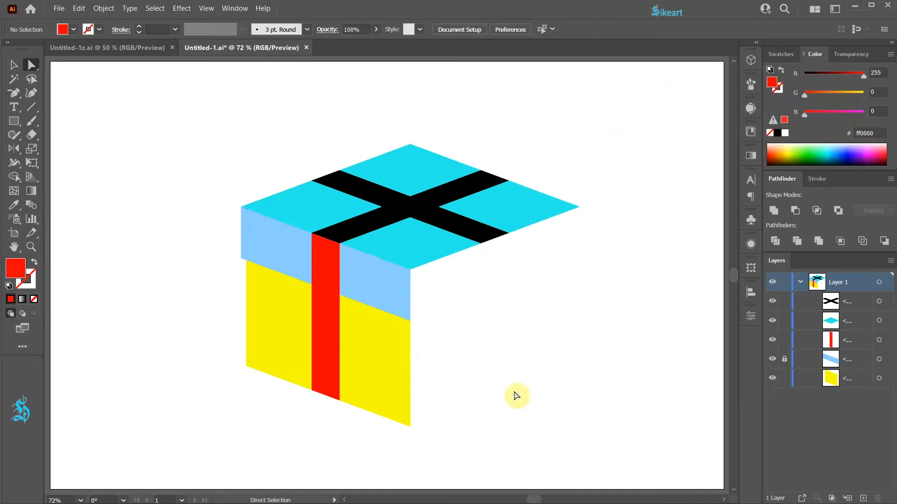
# - Paste a copy of the yellow panel in front of the original and fill it with black
pyautogui.click(374, 372)
pyautogui.hotkey('ctrl', 'c')
pyautogui.hotkey('ctrl', 'f')
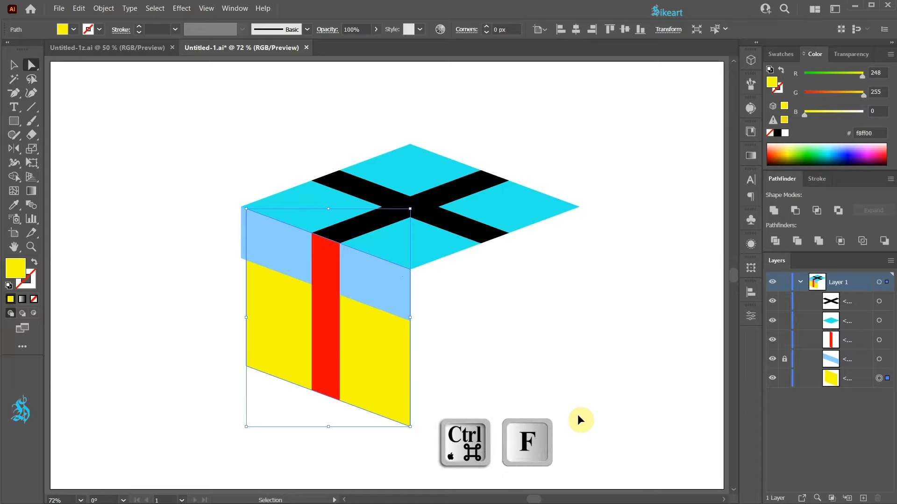
pyautogui.press('a')
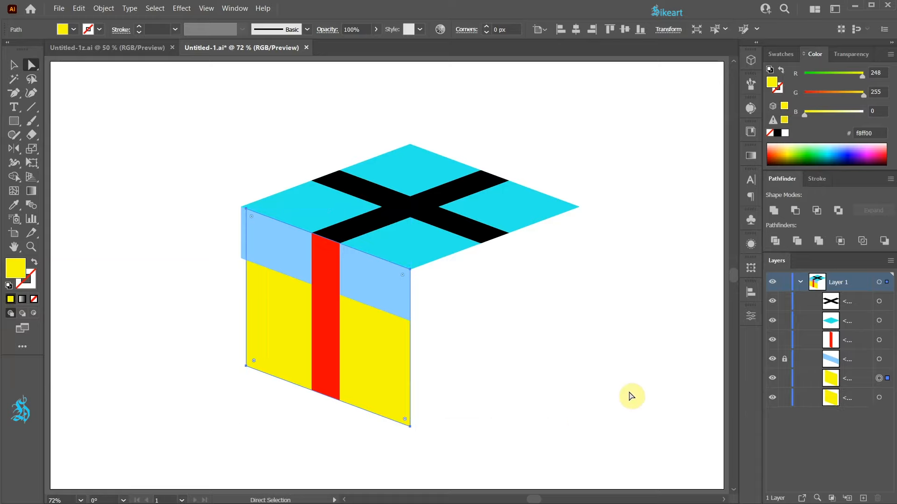
pyautogui.click(780, 54)
pyautogui.click(794, 91)
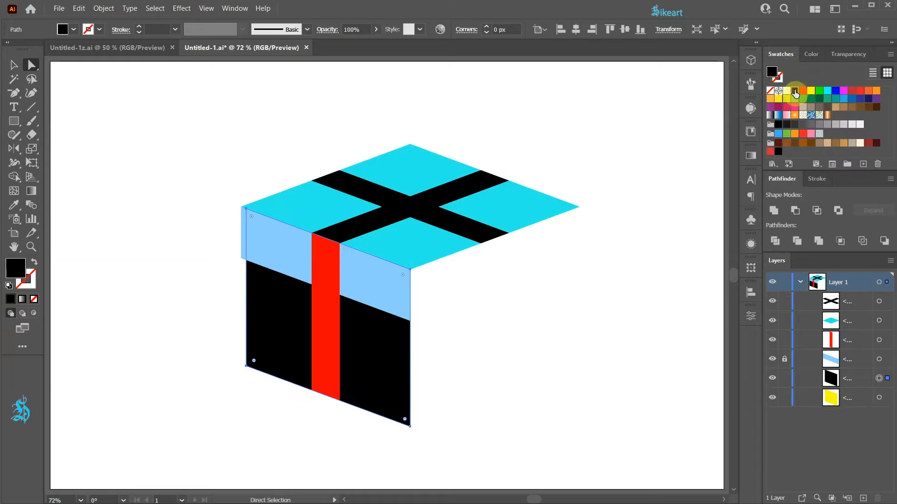
# - Isolate the black panel and raise its two bottom corners until only a thin band shows below the light blue lid side
pyautogui.rightClick(391, 356)
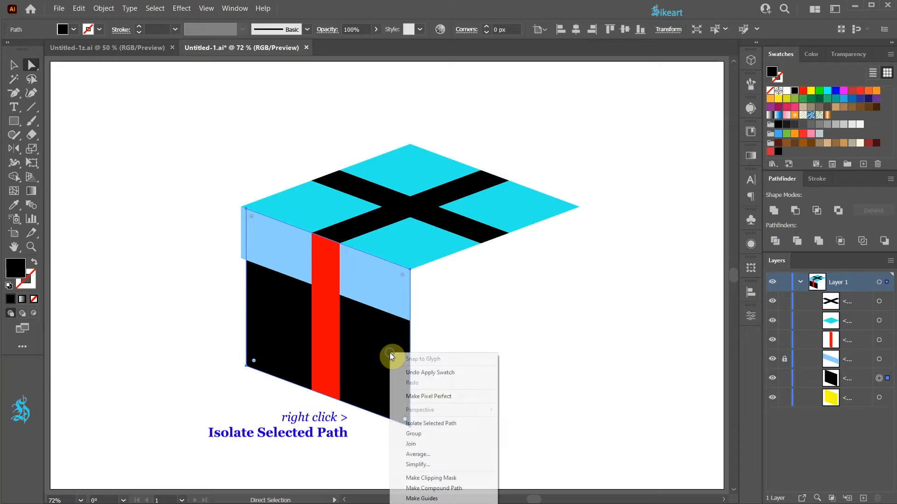
pyautogui.click(435, 424)
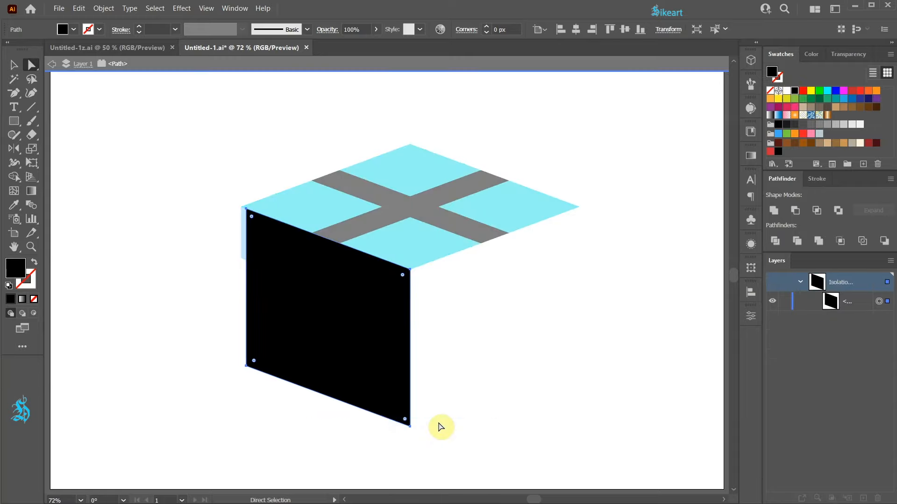
pyautogui.moveTo(226, 358); pyautogui.dragTo(430, 462)
pyautogui.press('Up')
pyautogui.press('Up')
pyautogui.press('Up')
pyautogui.press('Up')
pyautogui.press('Up')
pyautogui.press('Up')
pyautogui.press('Up')
pyautogui.press('Up')
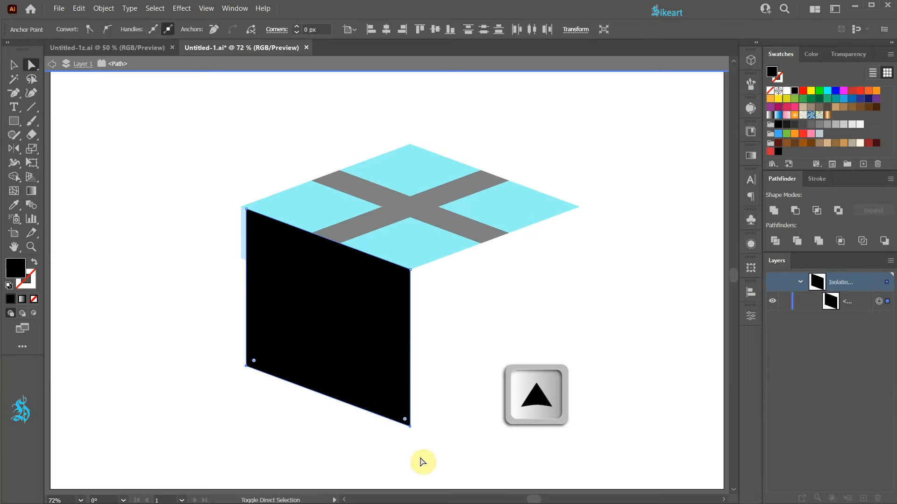
pyautogui.press('Up')
pyautogui.press('Up')
pyautogui.press('Up')
pyautogui.press('Up')
pyautogui.press('Up')
pyautogui.press('Up')
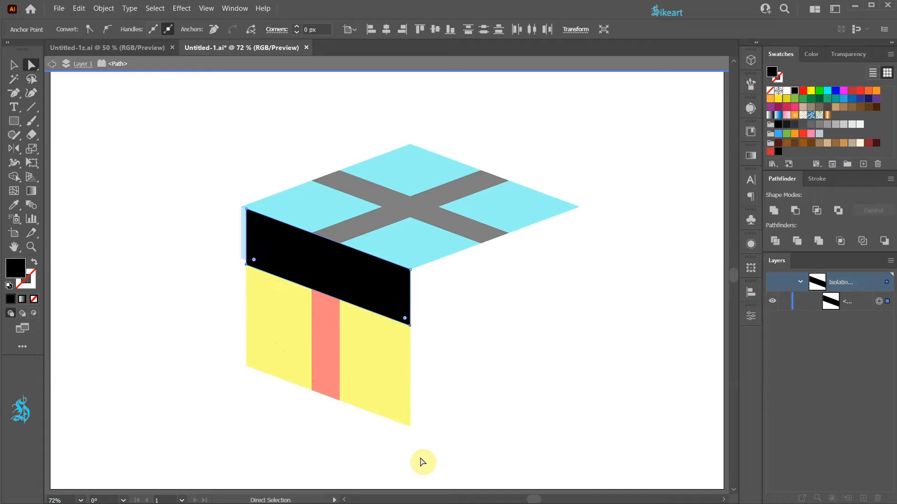
pyautogui.press('Escape')
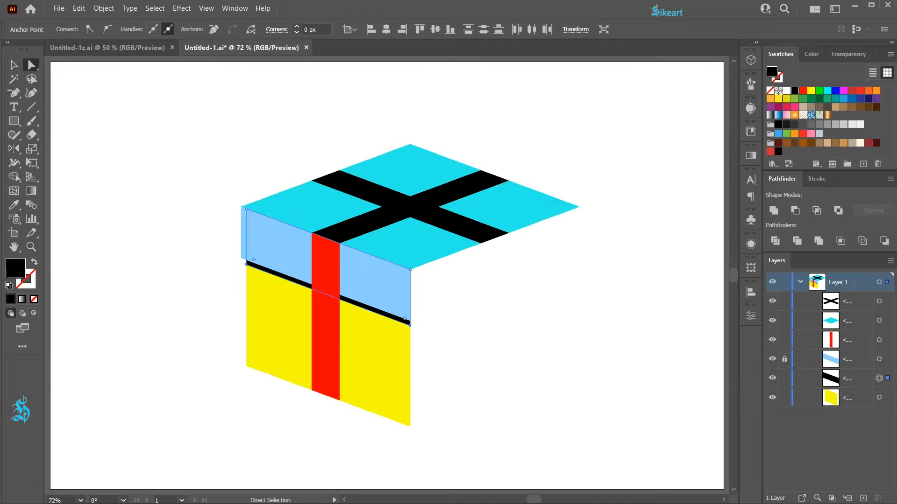
# - Lower the black panel's bottom corners slightly to thicken the shadow band under the lid, and deselect it
pyautogui.scroll(3, 373, 346)
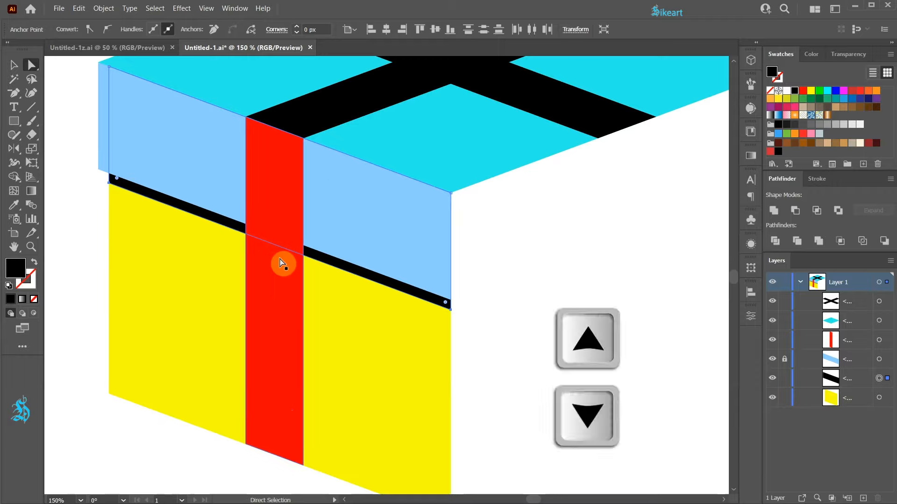
pyautogui.press('Down')
pyautogui.press('Down')
pyautogui.press('Down')
pyautogui.press('Down')
pyautogui.press('Down')
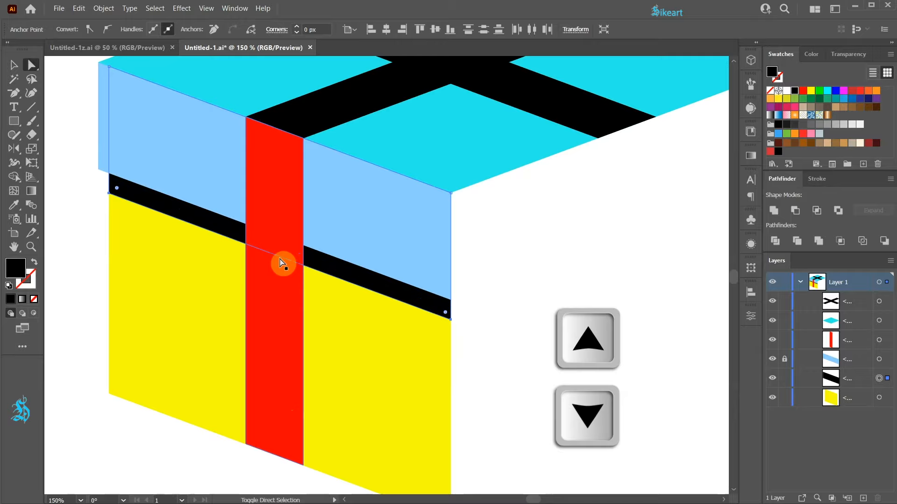
pyautogui.press('Down')
pyautogui.press('Down')
pyautogui.press('Down')
pyautogui.press('Down')
pyautogui.press('Down')
pyautogui.press('Up')
pyautogui.press('Up')
pyautogui.press('Up')
pyautogui.press('Up')
pyautogui.press('Up')
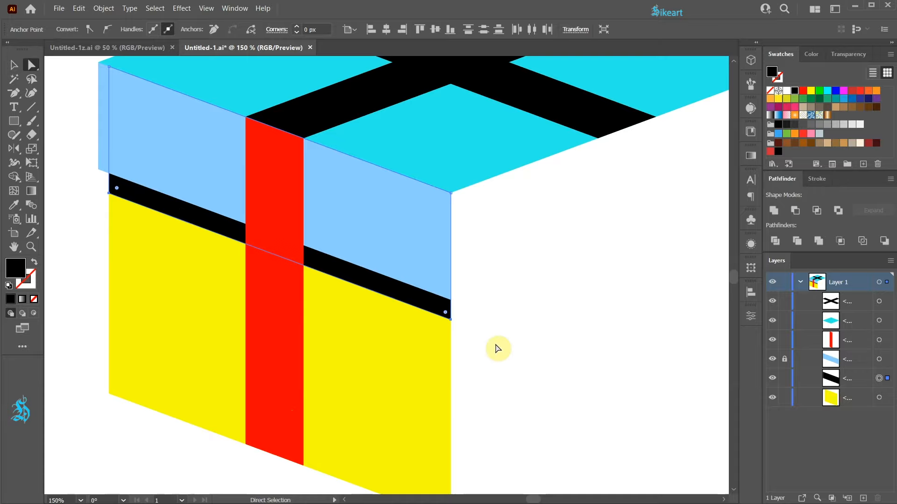
pyautogui.click(502, 347)
# - Duplicate the vertical red ribbon strip beside the original and fill the copy with black
pyautogui.scroll(-2, 505, 341)
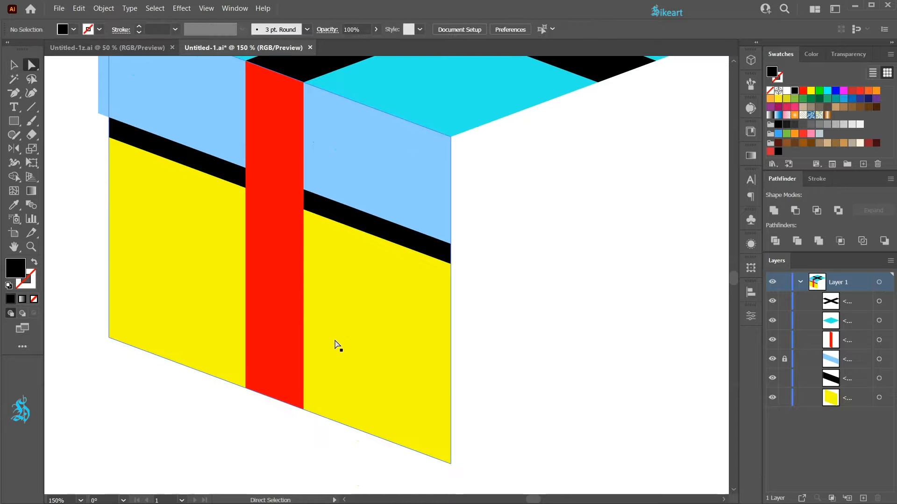
pyautogui.click(279, 339)
pyautogui.moveTo(278, 339); pyautogui.dragTo(366, 369)
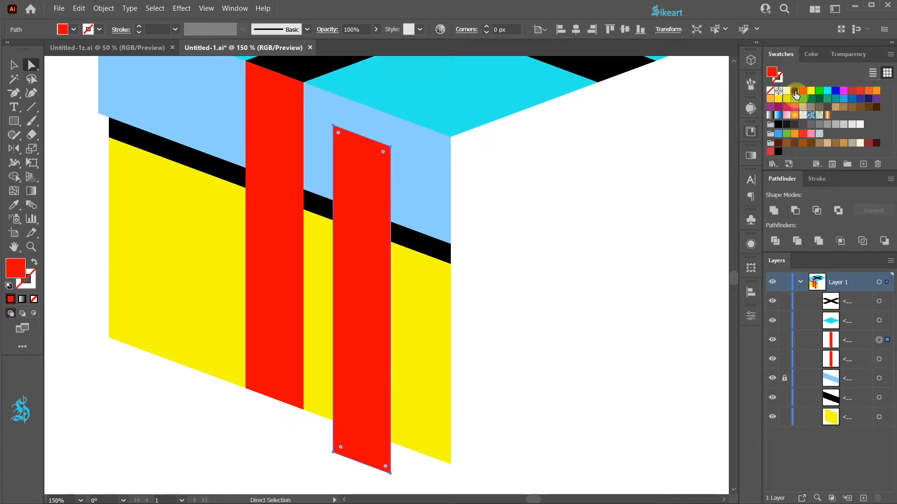
pyautogui.click(794, 90)
# - Move the black strip closer to the red ribbon and place it directly behind the ribbon in the stacking order
pyautogui.moveTo(382, 445); pyautogui.dragTo(341, 427)
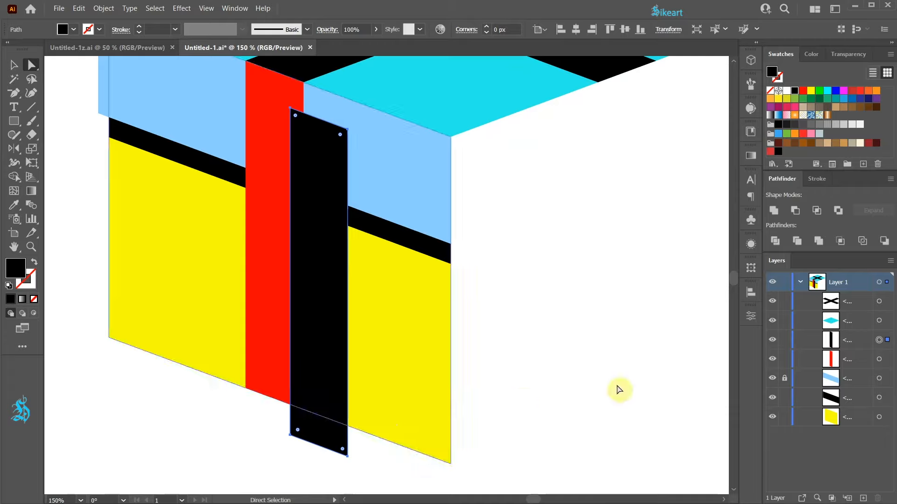
pyautogui.click(867, 340)
pyautogui.moveTo(866, 341); pyautogui.dragTo(859, 371)
# - Position the black strip so a narrow shadow shows beside the red ribbon and its bottom corner meets the yellow panel's bottom edge
pyautogui.moveTo(337, 436); pyautogui.dragTo(305, 422)
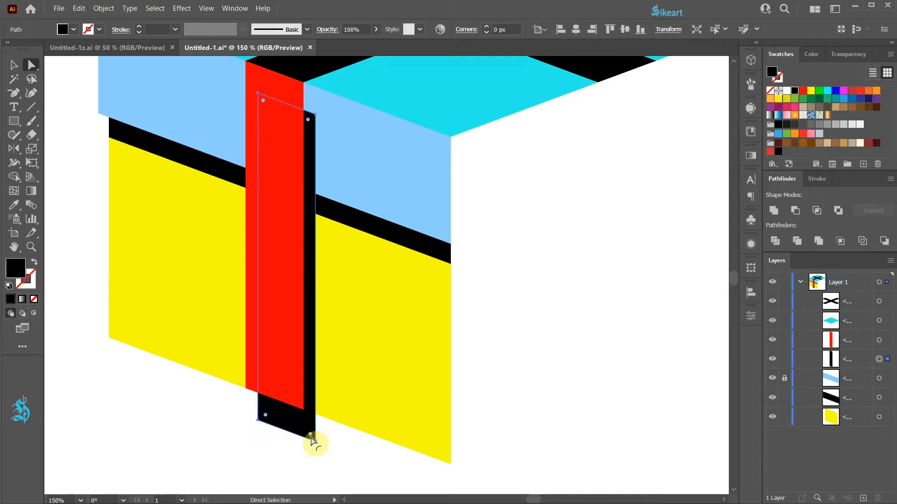
pyautogui.click(330, 455)
pyautogui.press('v')
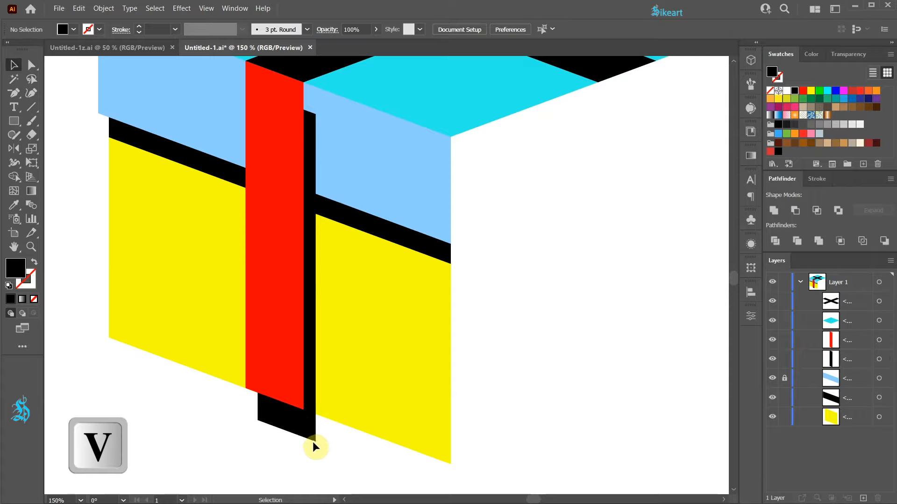
pyautogui.moveTo(314, 440); pyautogui.dragTo(313, 410)
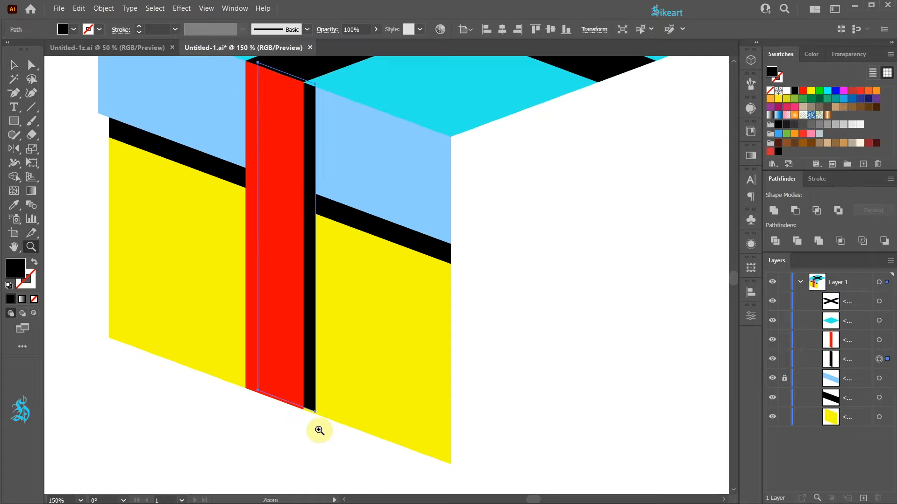
# - Align the black strip's bottom corner precisely with the yellow panel's bottom edge, checking it in outline view
pyautogui.scroll(10, 313, 412)
pyautogui.moveTo(324, 357); pyautogui.dragTo(329, 333)
pyautogui.hotkey('ctrl', 'y')
pyautogui.scroll(5, 335, 356)
pyautogui.hotkey('ctrl', 'y')
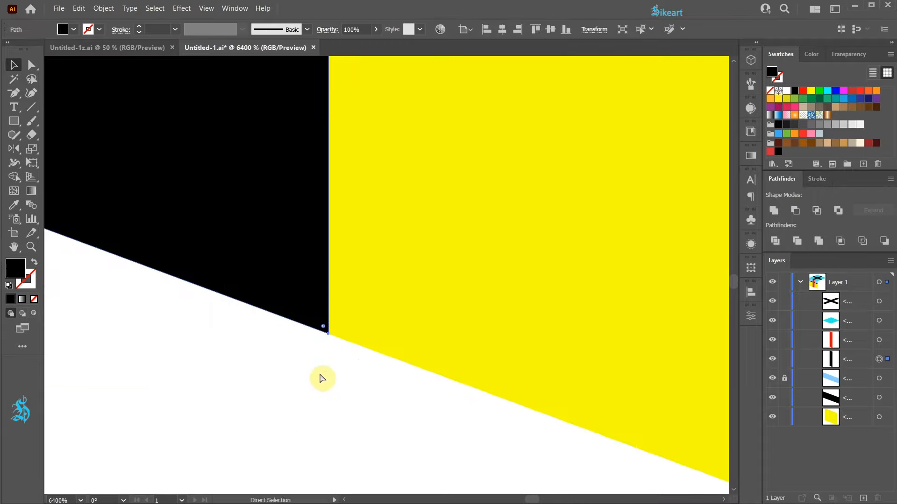
pyautogui.scroll(-10, 320, 376)
pyautogui.click(463, 345)
# - Isolate the black strip behind the red ribbon and lower its top two anchor points into the black shadow band under the lid
pyautogui.scroll(3, 463, 344)
pyautogui.click(297, 167)
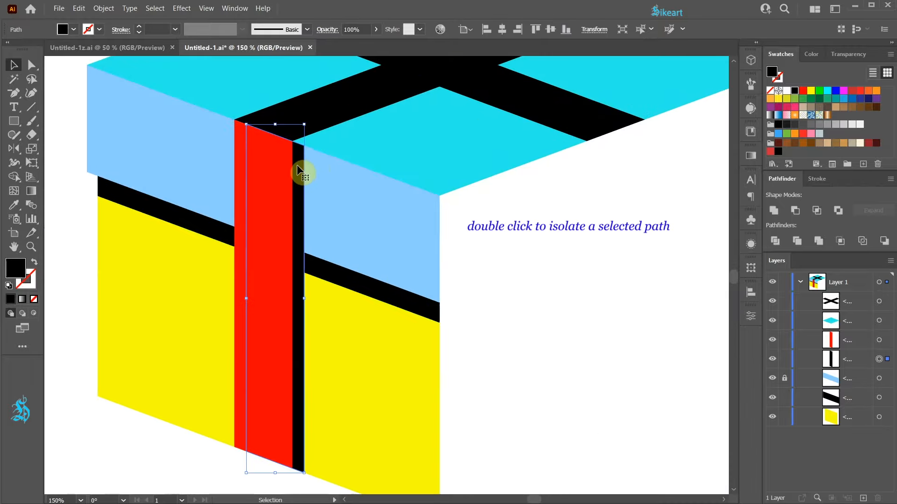
pyautogui.doubleClick(296, 164)
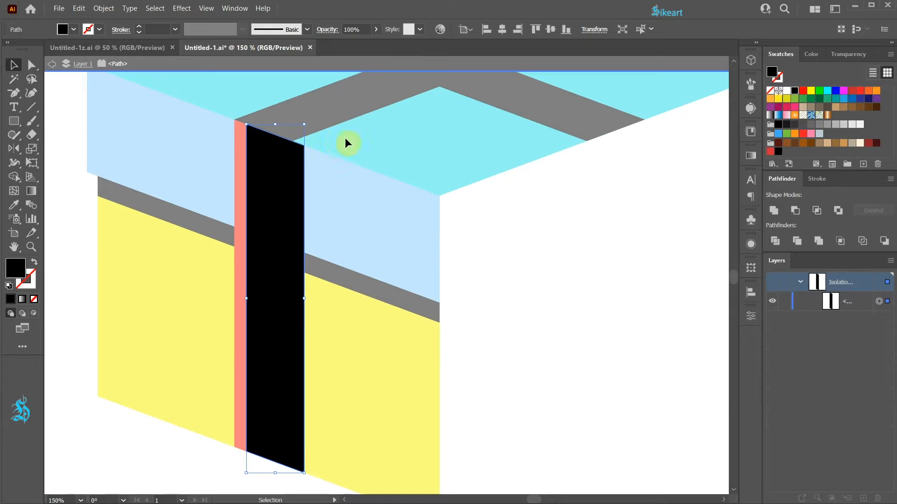
pyautogui.press('a')
pyautogui.moveTo(223, 111); pyautogui.dragTo(357, 177)
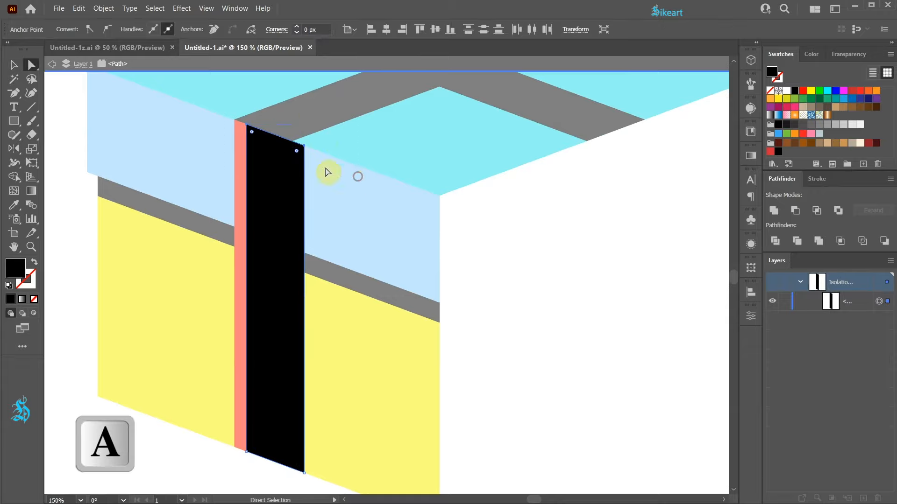
pyautogui.moveTo(303, 149); pyautogui.dragTo(312, 261)
pyautogui.press('Escape')
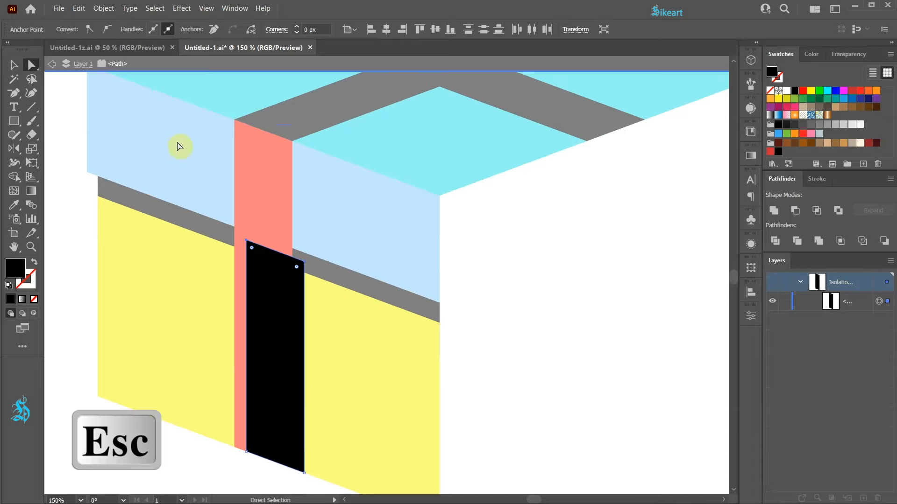
pyautogui.press('Escape')
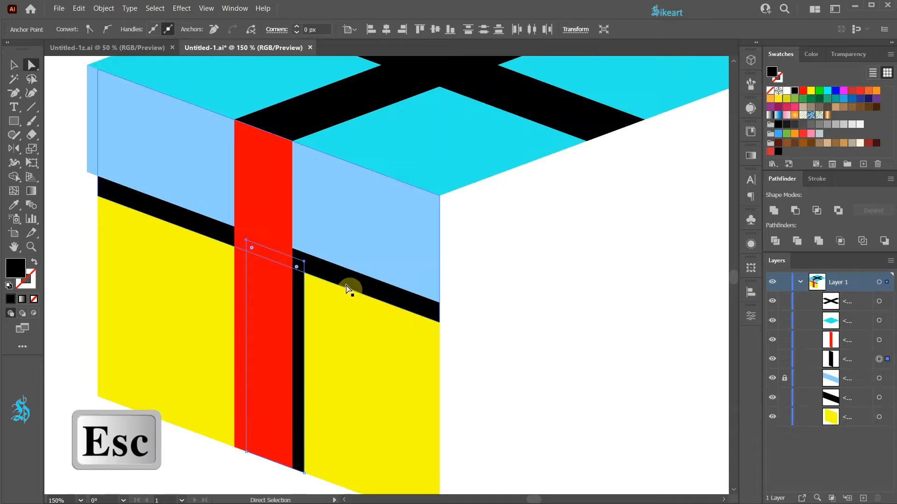
pyautogui.press('Escape')
# - Move the black strip behind the light blue lid face in the stacking order and unite it with the lid's black shadow
pyautogui.click(367, 288)
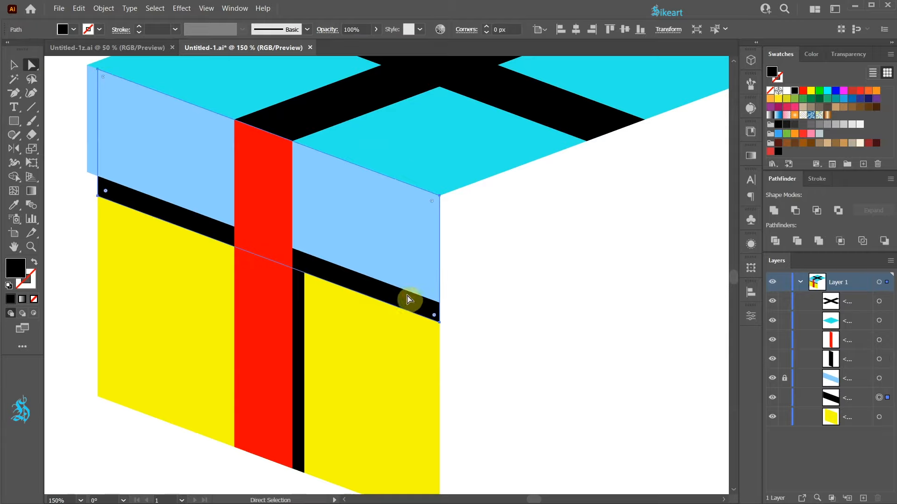
pyautogui.moveTo(864, 366); pyautogui.dragTo(863, 393)
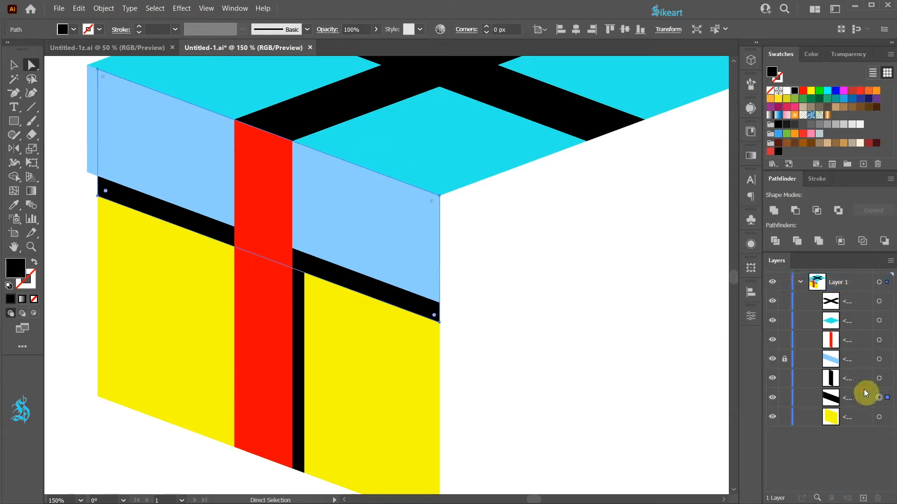
pyautogui.keyDown('shift'); pyautogui.click(880, 379); pyautogui.keyUp('shift')
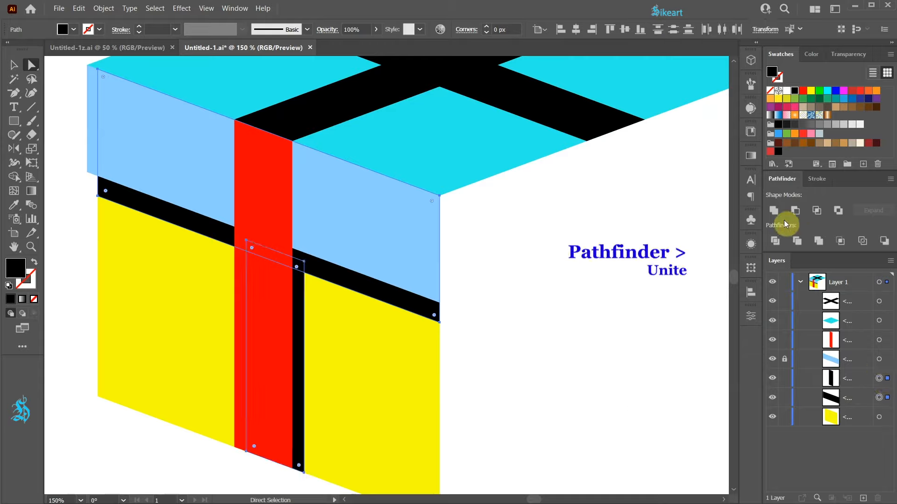
pyautogui.click(775, 211)
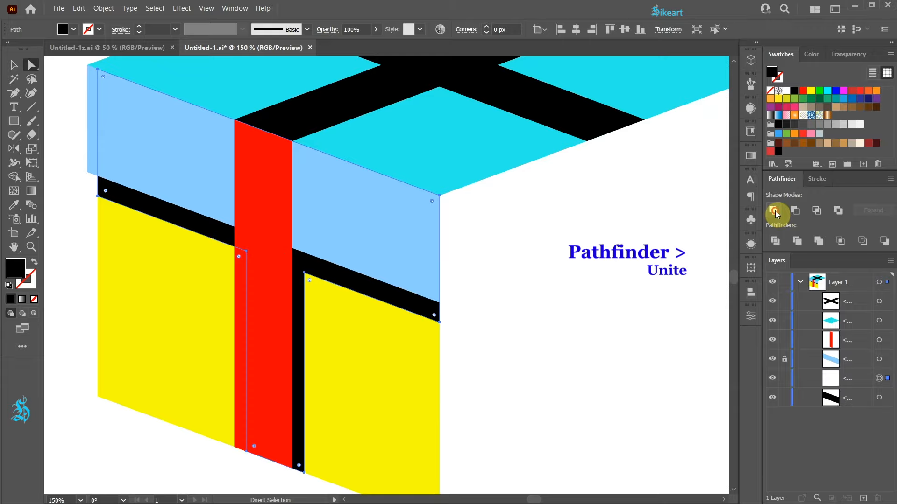
pyautogui.hotkey('ctrl', '1')
pyautogui.click(459, 348)
pyautogui.moveTo(478, 371); pyautogui.dragTo(438, 375)
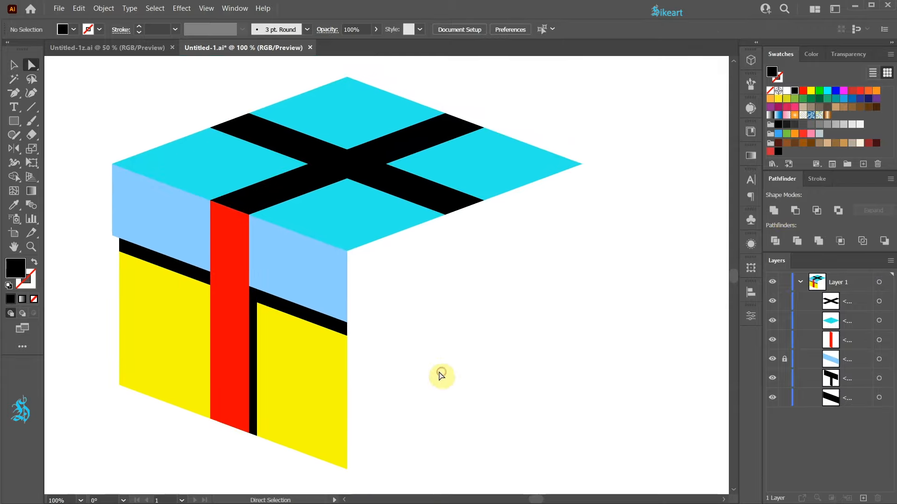
# - Unlock the light blue lid face and fill the cyan lid top with the dark red swatch
pyautogui.click(783, 360)
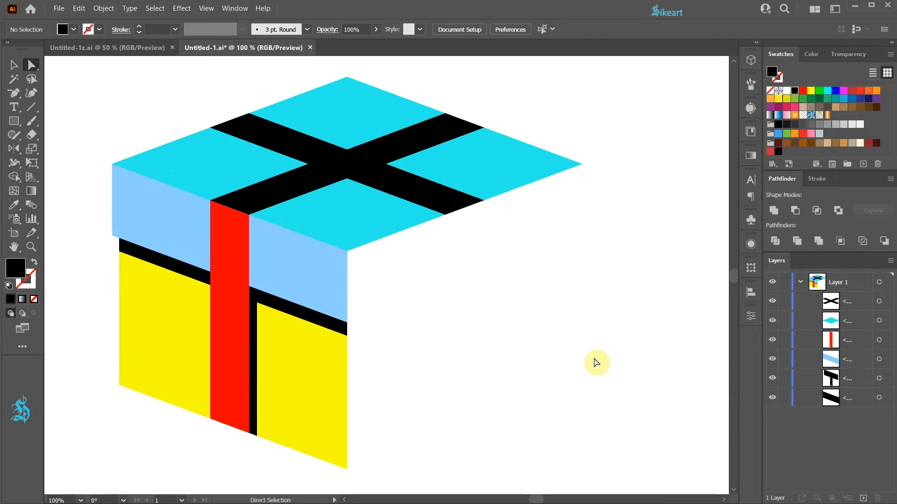
pyautogui.click(481, 180)
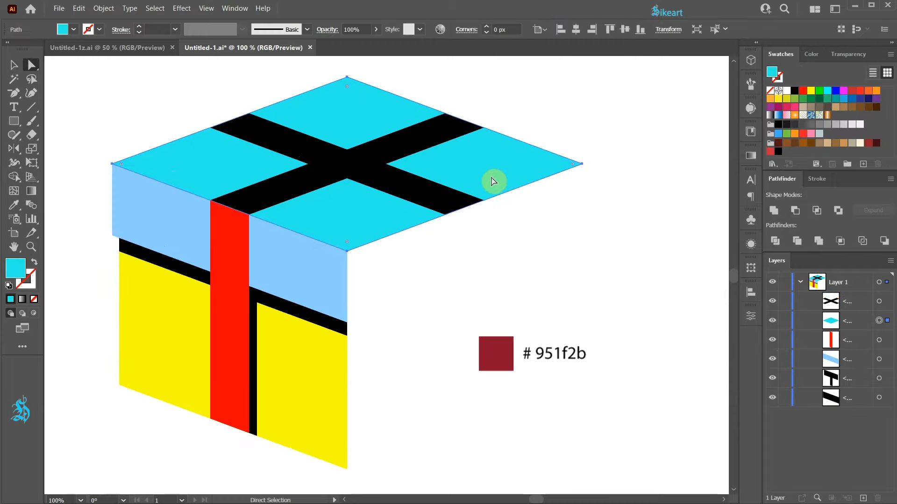
pyautogui.click(861, 144)
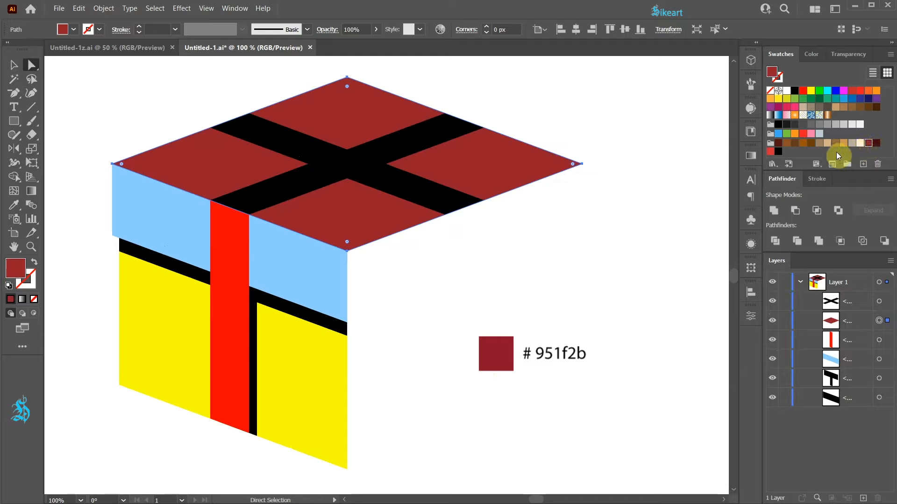
# - Fill the black ribbon cross on the lid with the bronze-gold gradient swatch and check its colour stops
pyautogui.click(406, 187)
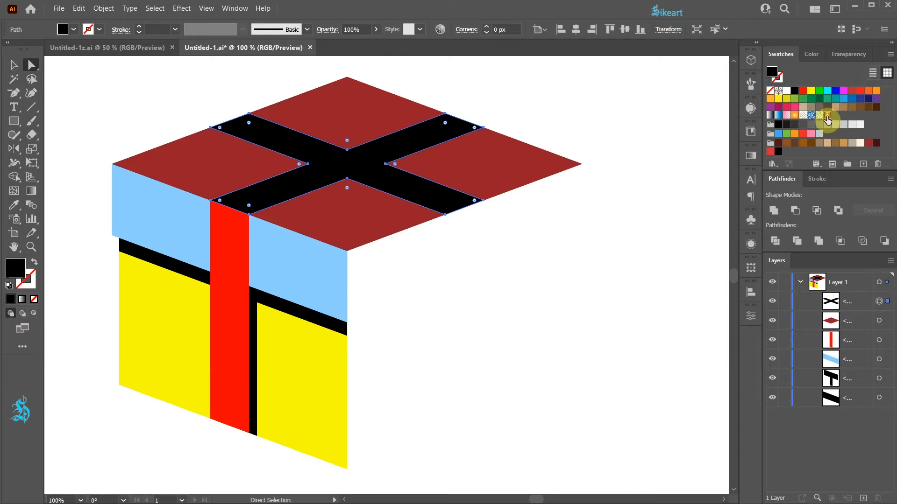
pyautogui.click(826, 115)
pyautogui.click(751, 156)
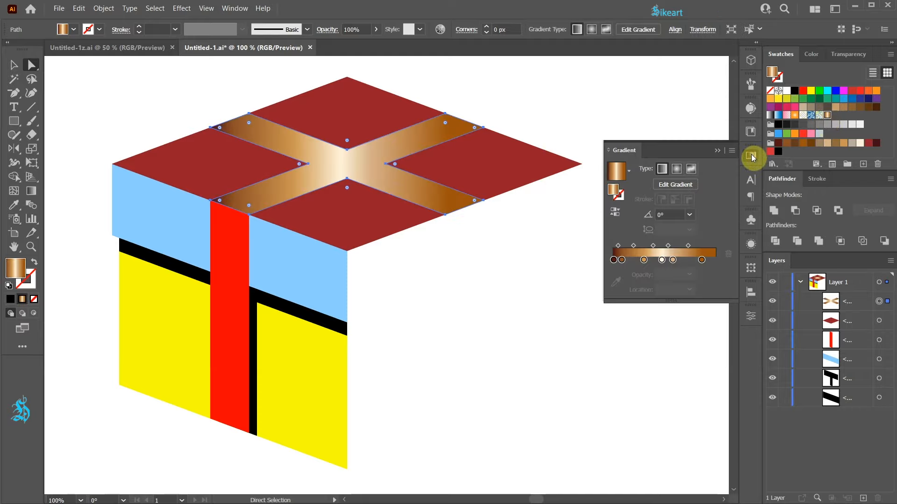
pyautogui.click(613, 262)
pyautogui.click(702, 263)
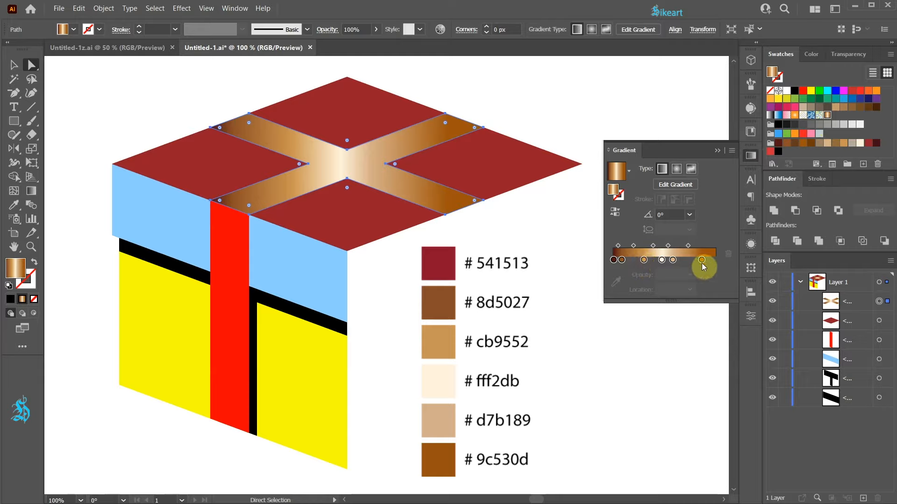
pyautogui.click(717, 151)
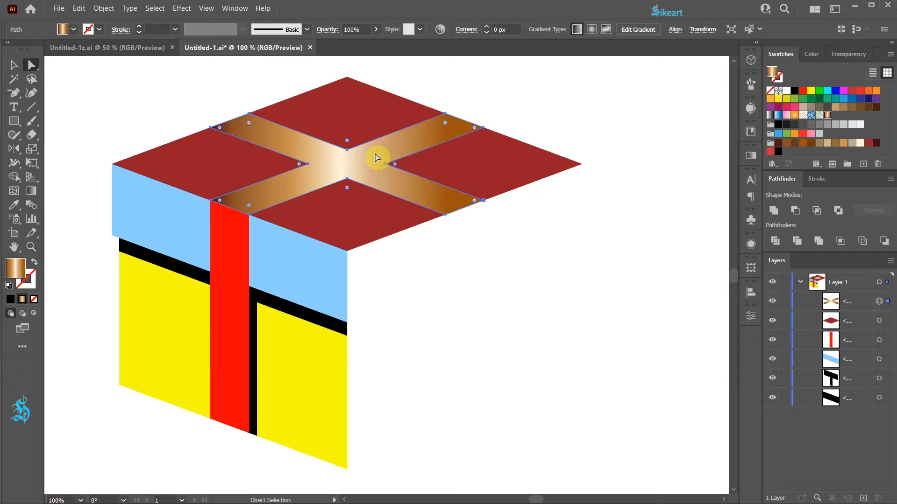
# - Copy the ribbon cross's gold gradient onto the vertical red ribbon strip with the Eyedropper
pyautogui.press('i')
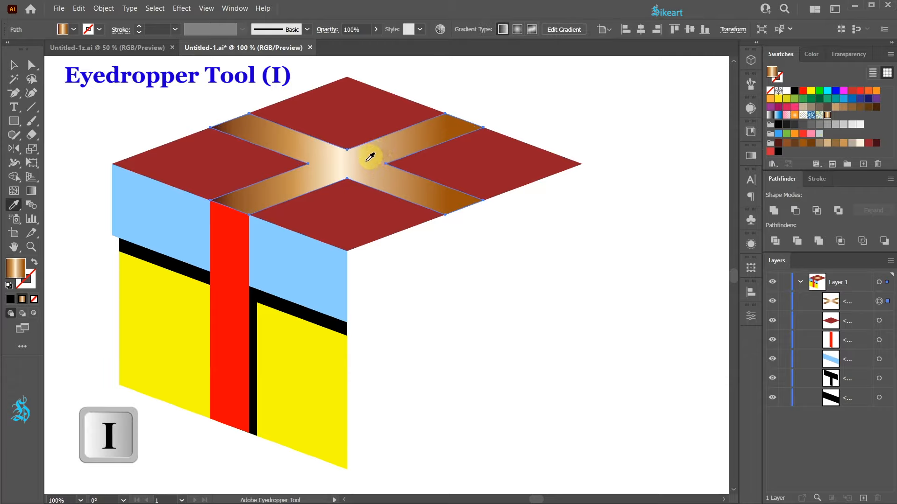
pyautogui.click(371, 158)
pyautogui.press('alt')
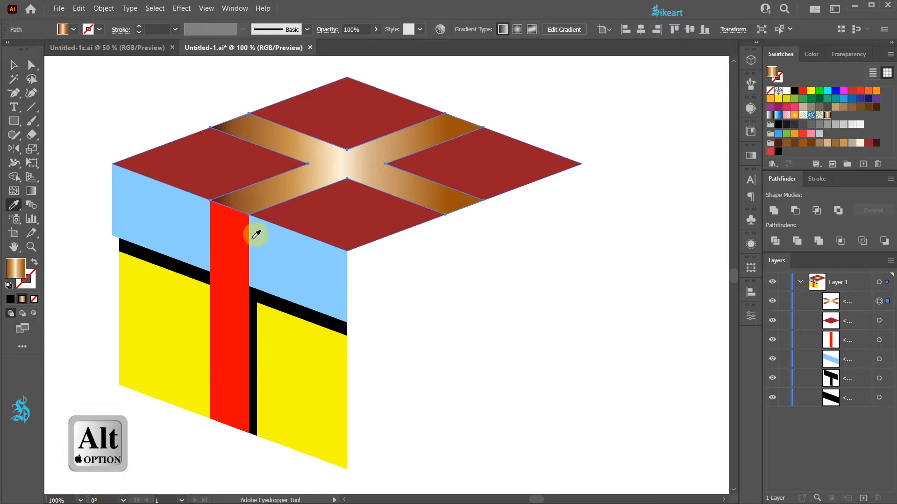
pyautogui.keyDown('alt'); pyautogui.click(223, 238); pyautogui.keyUp('alt')
pyautogui.keyDown('alt'); pyautogui.click(223, 239); pyautogui.keyUp('alt')
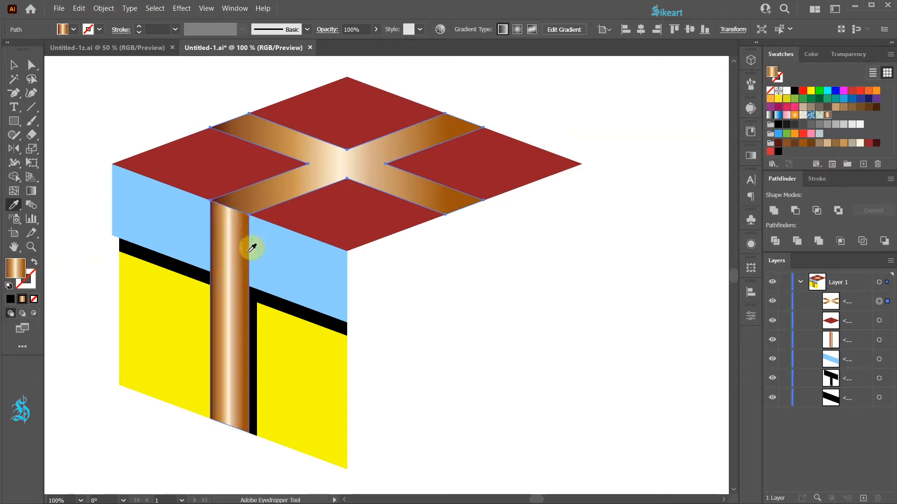
# - Redirect the ribbon cross's gradient to run vertically and the side ribbon's gradient to slant from its upper right to beyond its lower left
pyautogui.press('g')
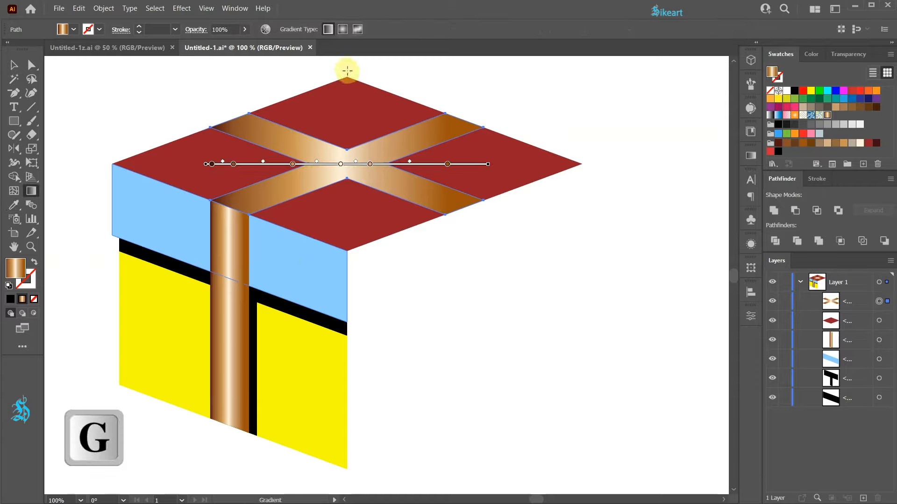
pyautogui.moveTo(348, 71); pyautogui.dragTo(349, 267)
pyautogui.press('a')
pyautogui.click(230, 244)
pyautogui.press('g')
pyautogui.moveTo(262, 199)
pyautogui.mouseDown()
pyautogui.moveTo(230, 287)
pyautogui.moveTo(192, 454)
pyautogui.mouseUp()
pyautogui.moveTo(228, 320); pyautogui.dragTo(224, 335)
pyautogui.moveTo(192, 453)
pyautogui.mouseDown()
pyautogui.moveTo(189, 464)
pyautogui.moveTo(182, 458)
pyautogui.mouseUp()
pyautogui.keyDown('ctrl'); pyautogui.click(244, 455); pyautogui.keyUp('ctrl')
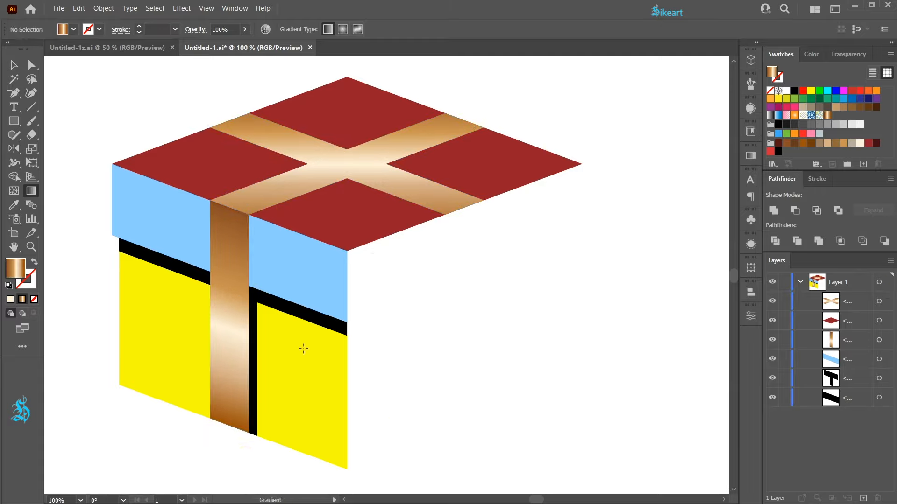
# - Sample the lid top's dark red and apply it to the light blue lid face and the yellow body panel
pyautogui.press('i')
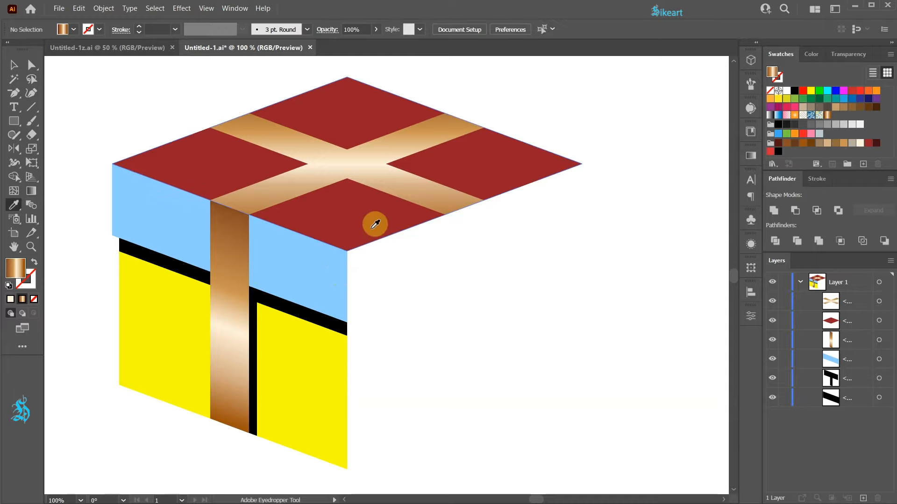
pyautogui.click(359, 213)
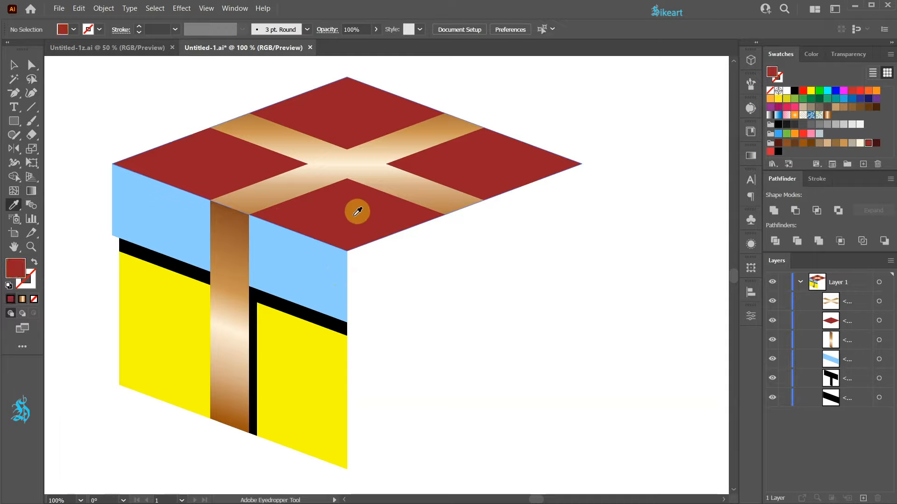
pyautogui.press('alt')
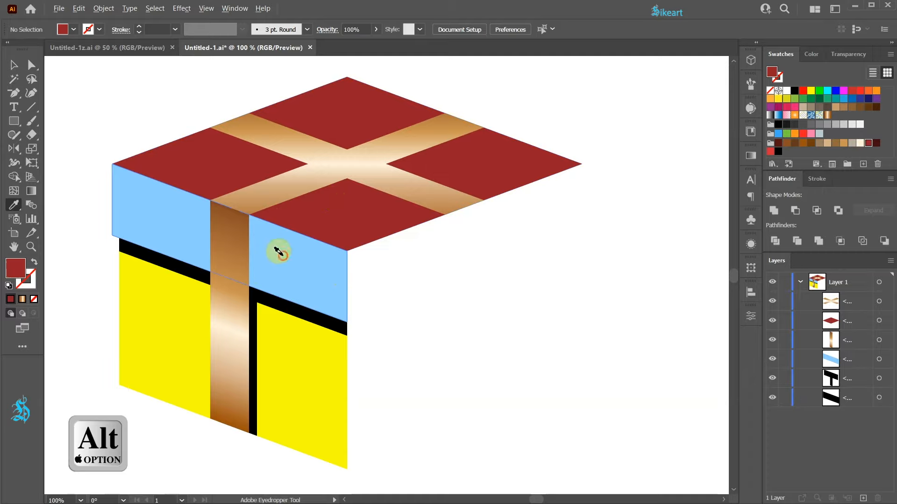
pyautogui.keyDown('alt'); pyautogui.click(278, 252); pyautogui.keyUp('alt')
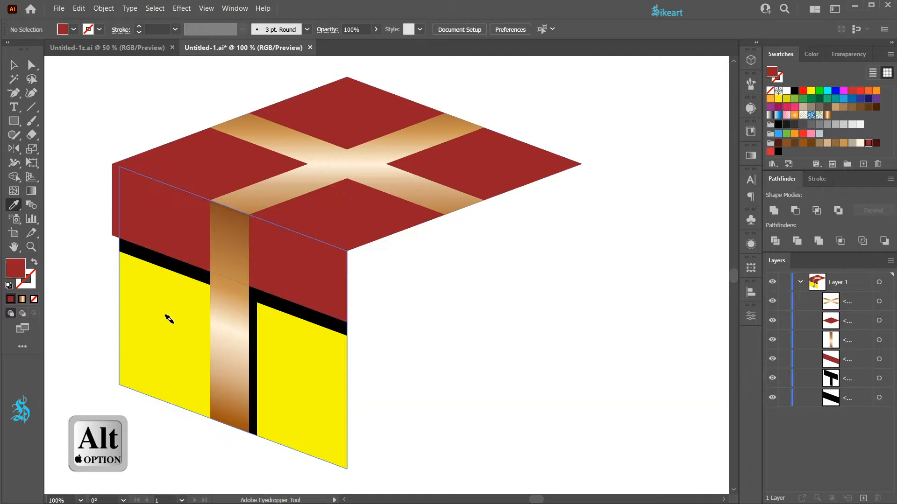
pyautogui.keyDown('alt'); pyautogui.click(167, 318); pyautogui.keyUp('alt')
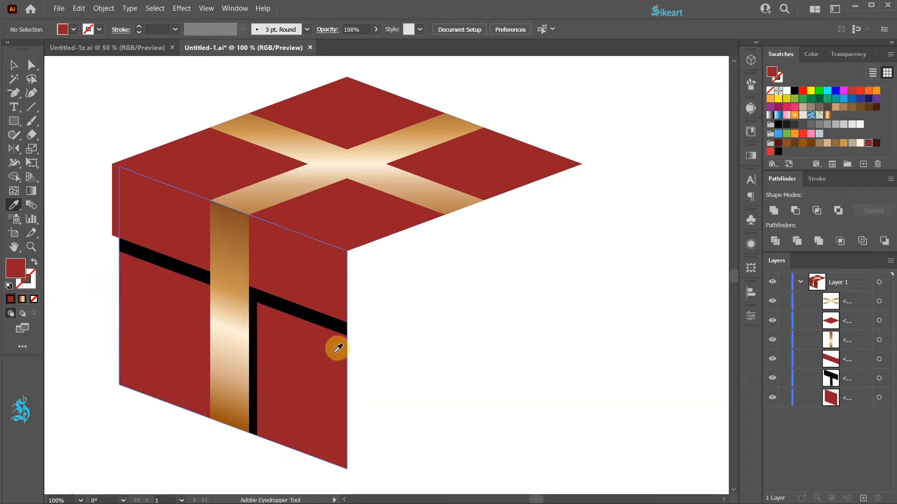
# - Lower the opacity of the united black shadow shape to 30%
pyautogui.press('v')
pyautogui.click(326, 322)
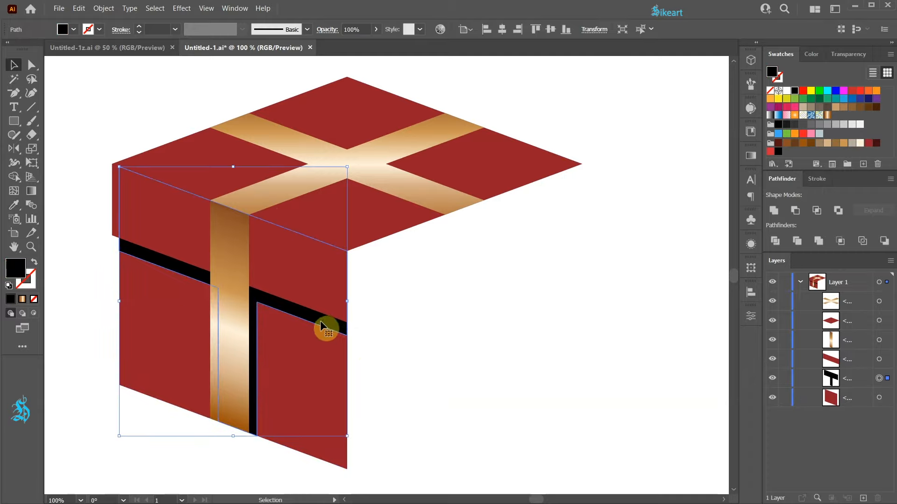
pyautogui.click(851, 55)
pyautogui.click(881, 72)
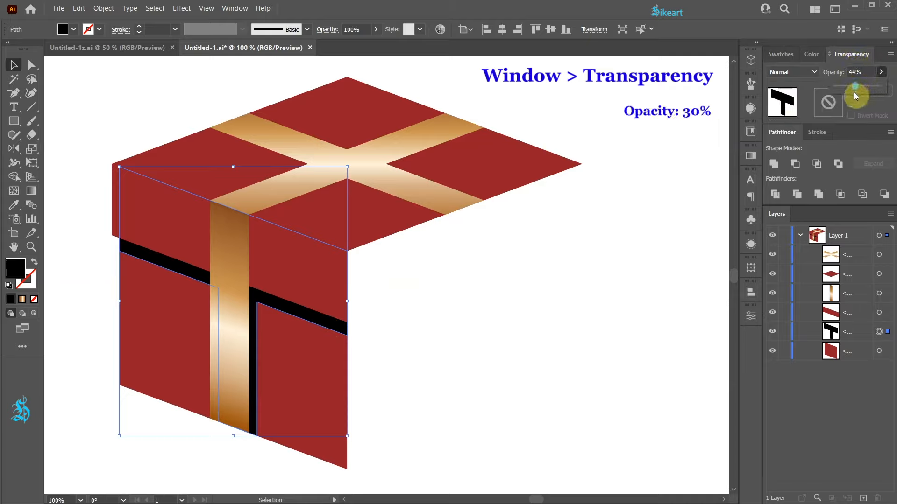
pyautogui.moveTo(848, 93); pyautogui.dragTo(846, 93)
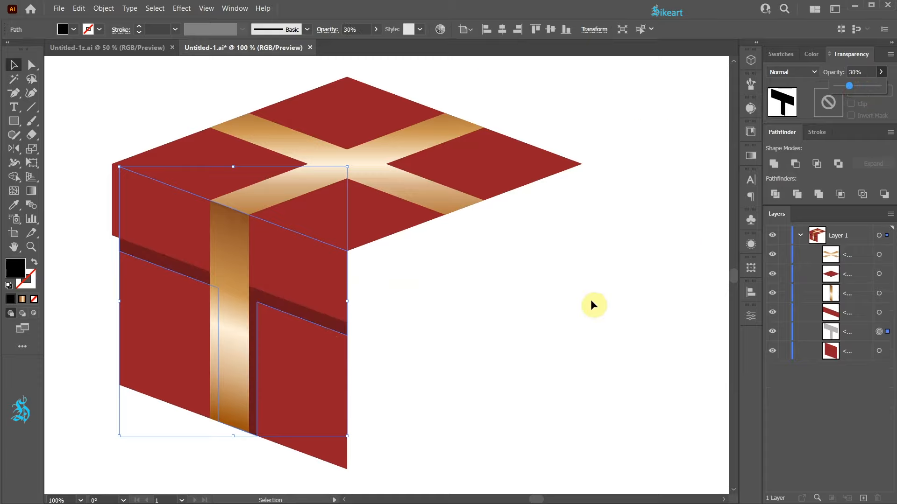
pyautogui.click(591, 301)
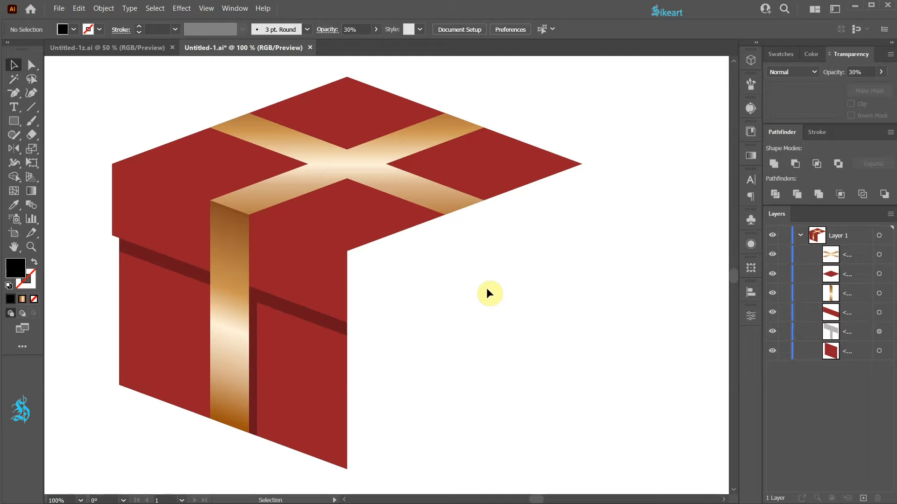
# - Group the box side's lid face, gold ribbon strip, shadow shape and body panel
pyautogui.click(185, 234)
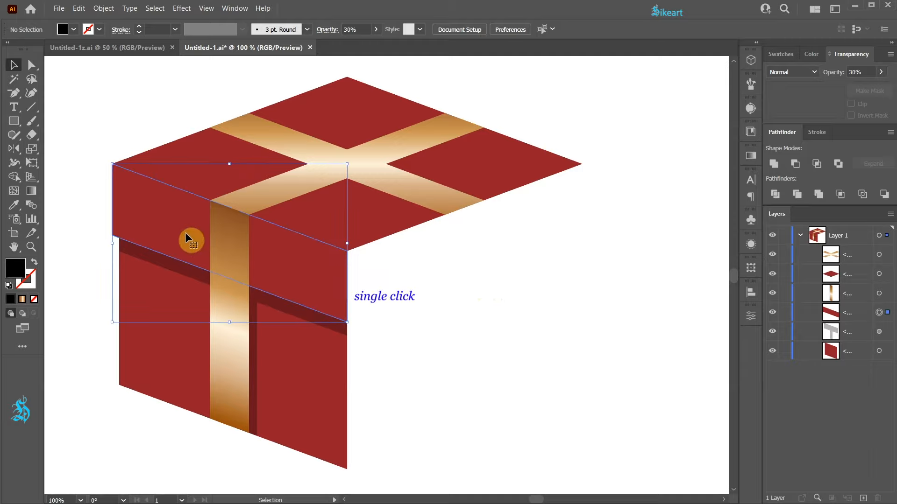
pyautogui.keyDown('shift'); pyautogui.click(232, 255); pyautogui.keyUp('shift')
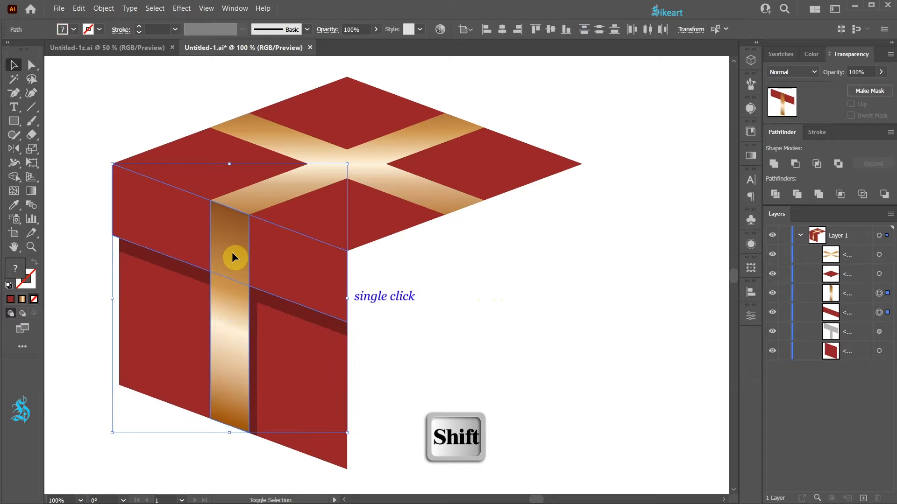
pyautogui.keyDown('shift'); pyautogui.click(194, 275); pyautogui.keyUp('shift')
pyautogui.keyDown('shift'); pyautogui.click(176, 334); pyautogui.keyUp('shift')
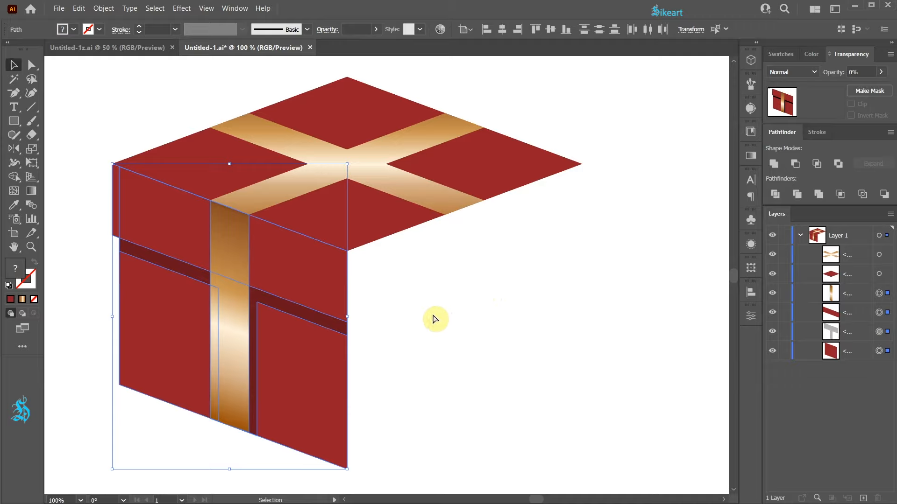
pyautogui.hotkey('ctrl', 'g')
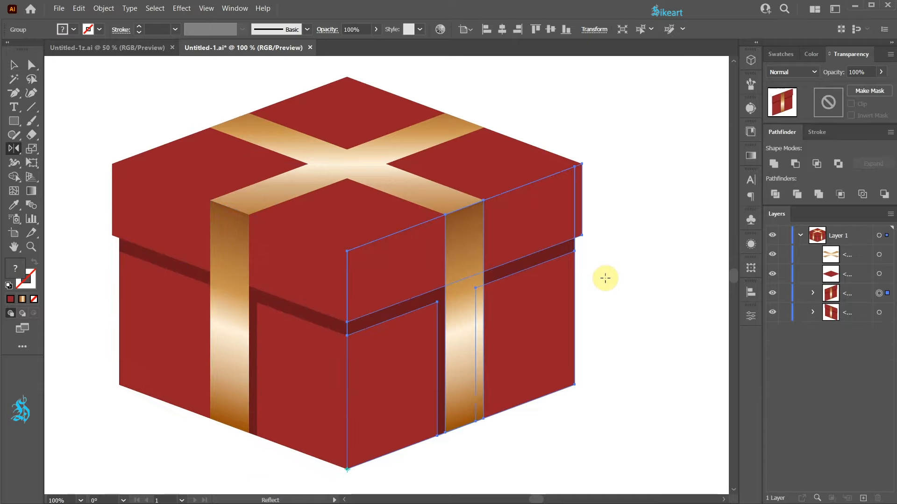
# - Undo the existing mirrored copy and reflect a new copy of the side group about the box's front bottom corner to form the right side
pyautogui.hotkey('ctrl', 'z')
pyautogui.press('v')
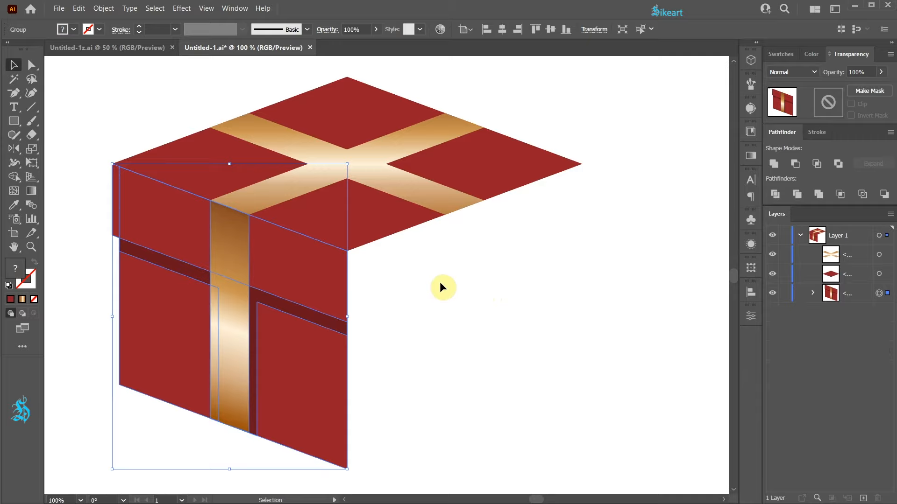
pyautogui.press('o')
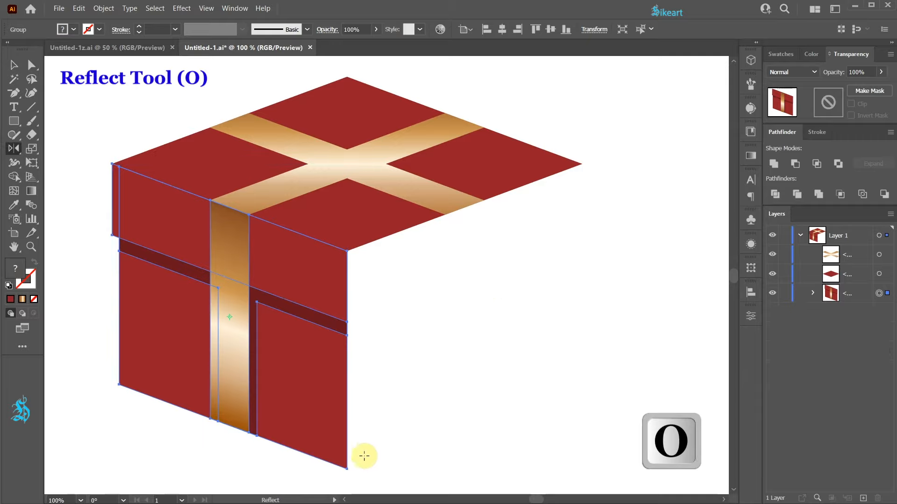
pyautogui.click(347, 468)
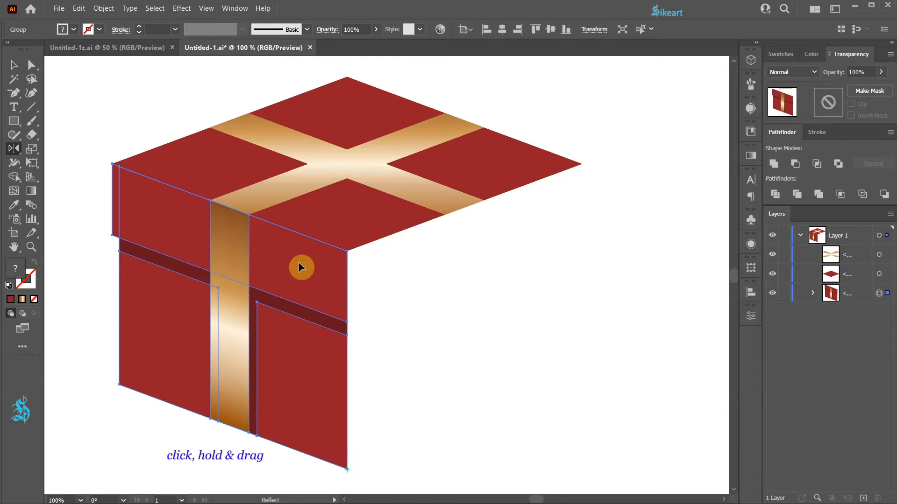
pyautogui.moveTo(299, 264); pyautogui.dragTo(436, 257)
pyautogui.press('v')
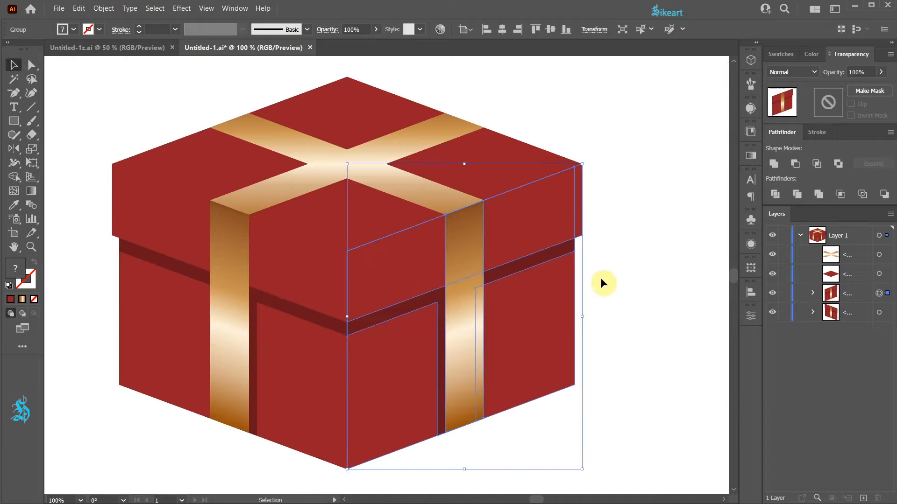
pyautogui.click(608, 297)
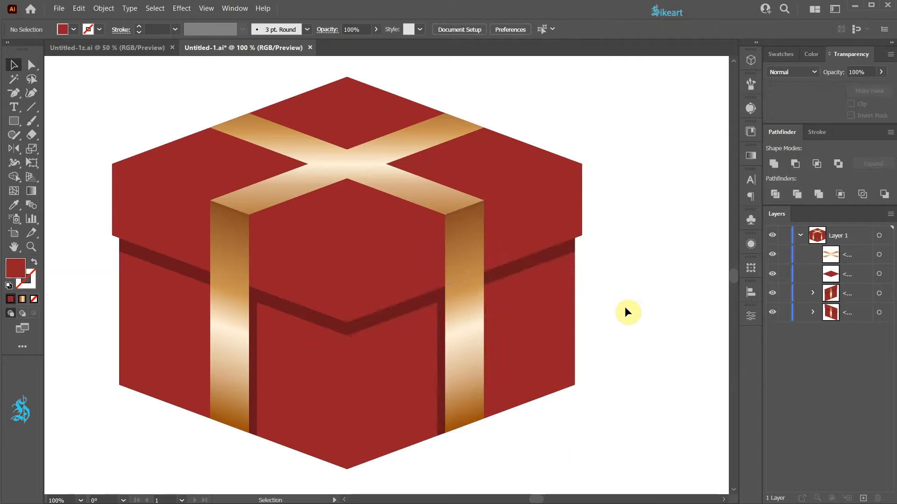
pyautogui.click(662, 383)
# - Recolor the left side group using Global Adjust with Brightness set to -50%
pyautogui.click(267, 270)
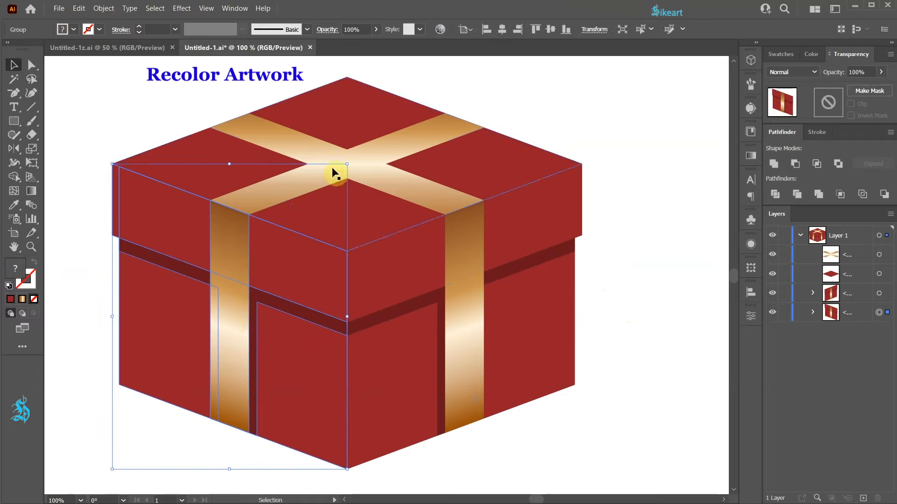
pyautogui.click(439, 29)
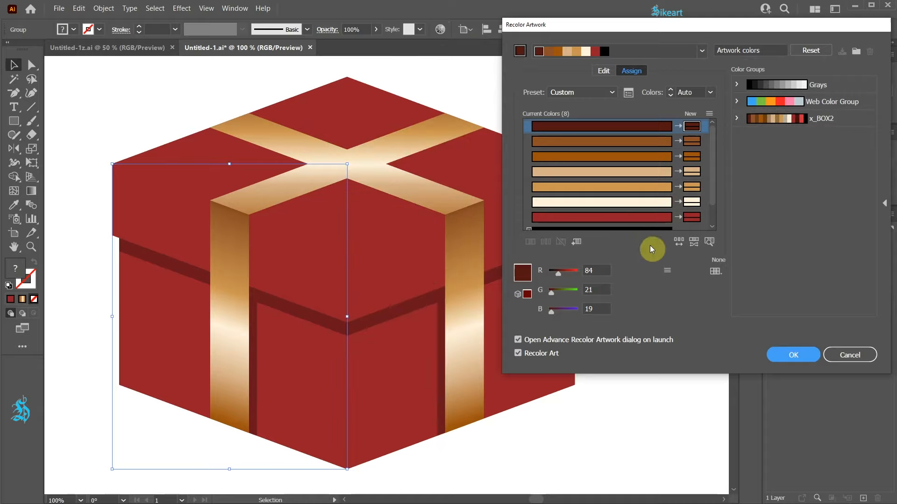
pyautogui.click(669, 273)
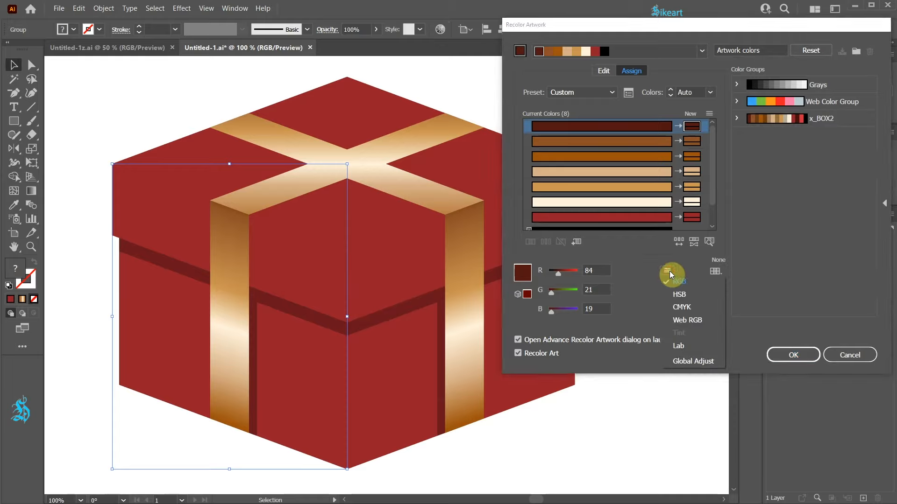
pyautogui.click(701, 362)
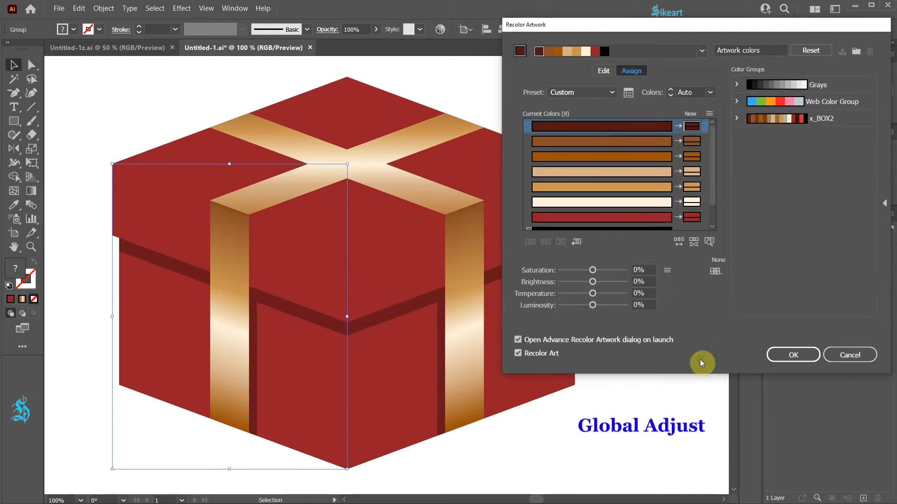
pyautogui.click(592, 282)
pyautogui.moveTo(592, 285); pyautogui.dragTo(577, 287)
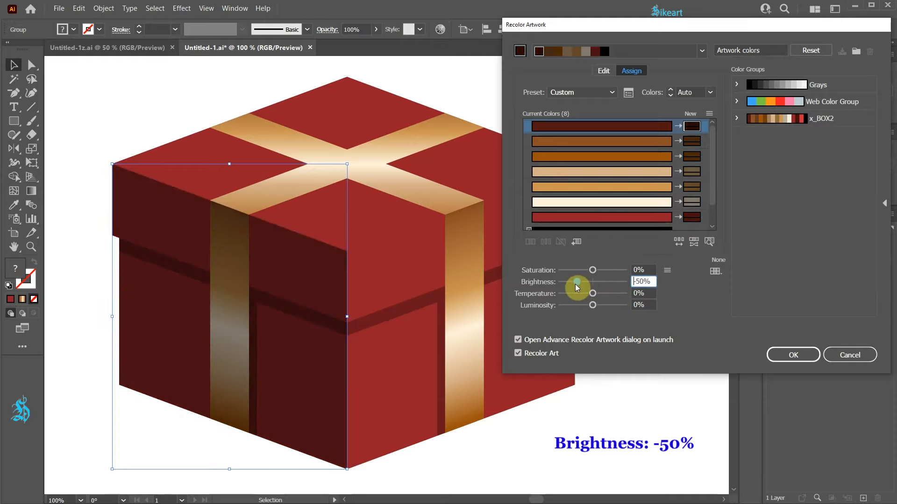
pyautogui.click(789, 356)
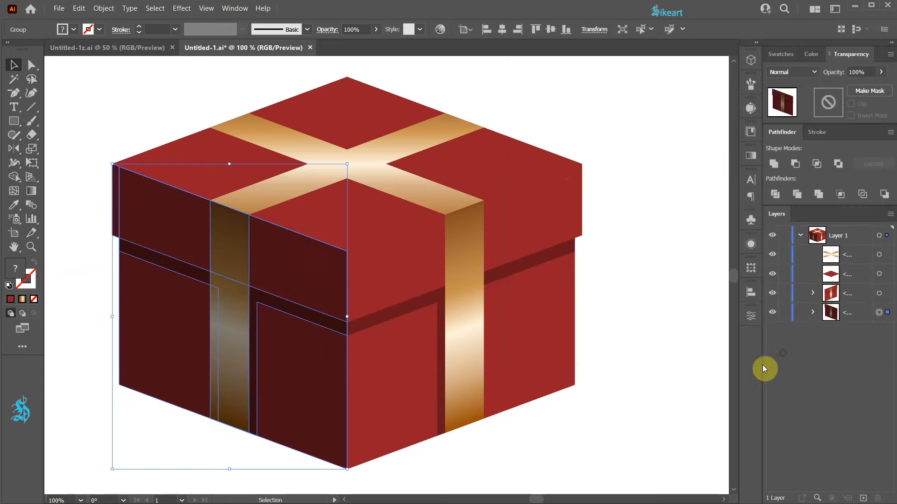
# - Recolor the right side group using Global Adjust with an increased Brightness
pyautogui.click(513, 258)
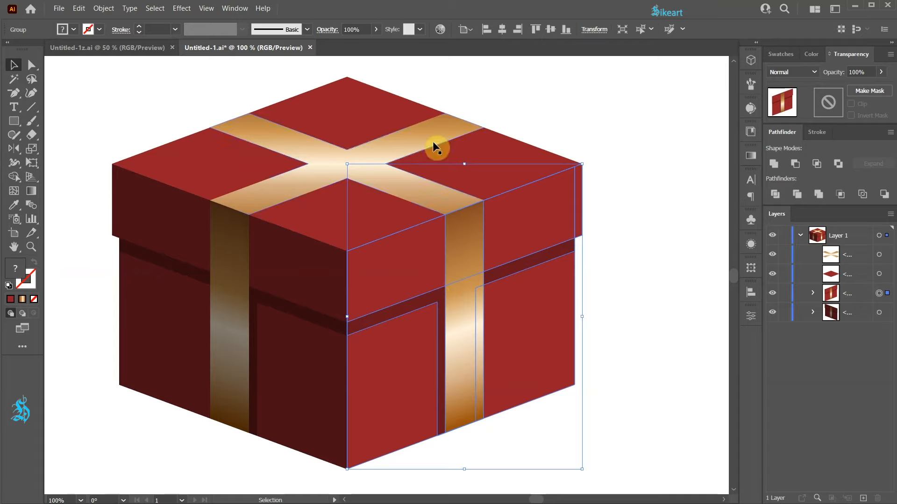
pyautogui.click(440, 29)
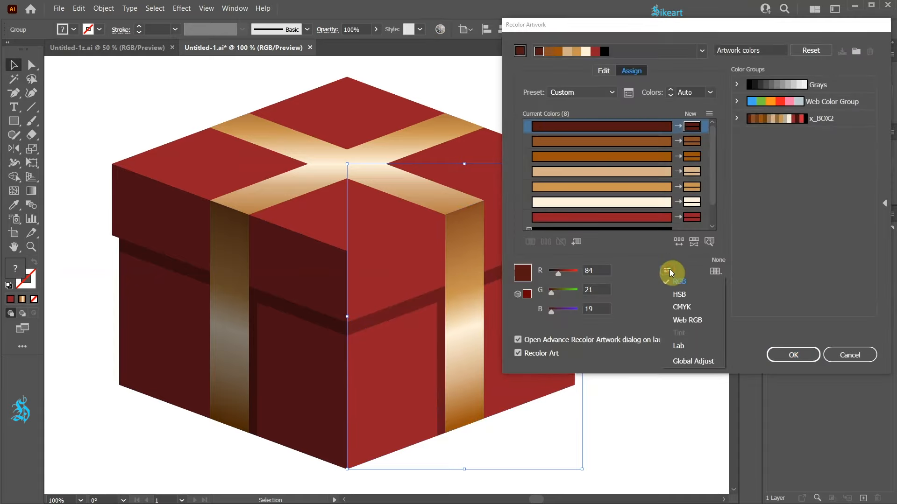
pyautogui.click(691, 361)
pyautogui.moveTo(593, 282); pyautogui.dragTo(609, 278)
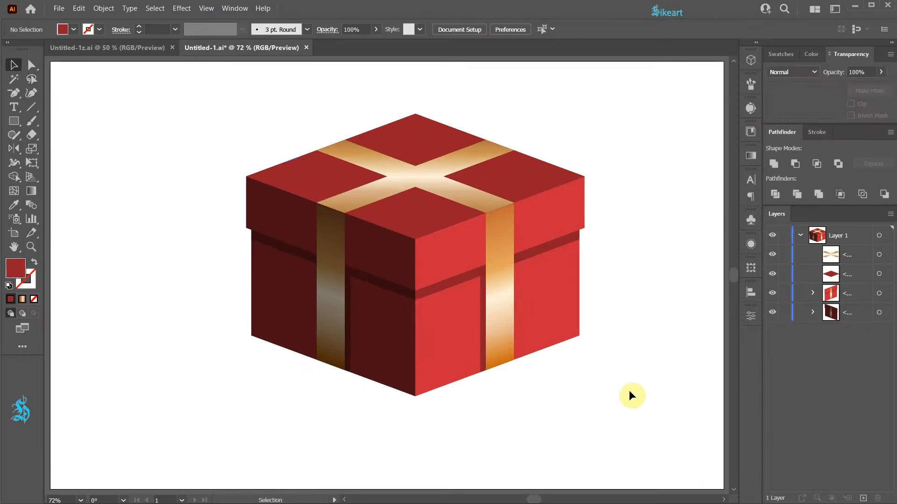
# - Duplicate the lid's red top diamond straight down to the box's base and fill the copy with black
pyautogui.click(525, 170)
pyautogui.moveTo(523, 172); pyautogui.dragTo(525, 332)
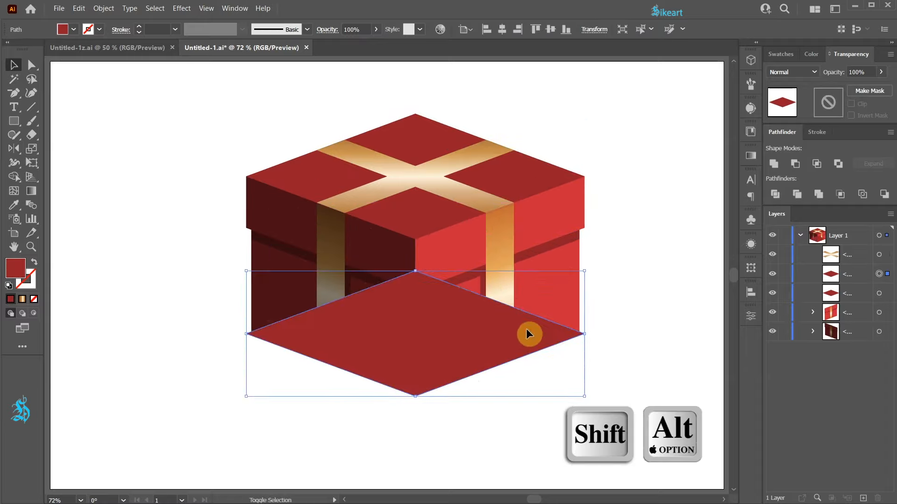
pyautogui.click(781, 55)
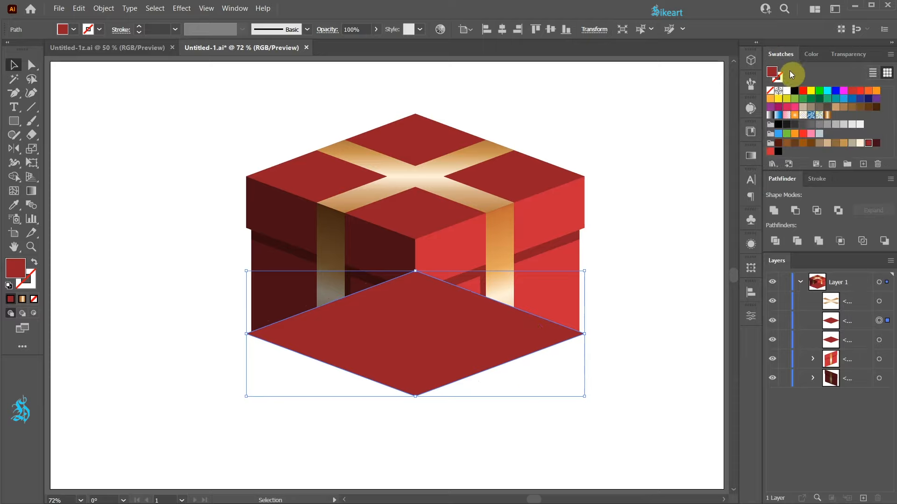
pyautogui.click(794, 90)
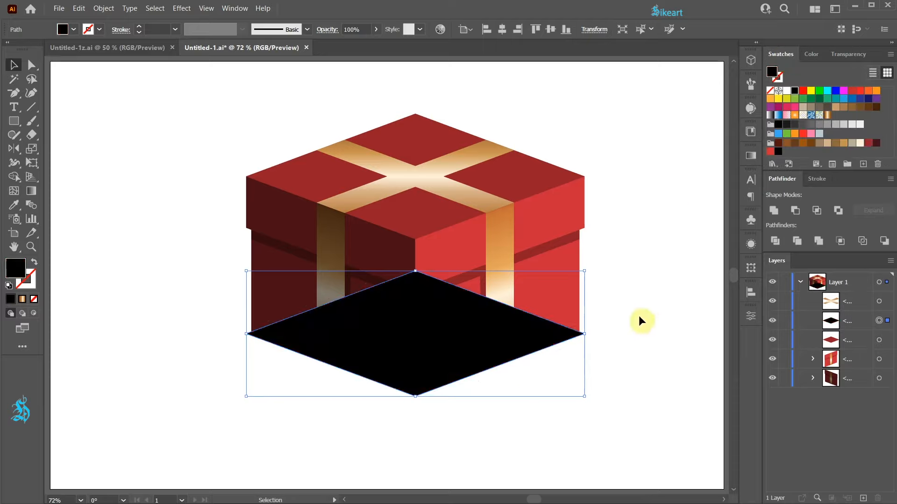
# - Add an anchor to the black diamond's lower right edge and extend the right end into a vertical edge spanning the shape's full height
pyautogui.press('+')
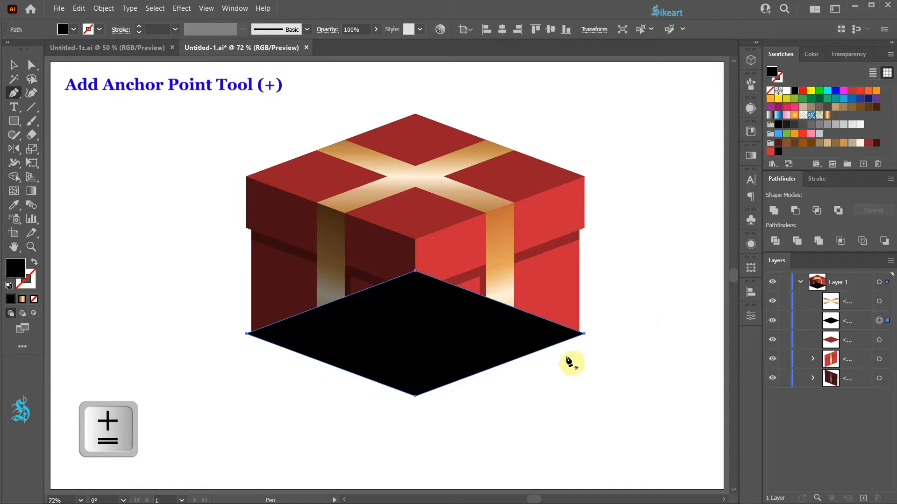
pyautogui.click(536, 352)
pyautogui.press('a')
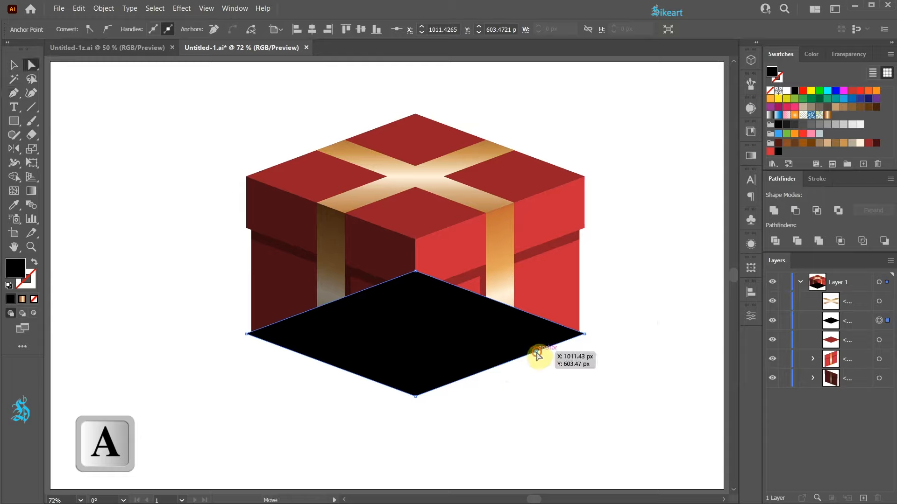
pyautogui.moveTo(537, 355); pyautogui.dragTo(584, 396)
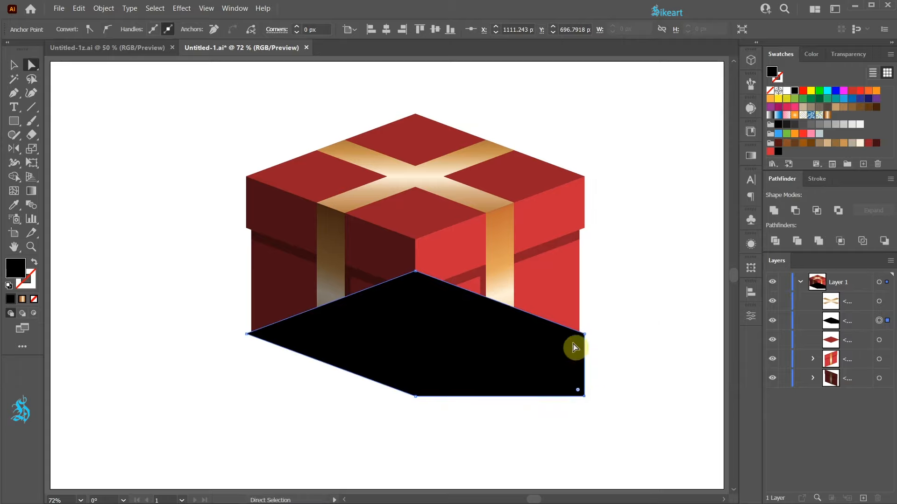
pyautogui.moveTo(585, 335); pyautogui.dragTo(585, 336)
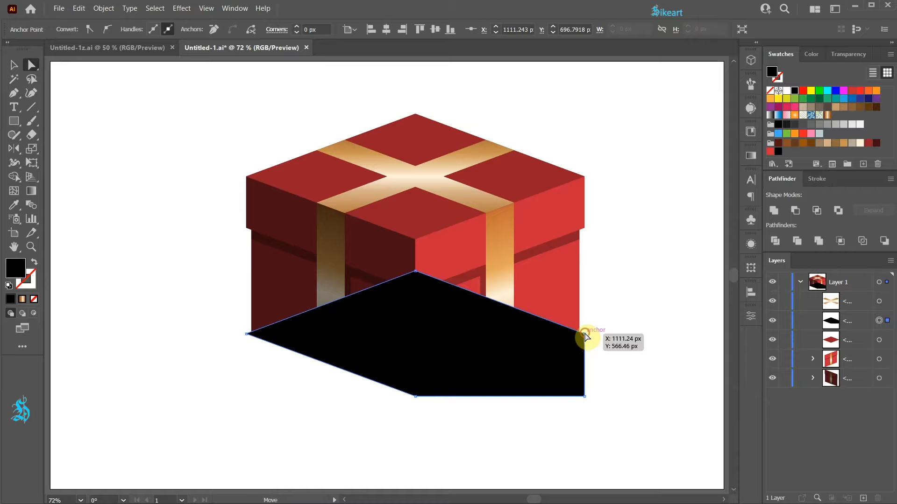
pyautogui.moveTo(586, 335); pyautogui.dragTo(593, 271)
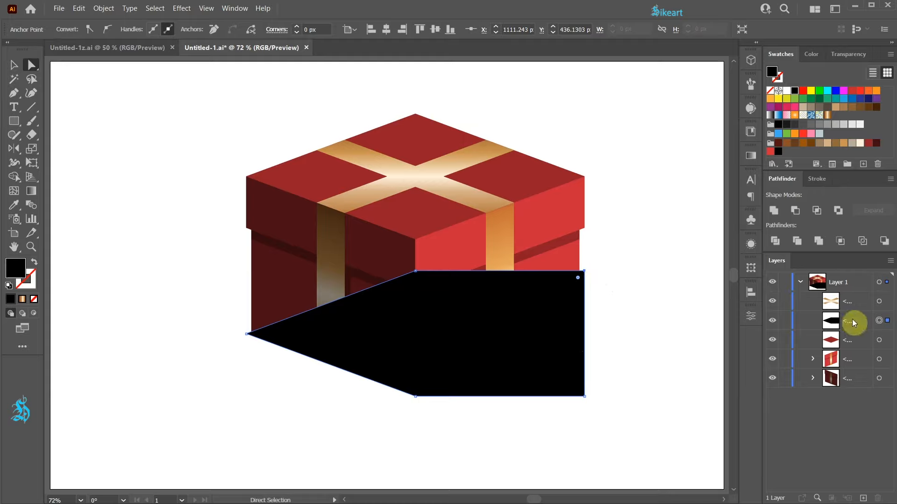
# - Send the black shadow shape to the back, behind the gift box
pyautogui.moveTo(859, 320)
pyautogui.mouseDown()
pyautogui.moveTo(865, 389)
pyautogui.moveTo(864, 319)
pyautogui.mouseUp()
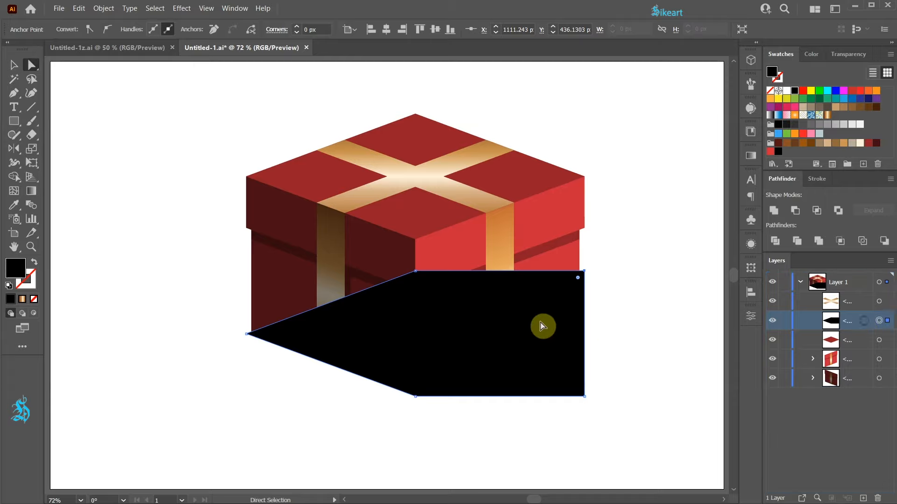
pyautogui.rightClick(505, 295)
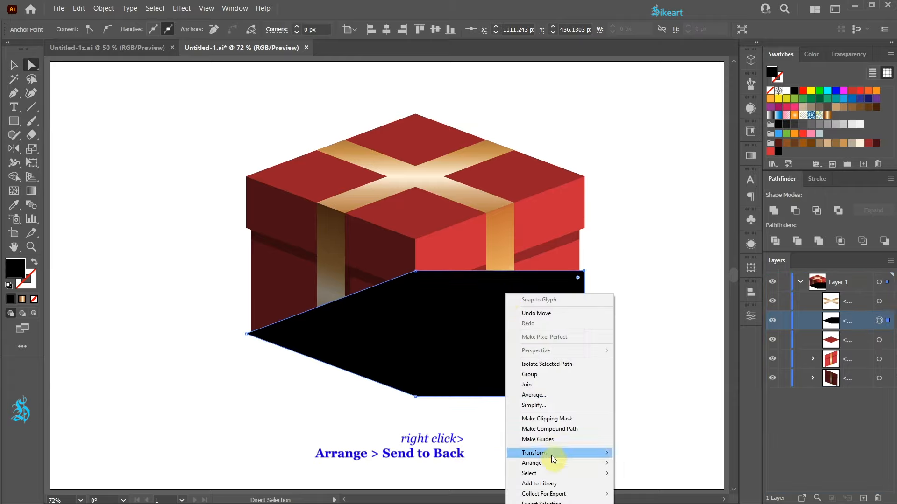
pyautogui.moveTo(556, 464)
pyautogui.click(641, 488)
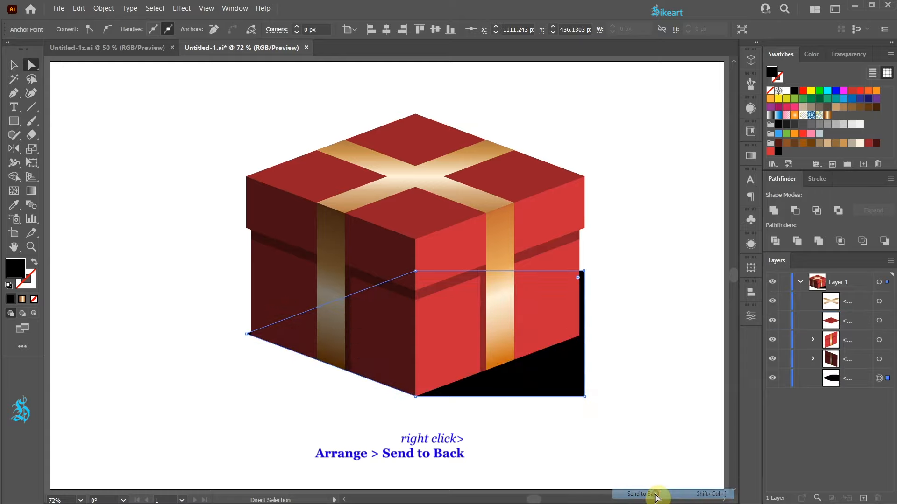
pyautogui.press('v')
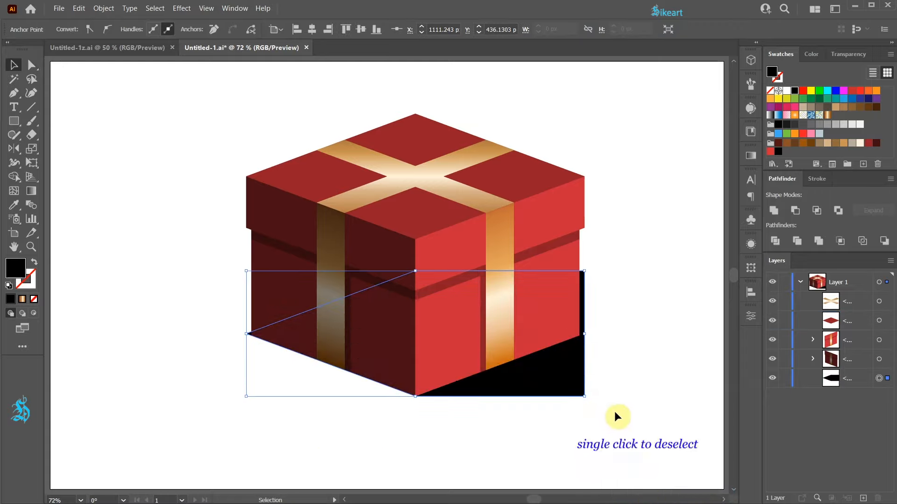
pyautogui.click(615, 411)
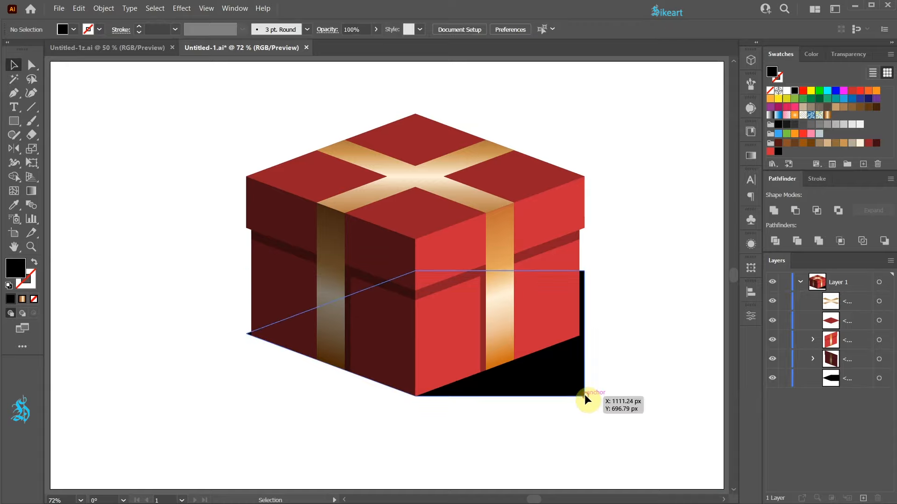
# - Move the black shadow shape left until its lower right corner meets the box's front bottom corner
pyautogui.moveTo(585, 395); pyautogui.dragTo(416, 400)
pyautogui.hotkey('ctrl', '-')
pyautogui.hotkey('ctrl', '-')
pyautogui.hotkey('ctrl', '=')
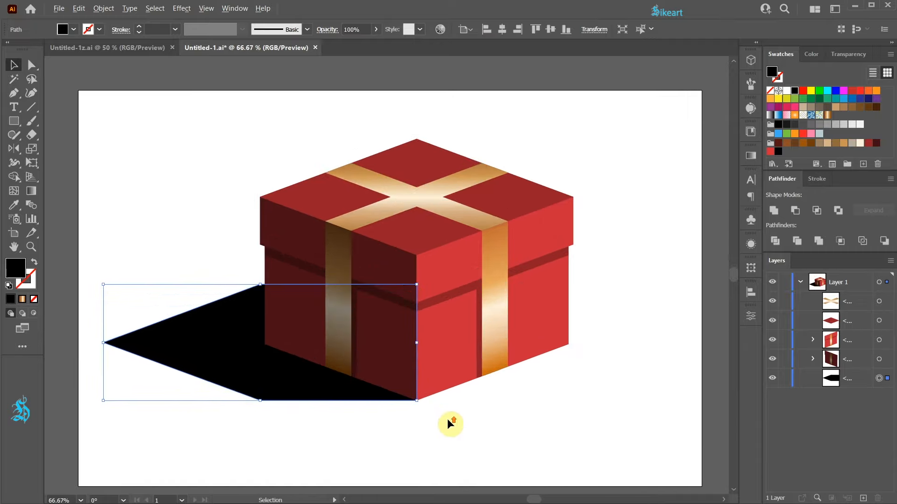
pyautogui.click(449, 422)
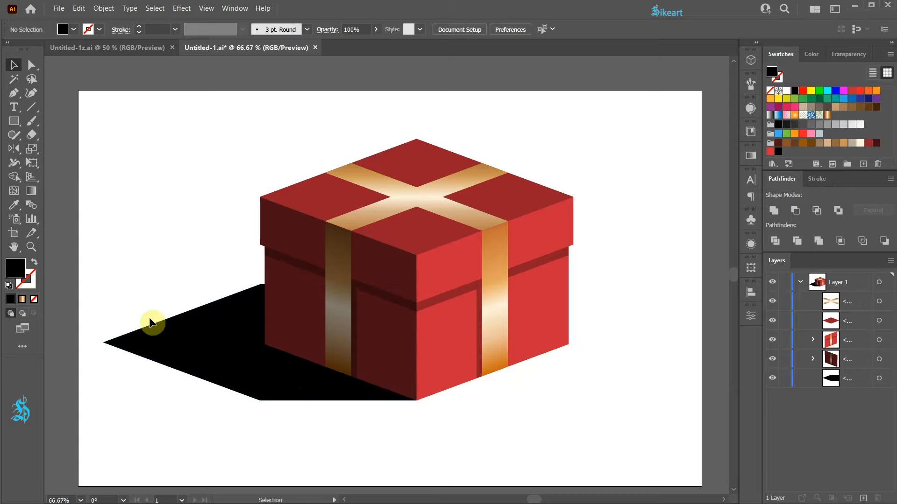
# - Shorten the shadow by shifting its three left anchors slightly to the right in five equal nudges
pyautogui.press('a')
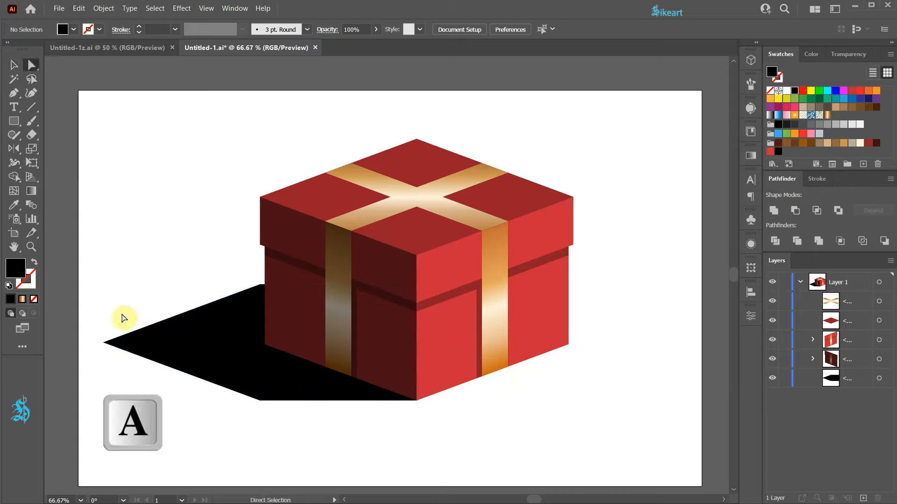
pyautogui.moveTo(95, 305); pyautogui.dragTo(116, 364)
pyautogui.keyDown('shift'); pyautogui.moveTo(242, 264); pyautogui.dragTo(265, 418); pyautogui.keyUp('shift')
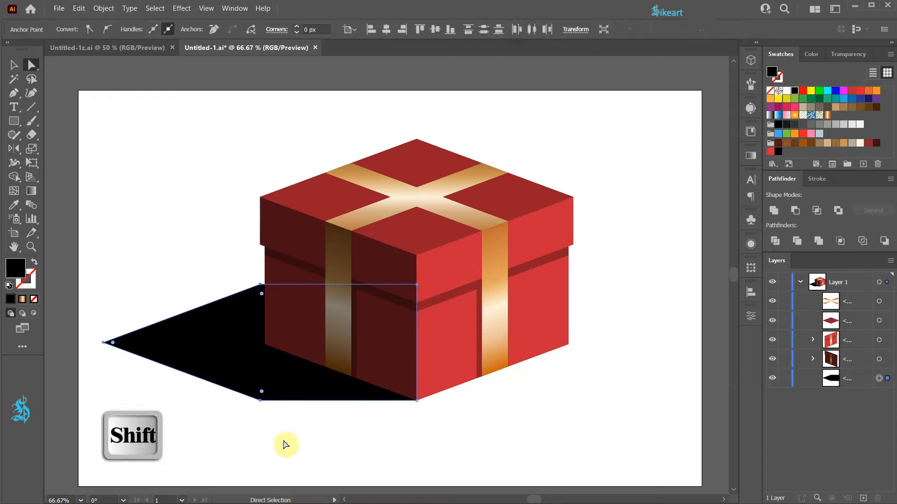
pyautogui.hotkey('shift', 'Right')
pyautogui.hotkey('shift', 'Right')
pyautogui.hotkey('shift', 'Right')
pyautogui.hotkey('shift', 'Right')
pyautogui.hotkey('shift', 'Right')
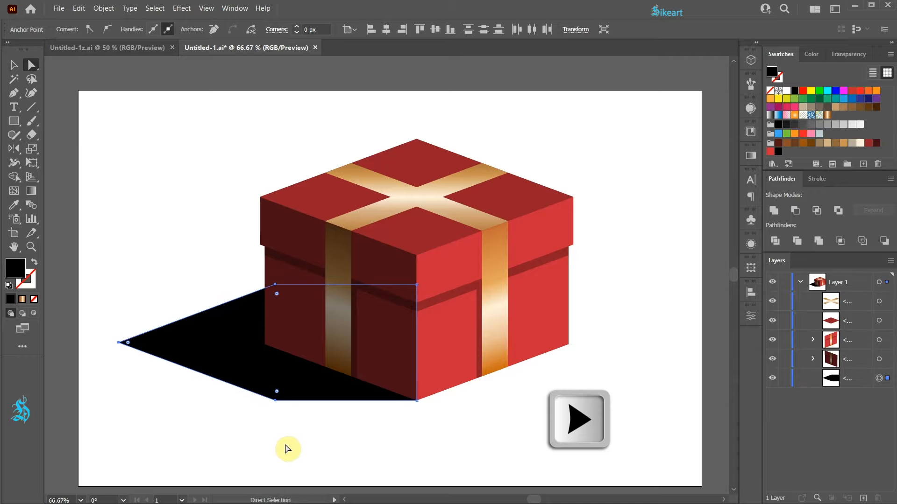
# - Fill the shadow shape with mid gray and fit the artboard in the window
pyautogui.click(819, 125)
pyautogui.click(661, 346)
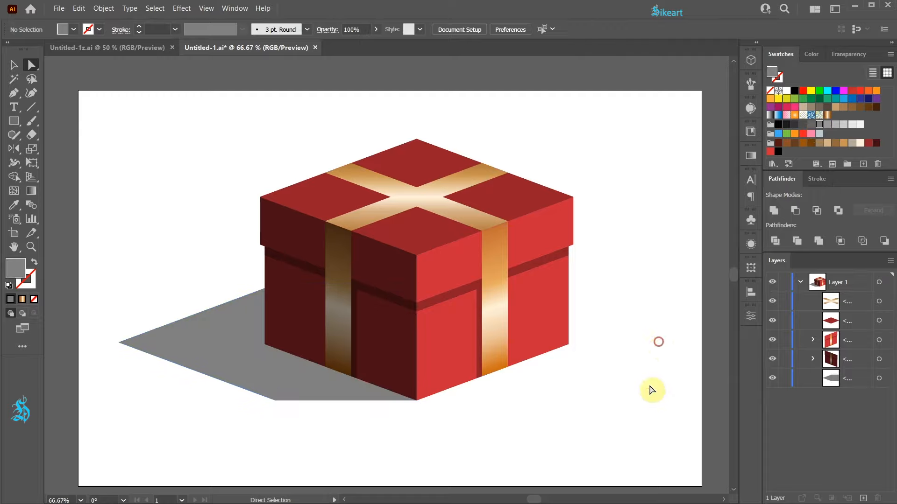
pyautogui.hotkey('ctrl', '0')
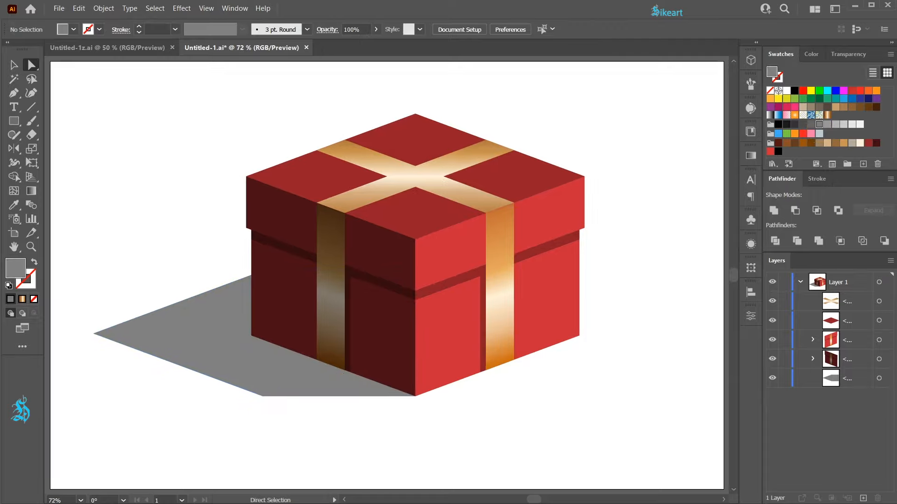